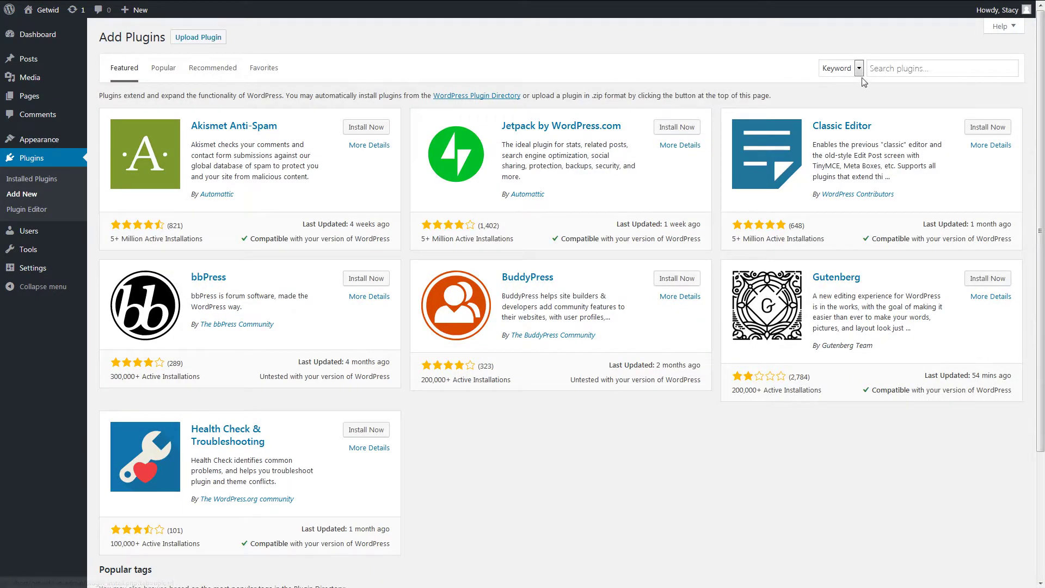
Step: Search the plugin directory for Getwid, install it and activate it
left_click(869, 72)
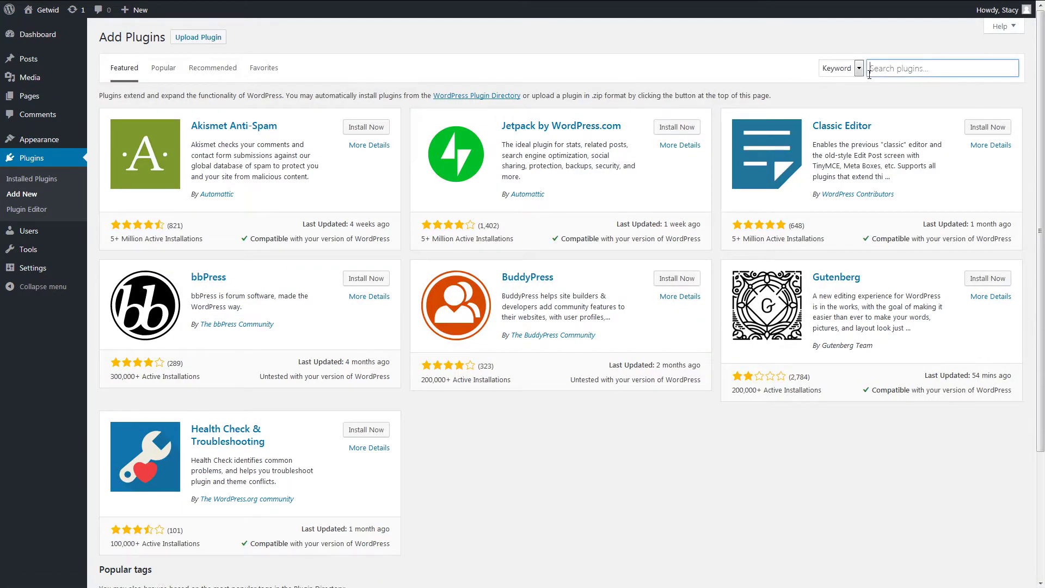
type("Getwid")
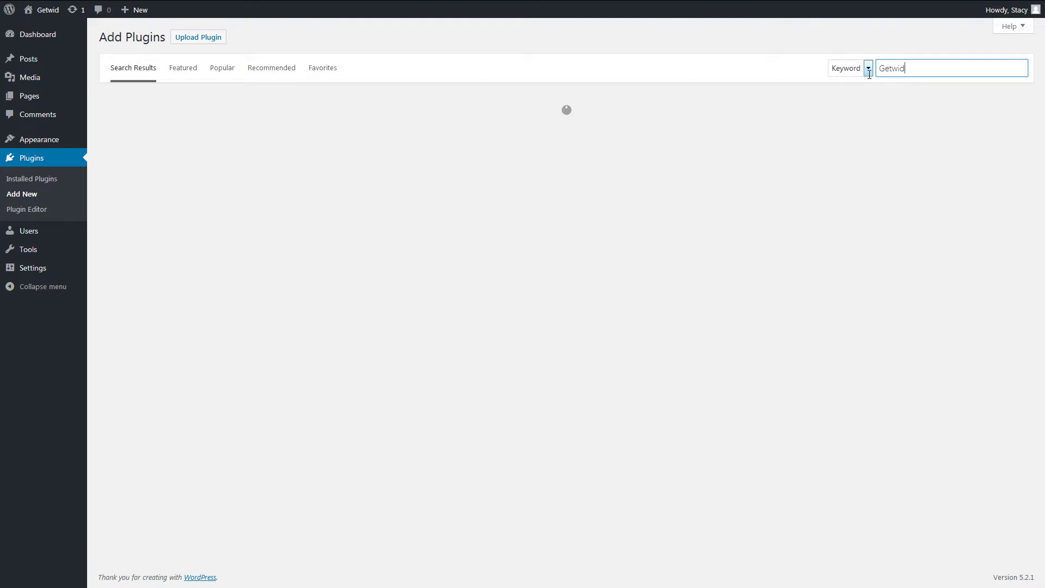
left_click(371, 131)
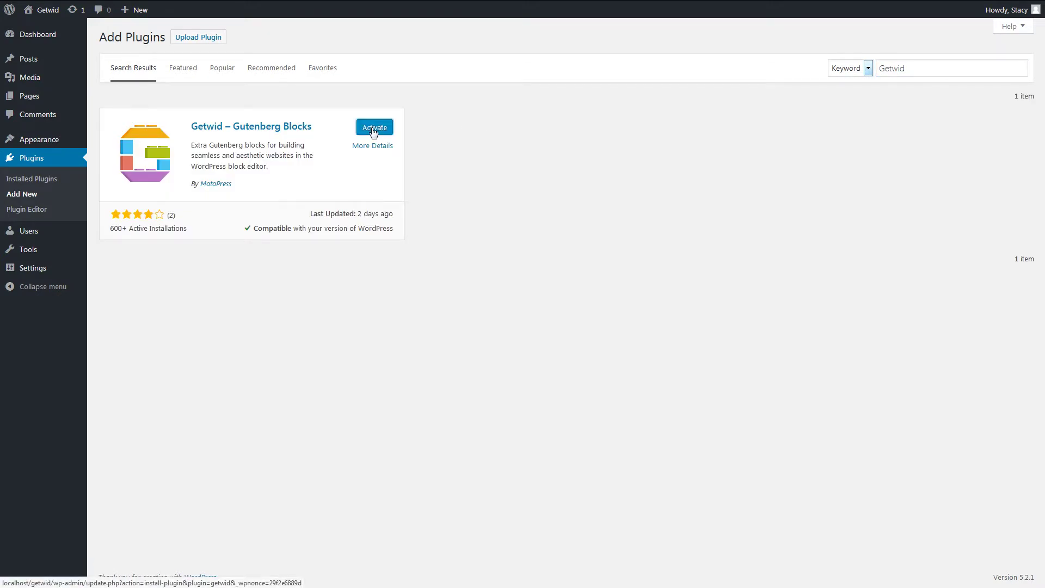
left_click(373, 129)
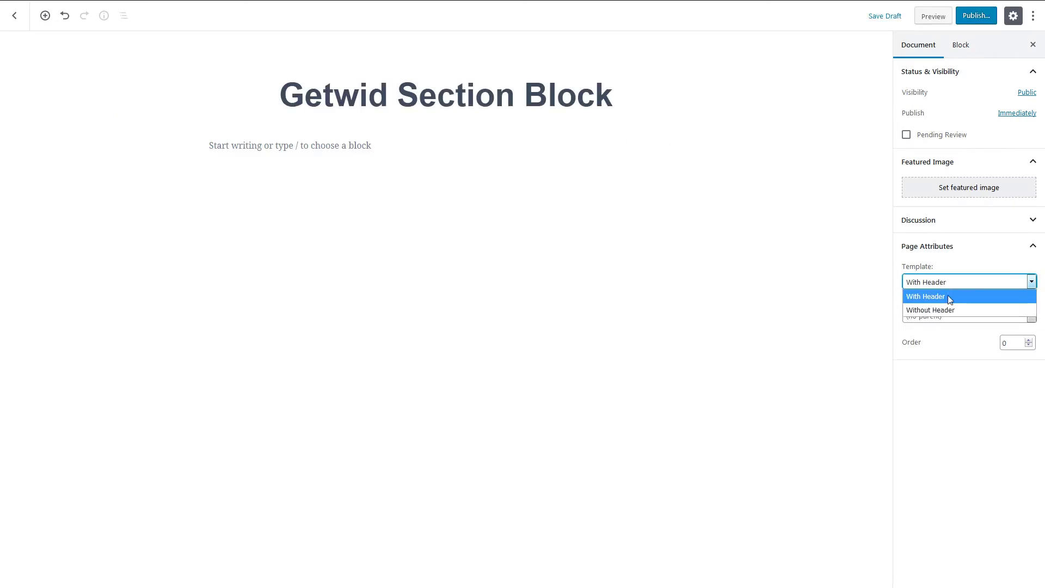
Step: Use the Without Header template and add a Section holding a centered H2 Advanced Heading
left_click(948, 310)
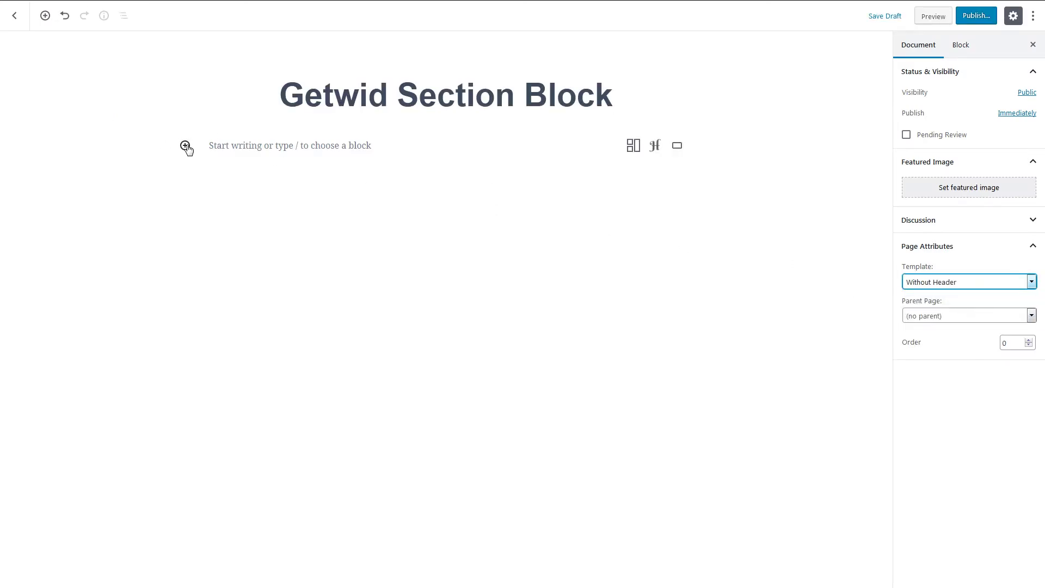
left_click(185, 147)
left_click(274, 239)
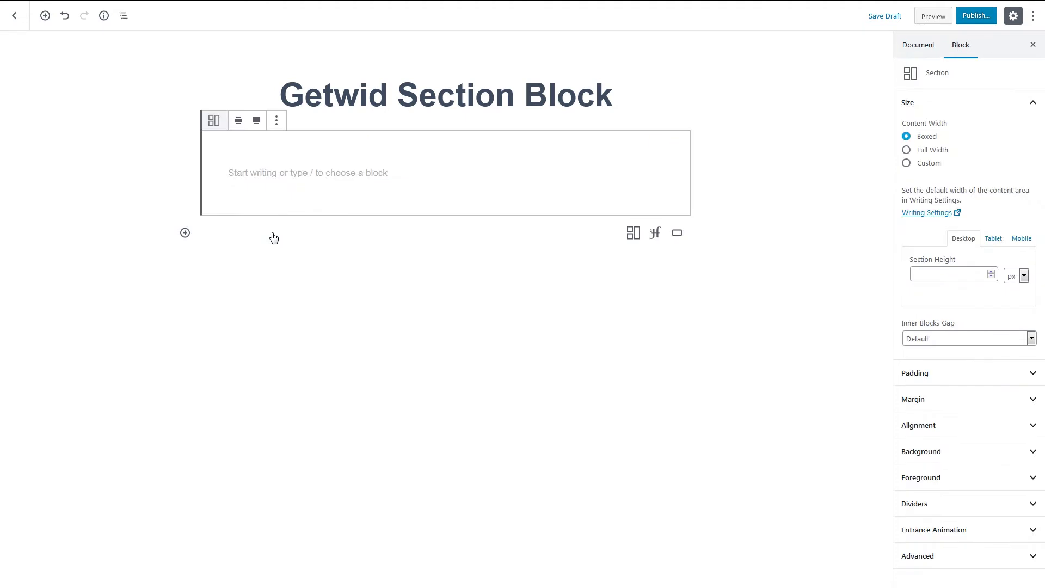
left_click(660, 172)
left_click(805, 279)
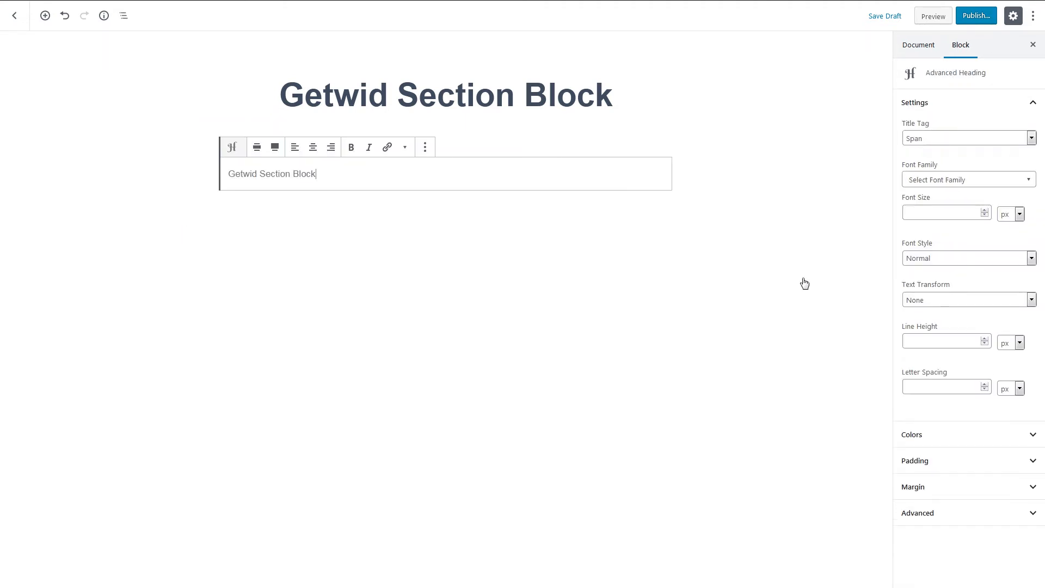
left_click(949, 138)
left_click(927, 168)
left_click(313, 147)
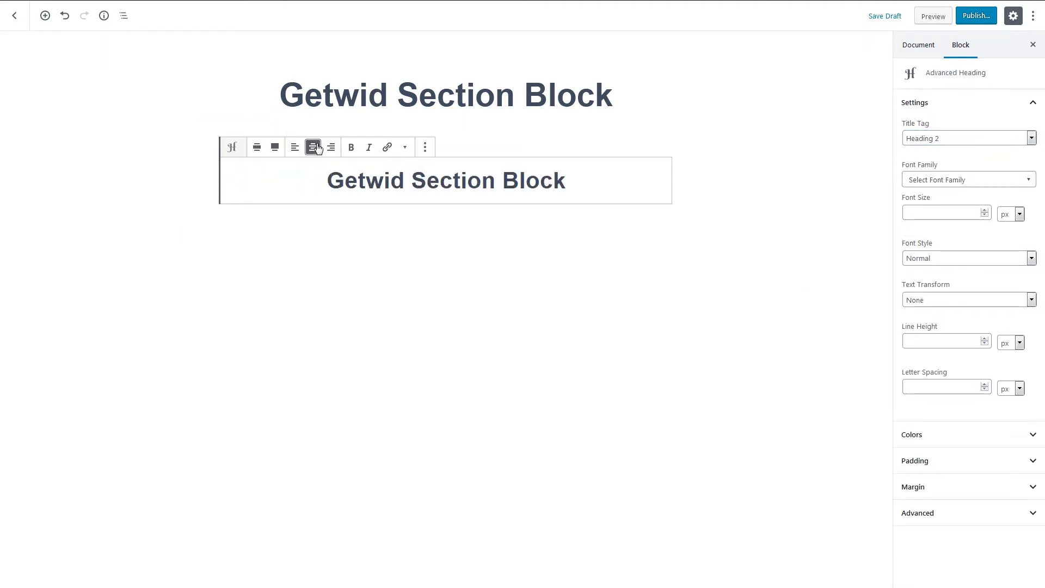
Step: Add a pasted paragraph and a centered Outline-style Learn More button below it
left_click(494, 226)
type("We provide design and software digital services that are fully-flexible and powerful. Order dedicated software for general IT, CRM systems, web application development and more.")
left_click(273, 196)
left_click(448, 201)
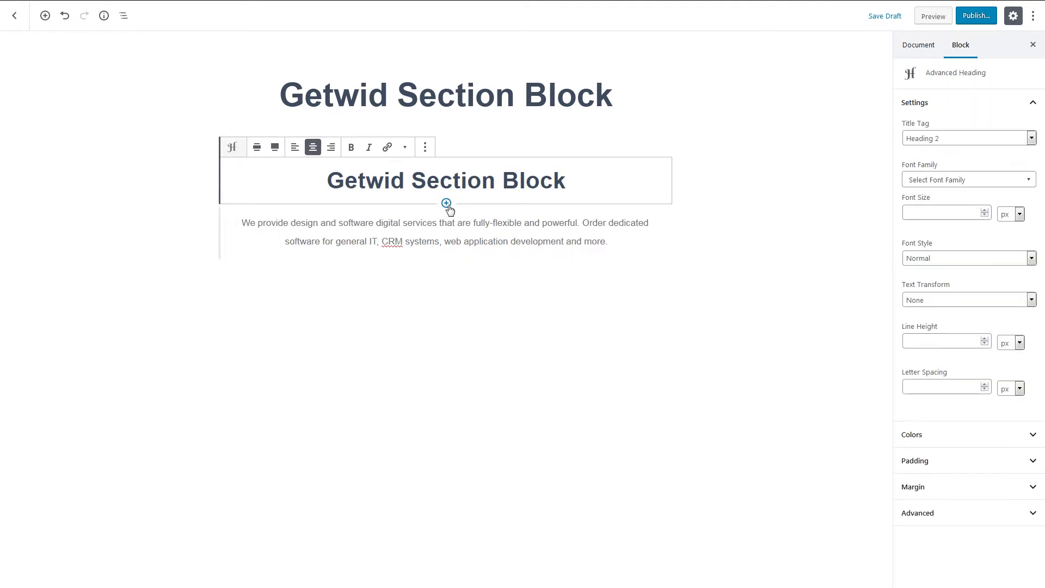
left_click(382, 360)
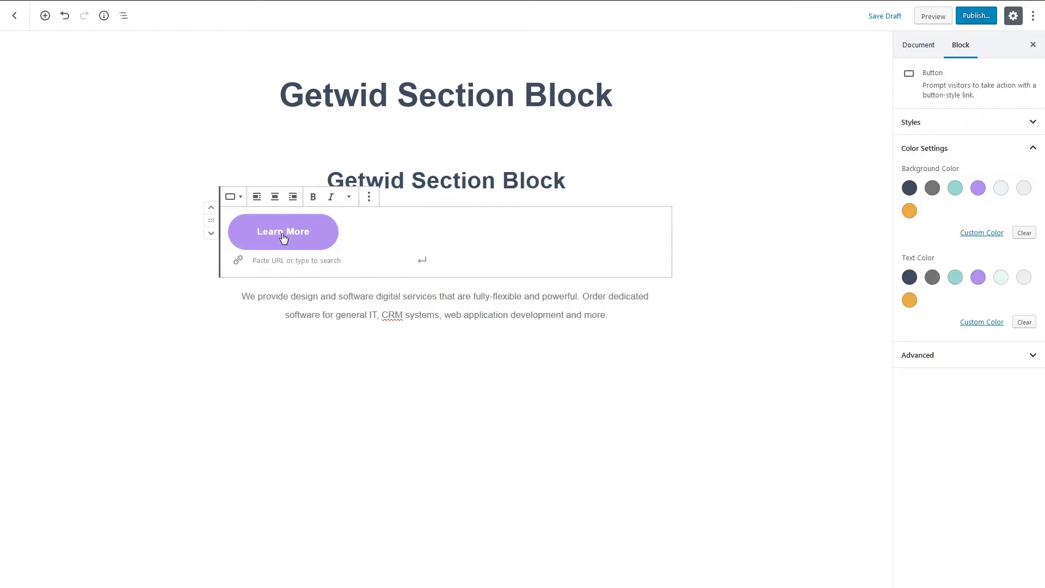
left_click(274, 196)
left_click(941, 124)
left_click(979, 160)
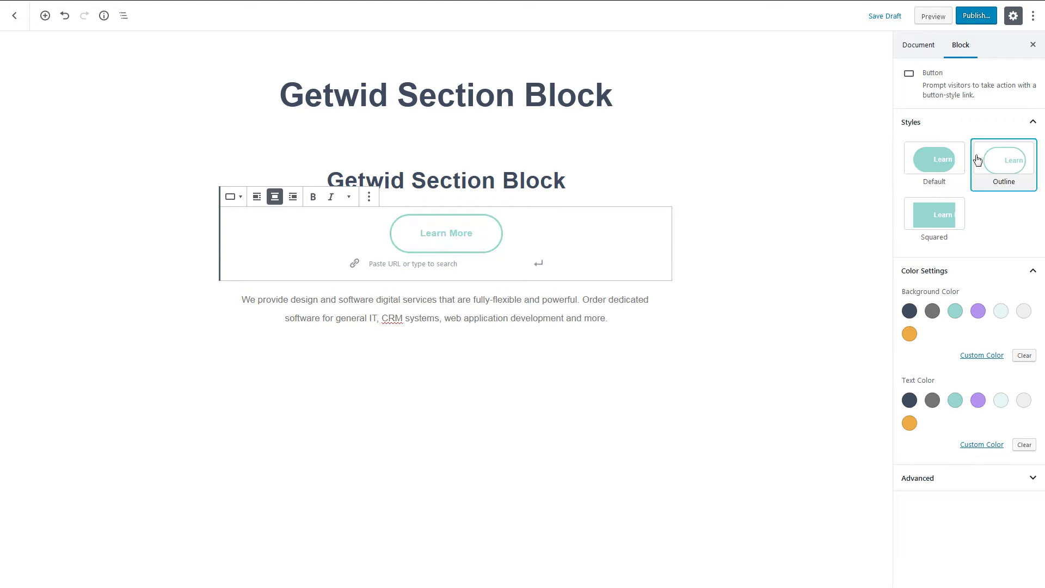
left_click(909, 399)
Step: Give the Section the mt_baker background video, looping and autoplaying, under a dark foreground overlay
left_click(218, 236)
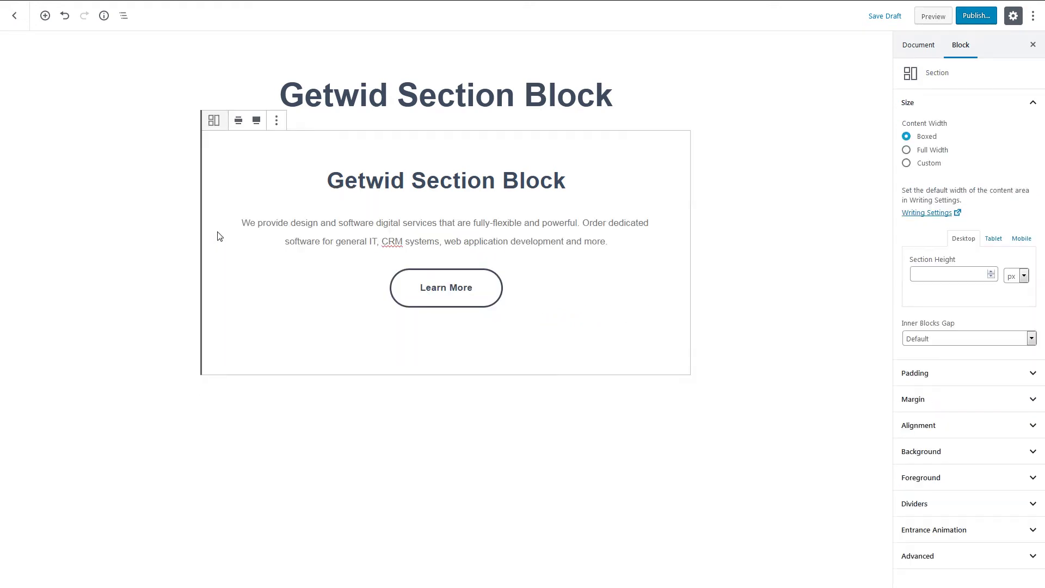
left_click(902, 451)
scroll(915, 458, "down", 3)
left_click(915, 465)
left_click(925, 494)
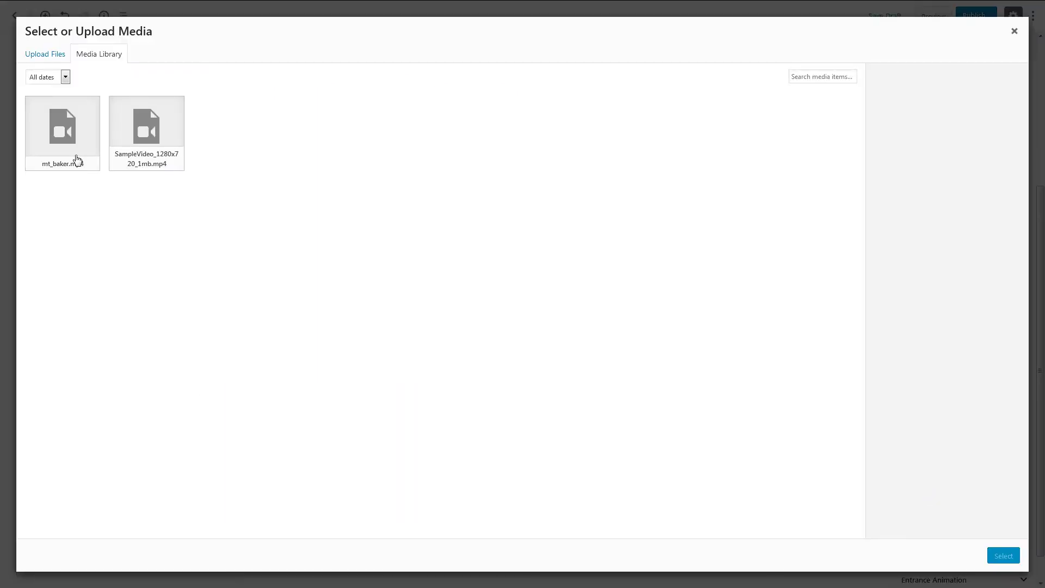
left_click(76, 160)
left_click(1003, 555)
left_click(926, 441)
left_click(926, 419)
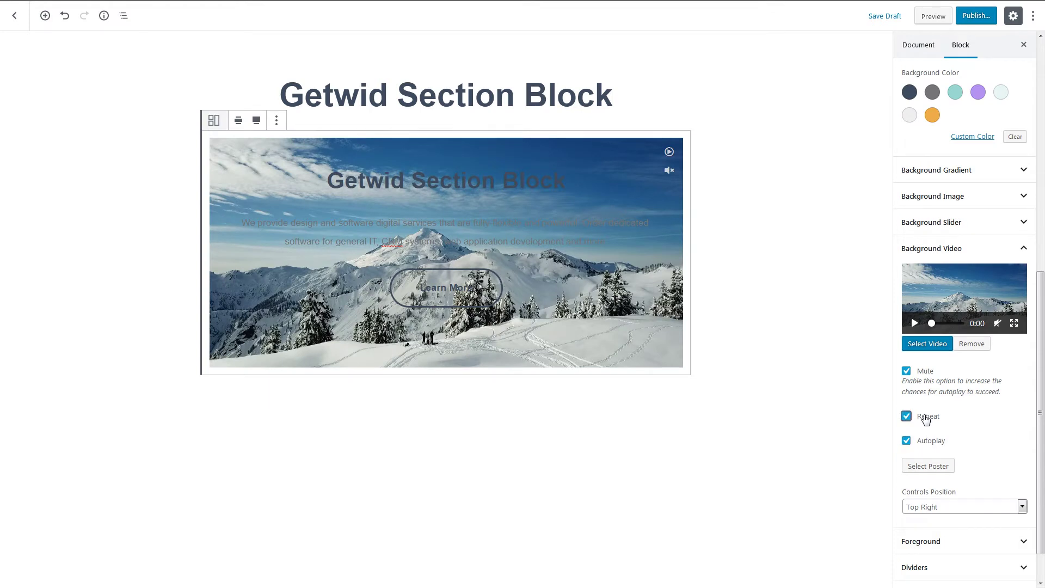
scroll(939, 458, "down", 1)
left_click(956, 497)
scroll(960, 498, "down", 1)
scroll(965, 498, "down", 1)
left_click(908, 482)
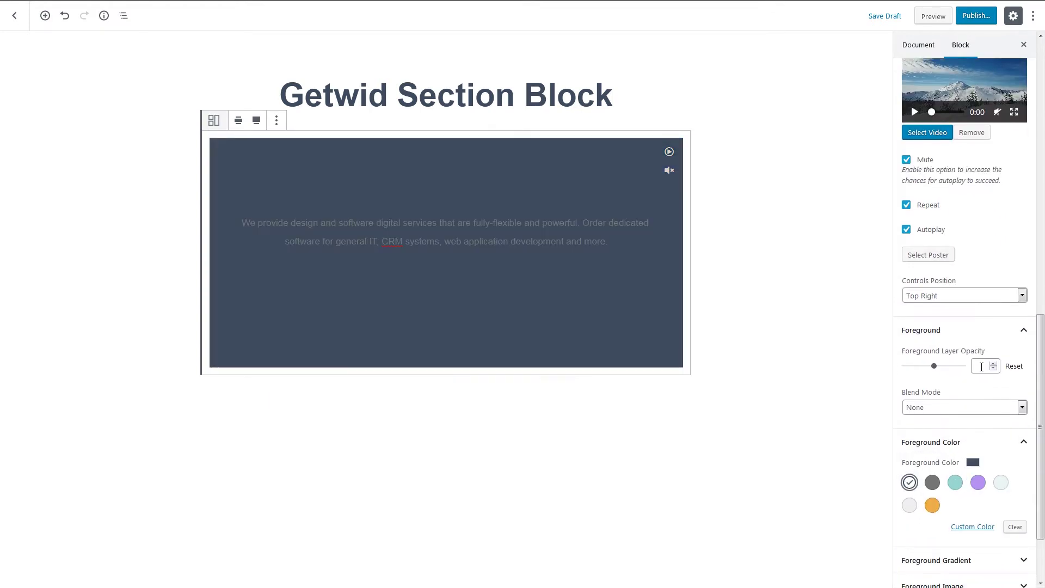
type("50")
Step: Colour the heading, paragraph and Learn More button text white, then reselect the Section
left_click(490, 181)
left_click(911, 434)
left_click(909, 497)
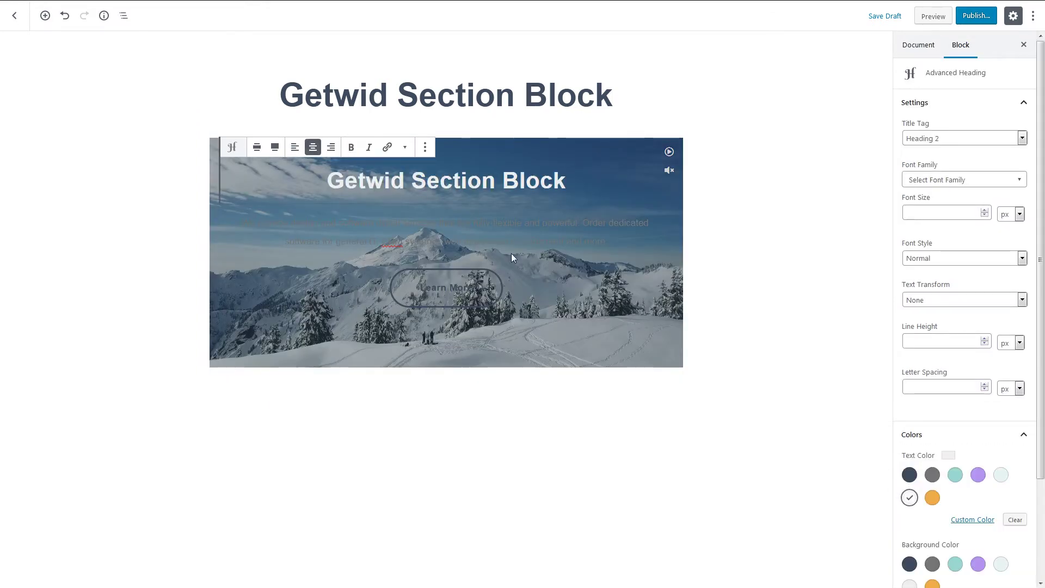
left_click(512, 236)
left_click(940, 233)
left_click(1024, 363)
left_click(491, 287)
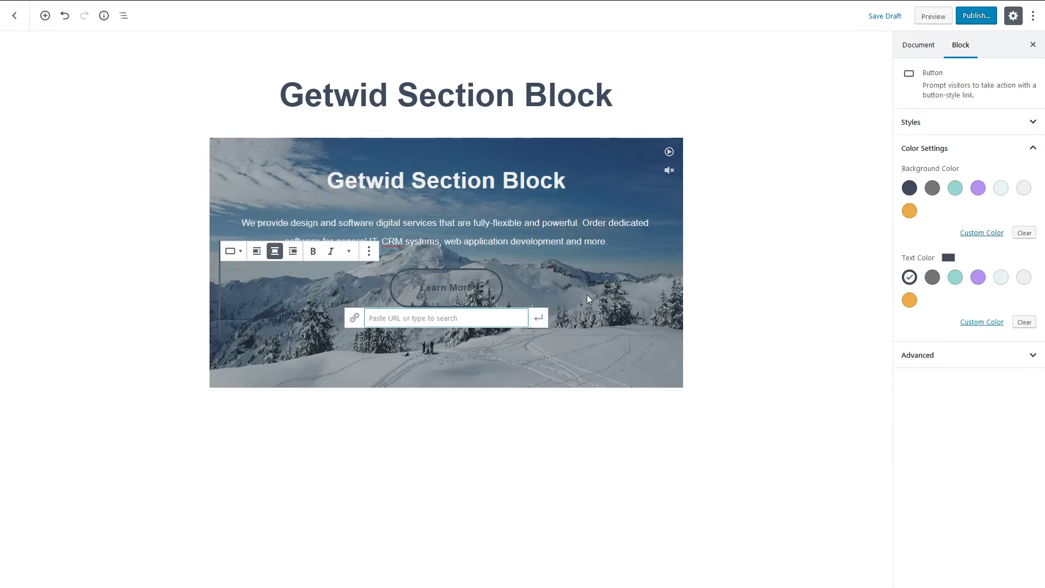
left_click(1024, 277)
left_click(217, 154)
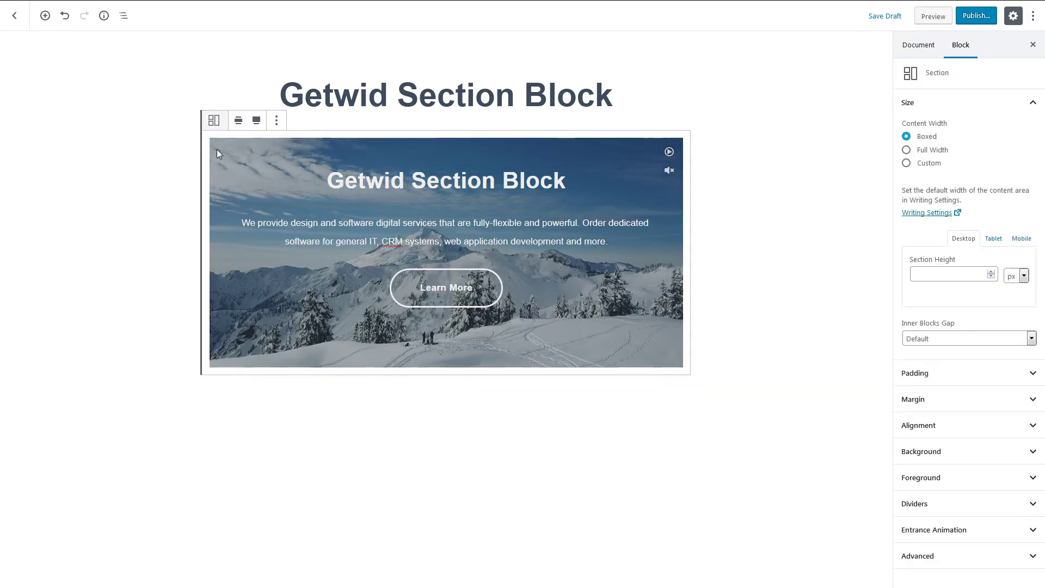
Step: Align the Section full width, try Full Width and Custom 620 content widths, and revert to Boxed
left_click(239, 121)
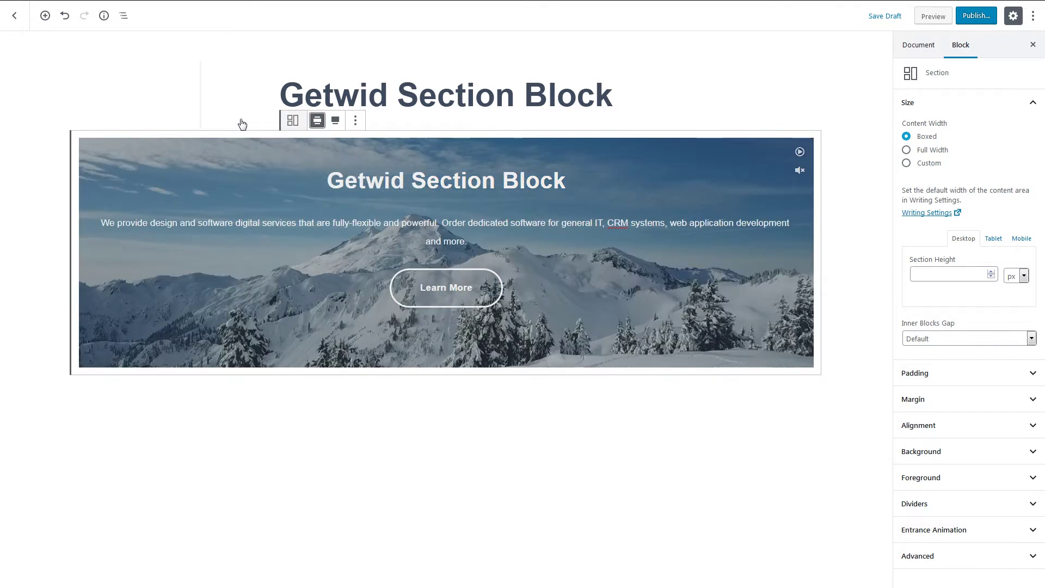
left_click(335, 122)
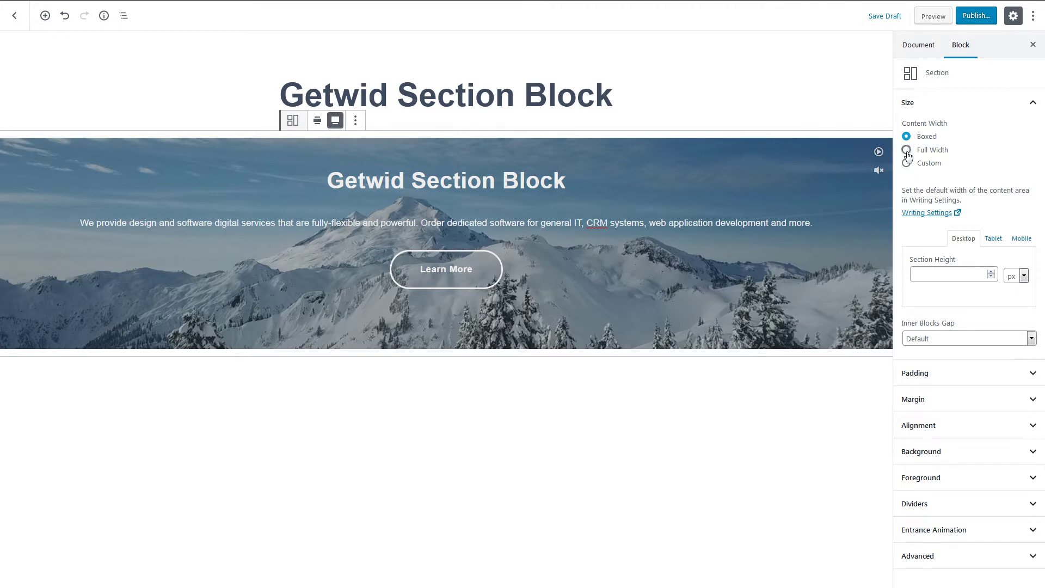
left_click(907, 151)
left_click(907, 163)
mouse_move(932, 194)
left_mouse_down()
mouse_move(912, 199)
mouse_move(956, 198)
mouse_move(932, 196)
left_mouse_up()
left_click(907, 136)
Step: Leave Fullscreen Mode and review the Getwid content width under Writing Settings
left_click(1033, 16)
left_click(991, 131)
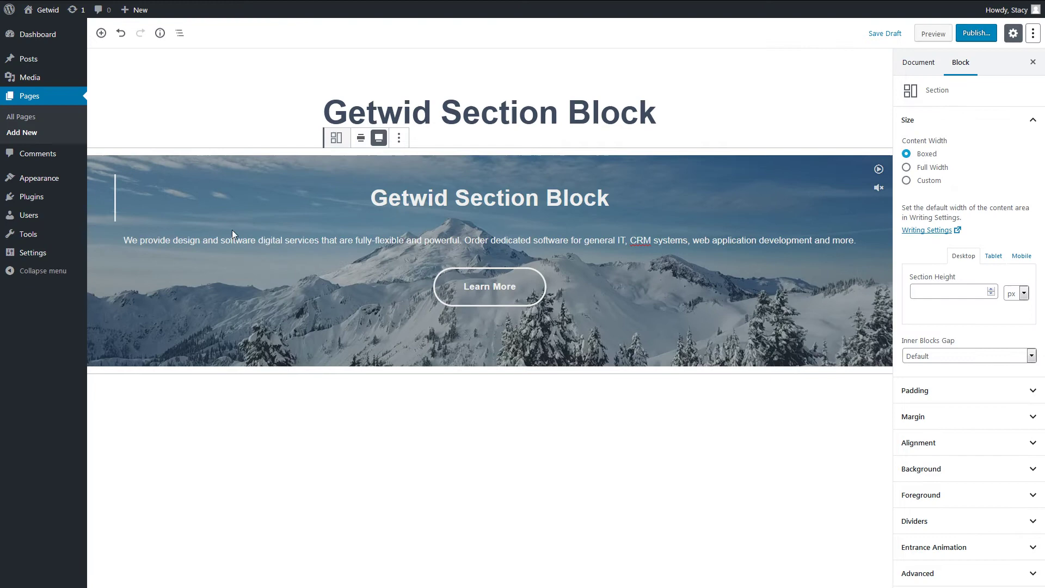
mouse_move(33, 252)
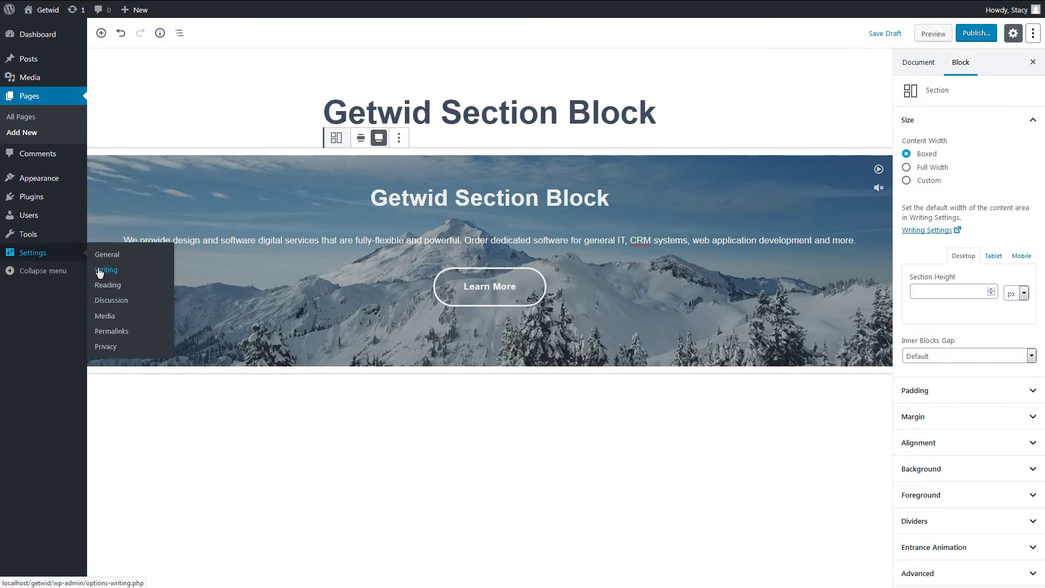
left_click(100, 272)
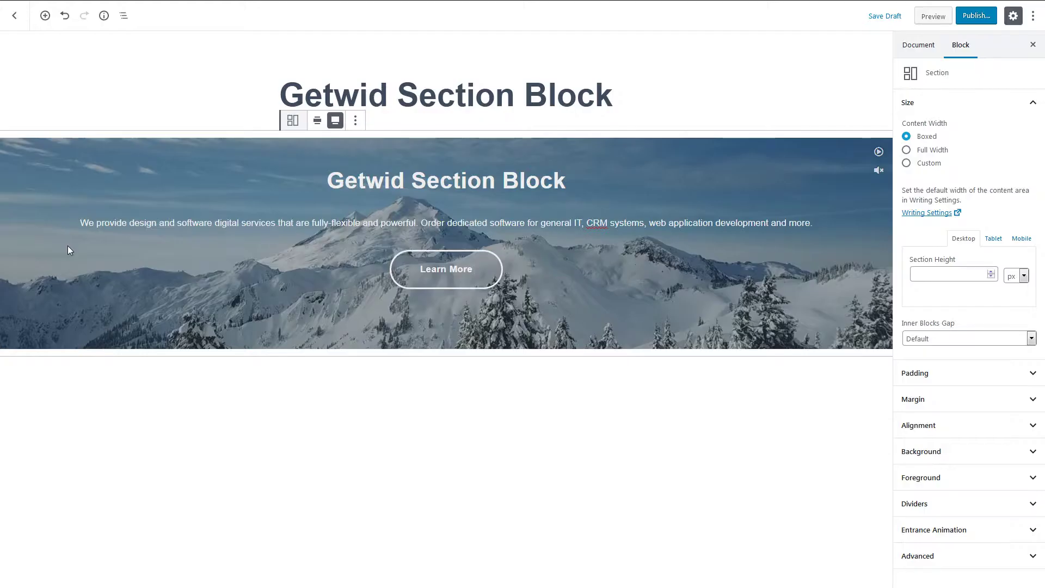
left_click(945, 273)
left_click(1023, 278)
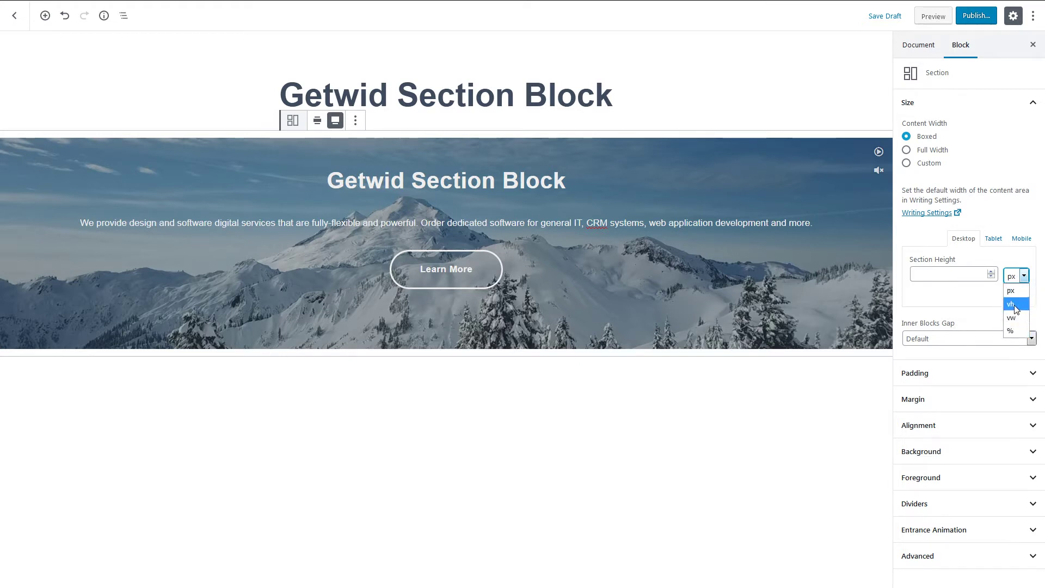
left_click(952, 276)
type("1")
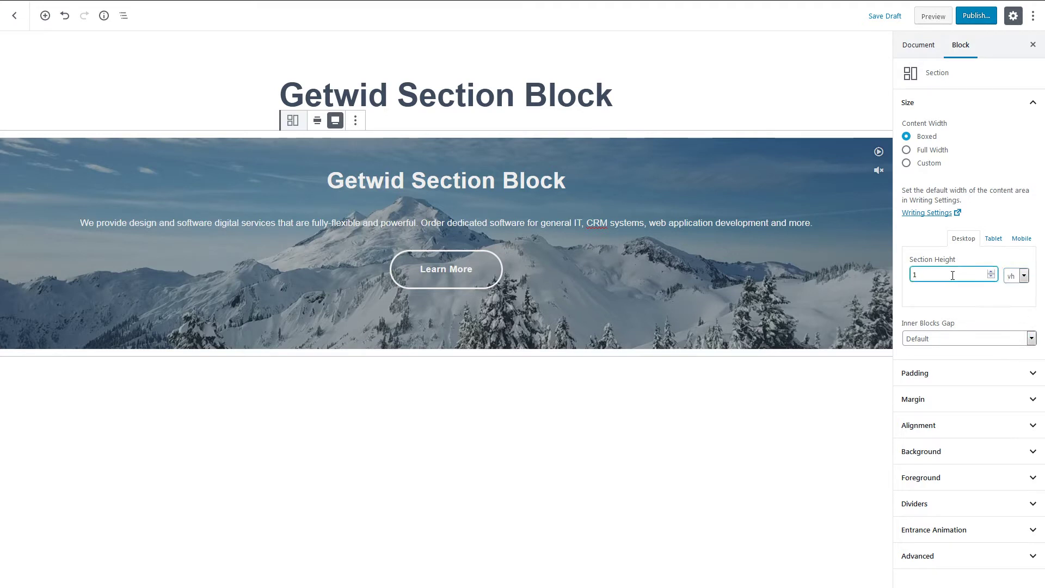
type("00")
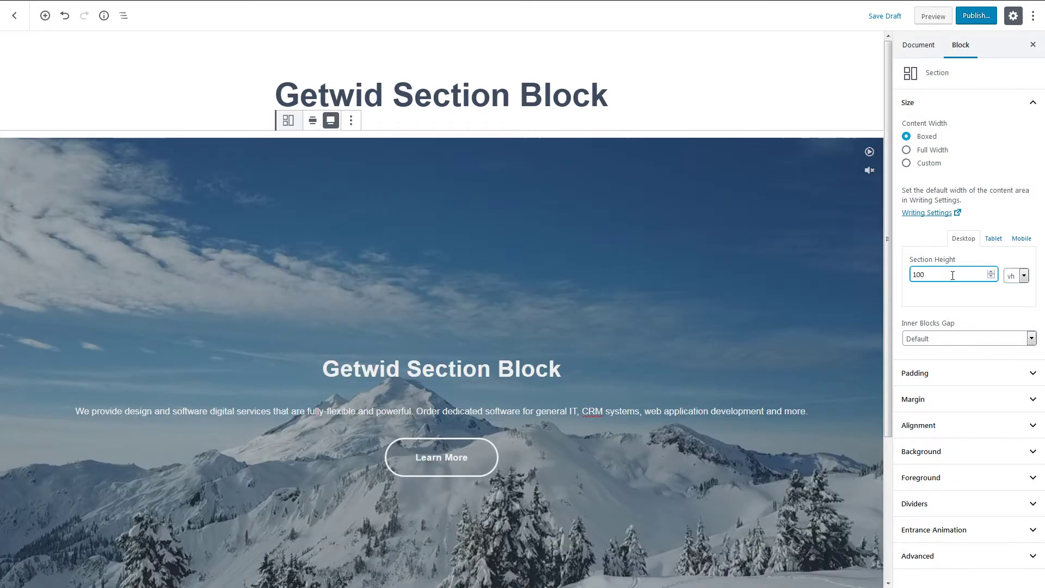
left_click(976, 15)
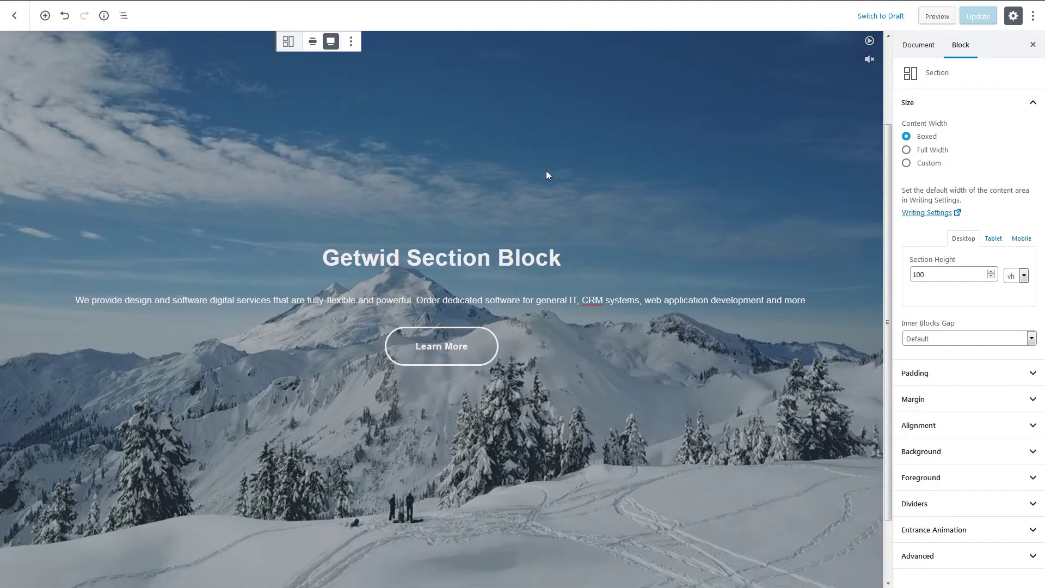
left_click(1003, 238)
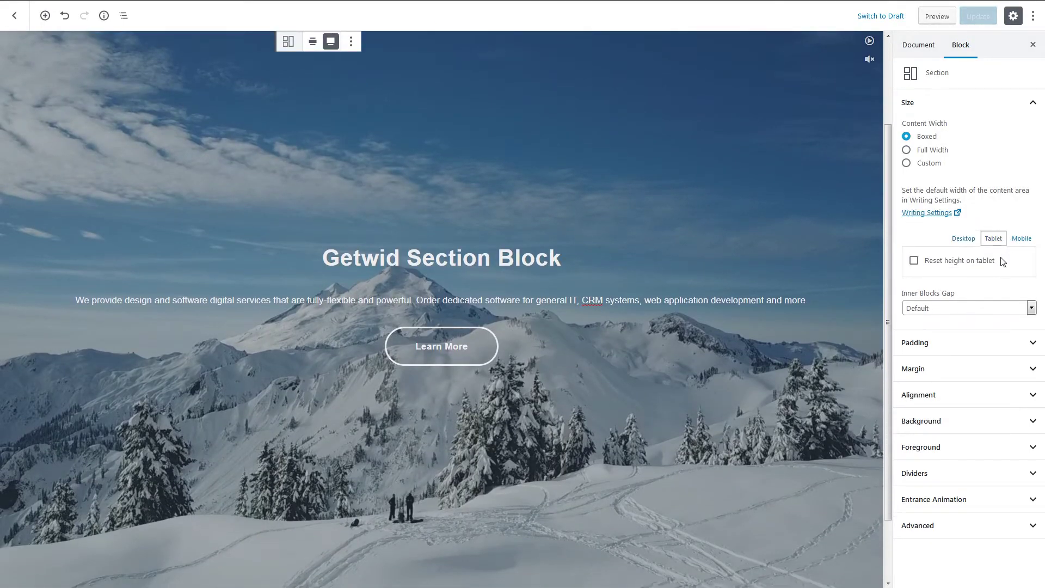
left_click(1020, 238)
left_click(970, 244)
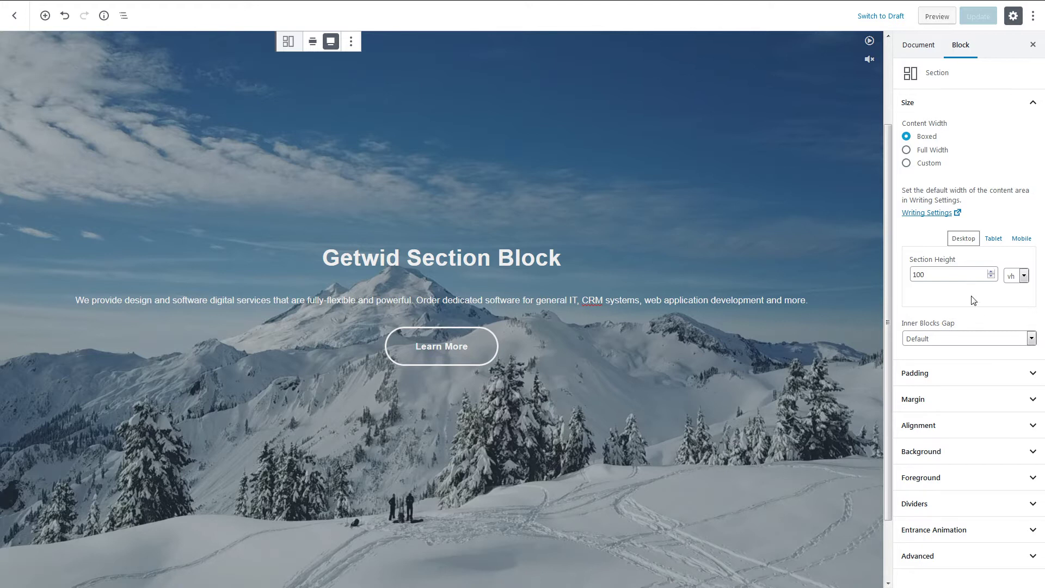
Step: Set the Inner Blocks Gap to Huge and all four paddings to Large
left_click(984, 338)
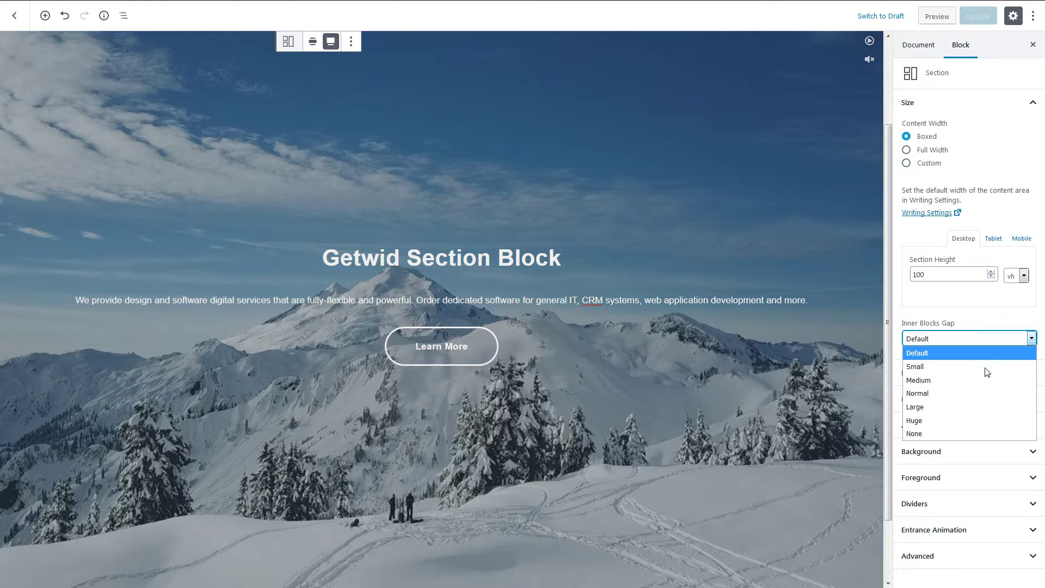
left_click(982, 429)
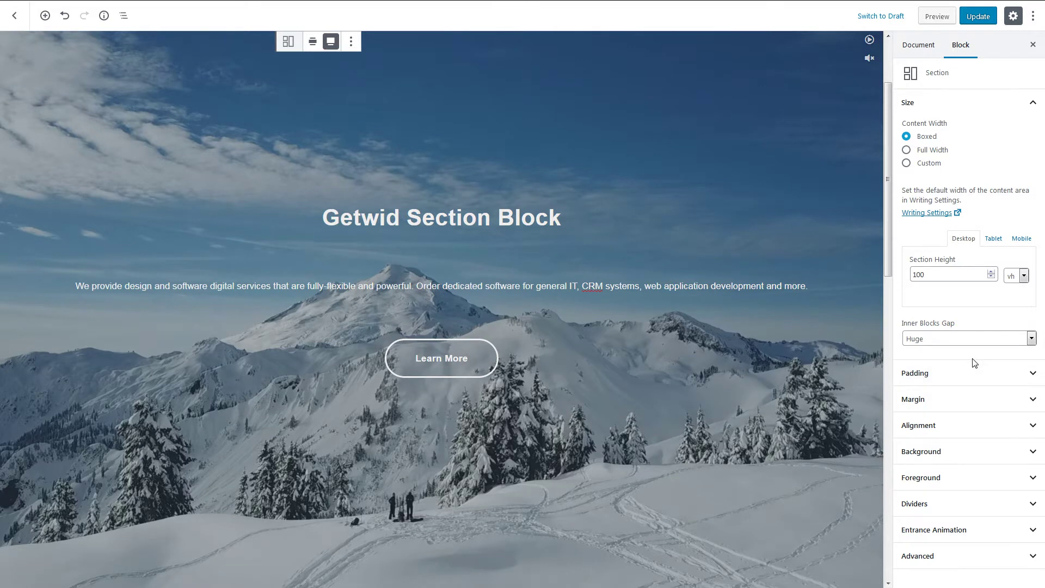
left_click(975, 374)
scroll(974, 376, "down", 3)
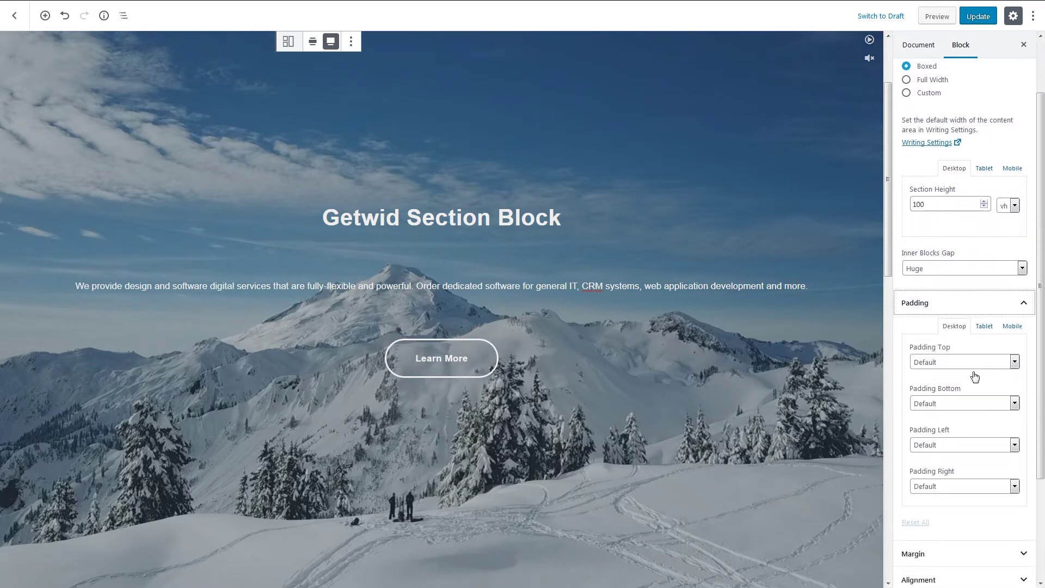
left_click(959, 320)
left_click(958, 389)
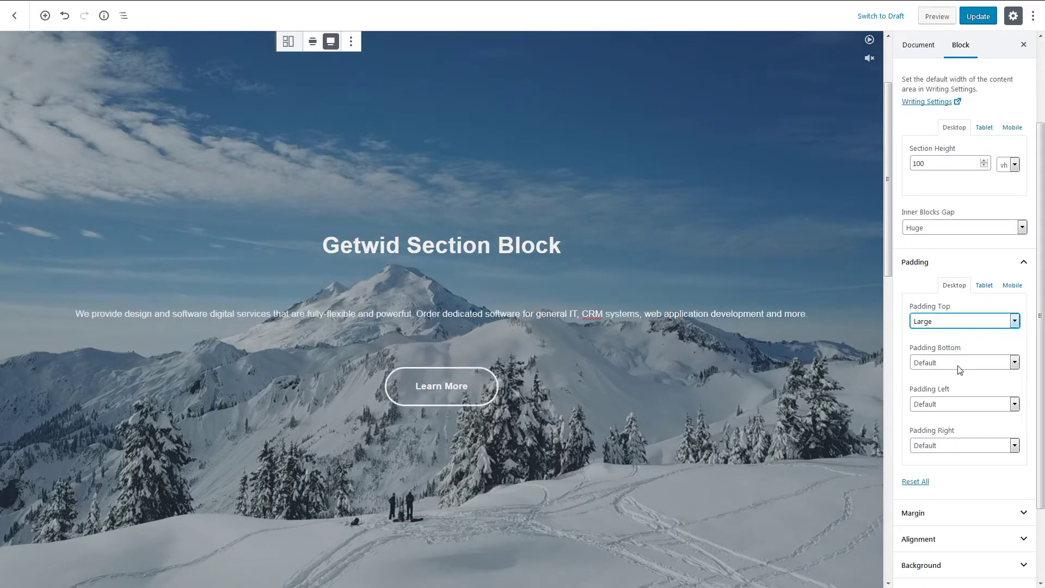
left_click(955, 362)
left_click(951, 432)
left_click(950, 404)
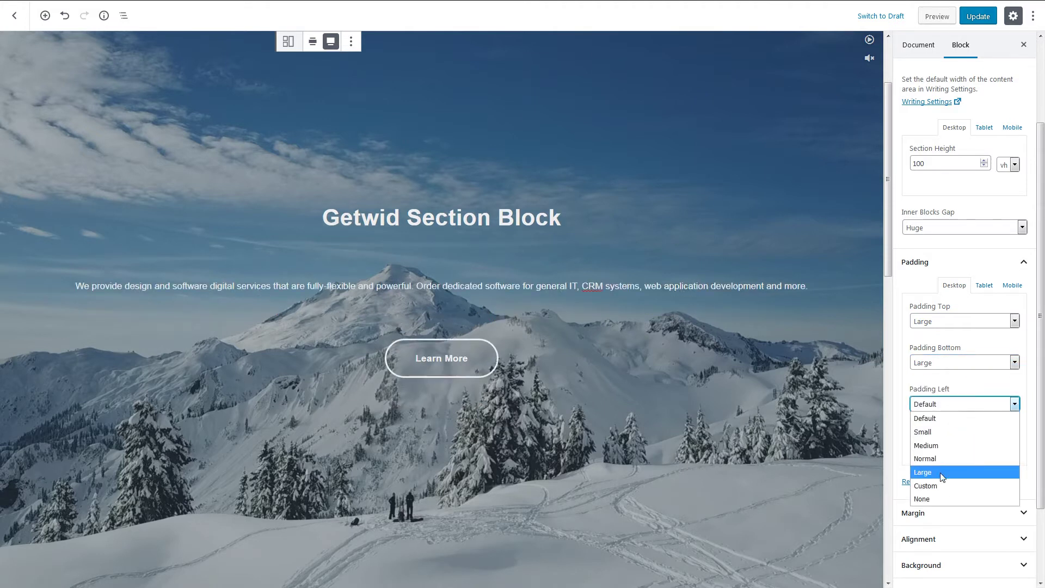
left_click(940, 473)
left_click(951, 446)
left_click(934, 516)
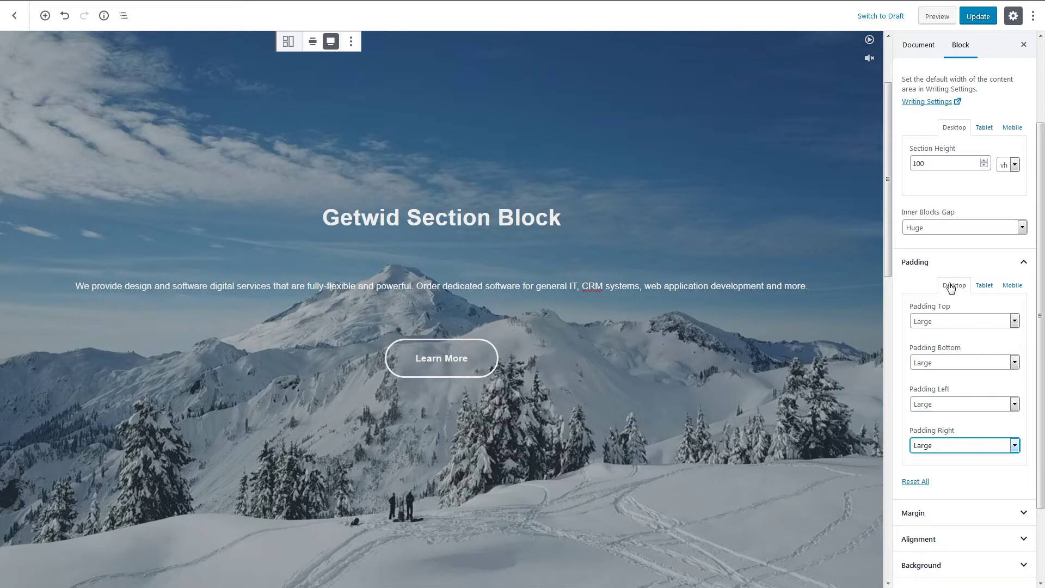
Step: Try Large margins on all four sides and check the tablet and phone margin values
left_click(951, 269)
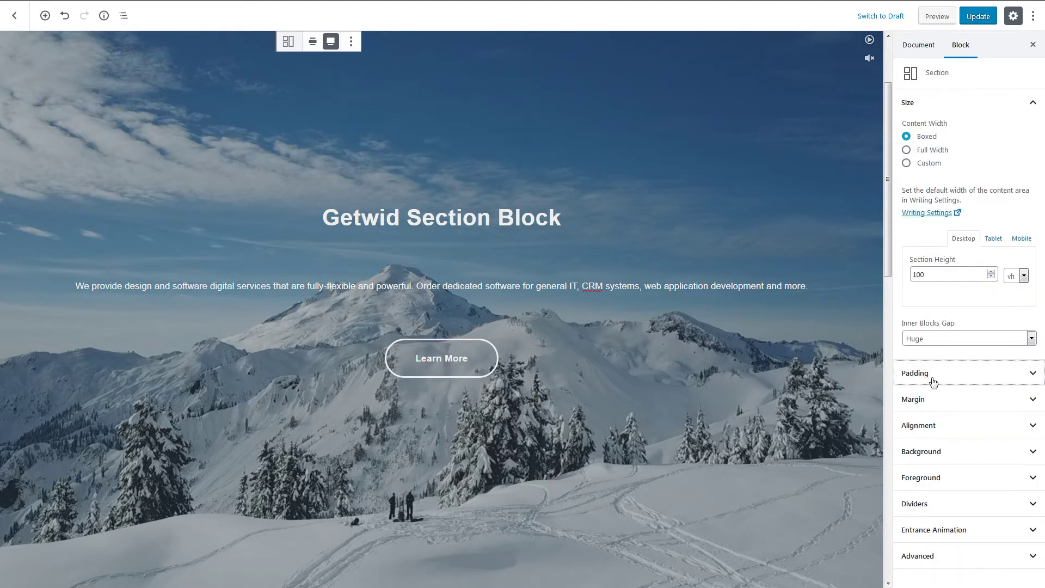
left_click(952, 399)
scroll(951, 401, "down", 2)
left_click(952, 291)
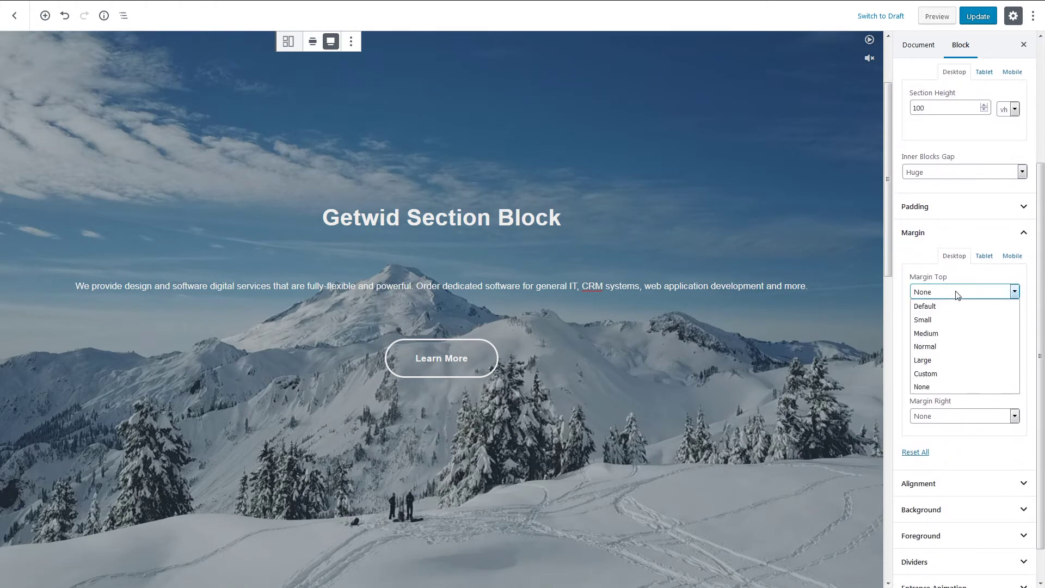
left_click(947, 356)
left_click(939, 333)
left_click(923, 401)
left_click(963, 373)
left_click(923, 442)
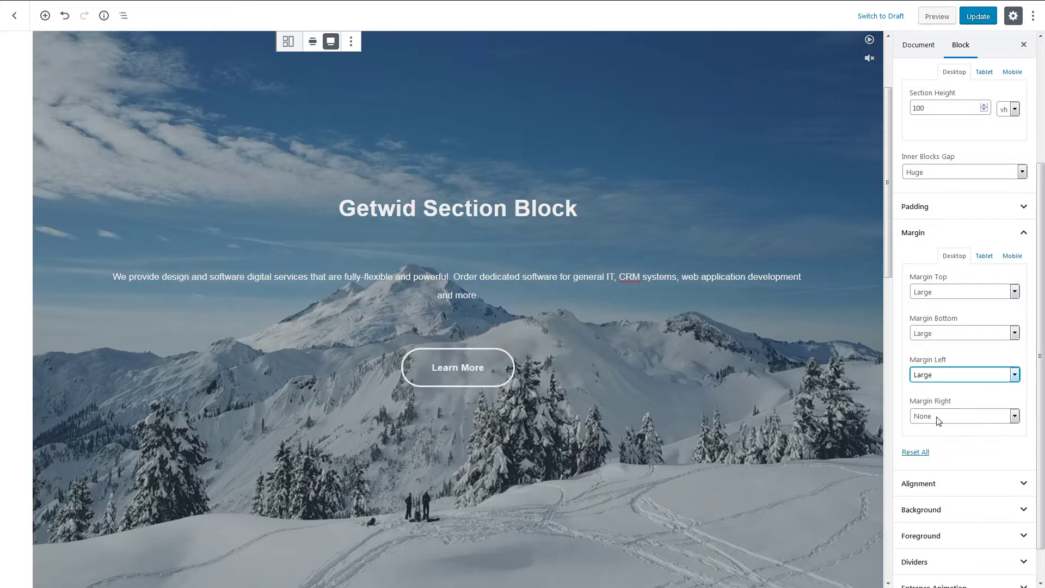
left_click(964, 416)
left_click(923, 483)
left_click(983, 258)
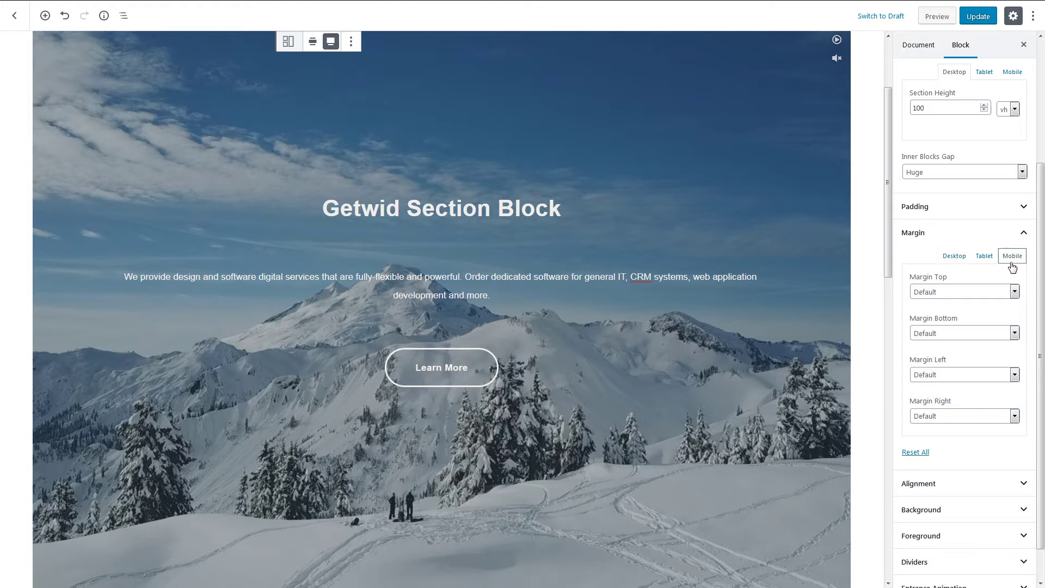
left_click(963, 260)
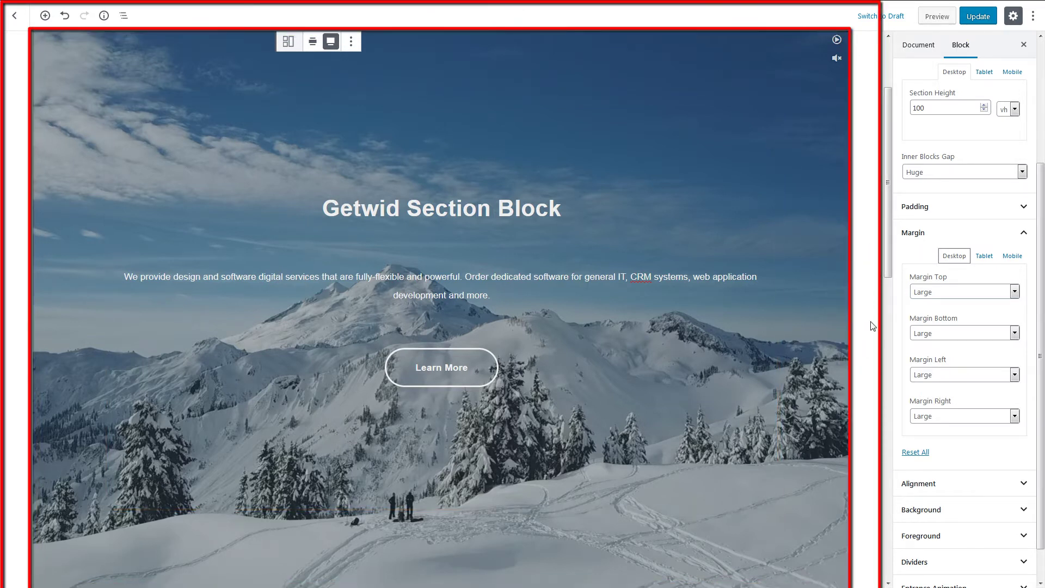
Step: Set the top, bottom, left and right margins back to None so the section spans edge to edge
left_click(939, 292)
left_click(935, 380)
left_click(939, 334)
left_click(932, 378)
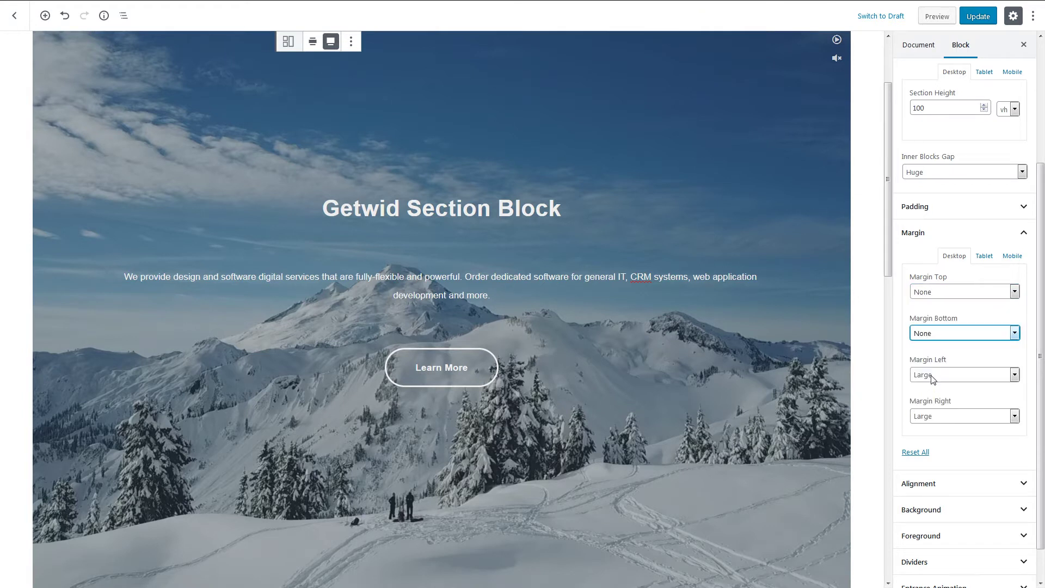
left_click(922, 463)
left_click(934, 417)
left_click(935, 506)
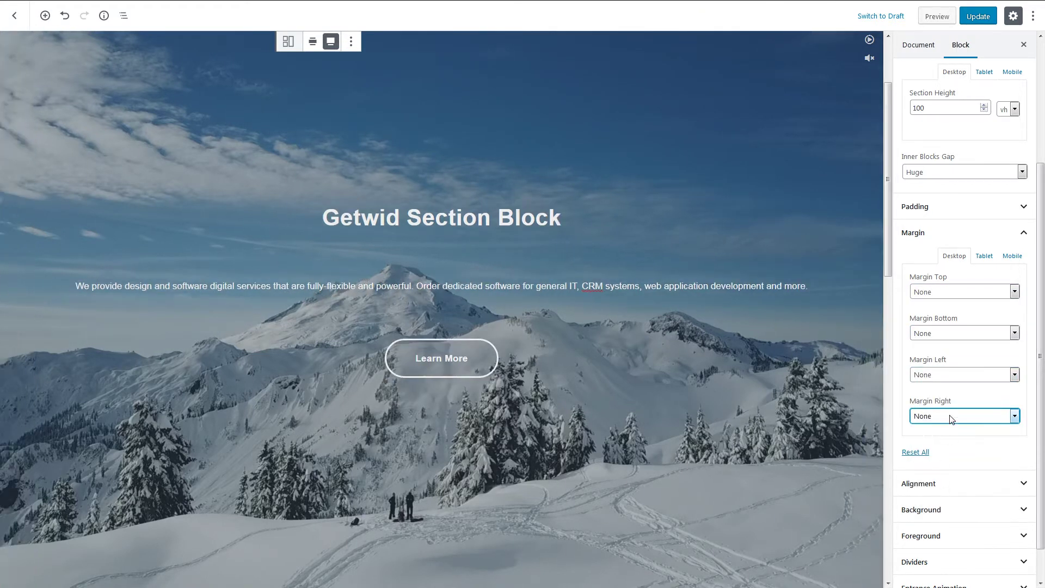
left_click(936, 237)
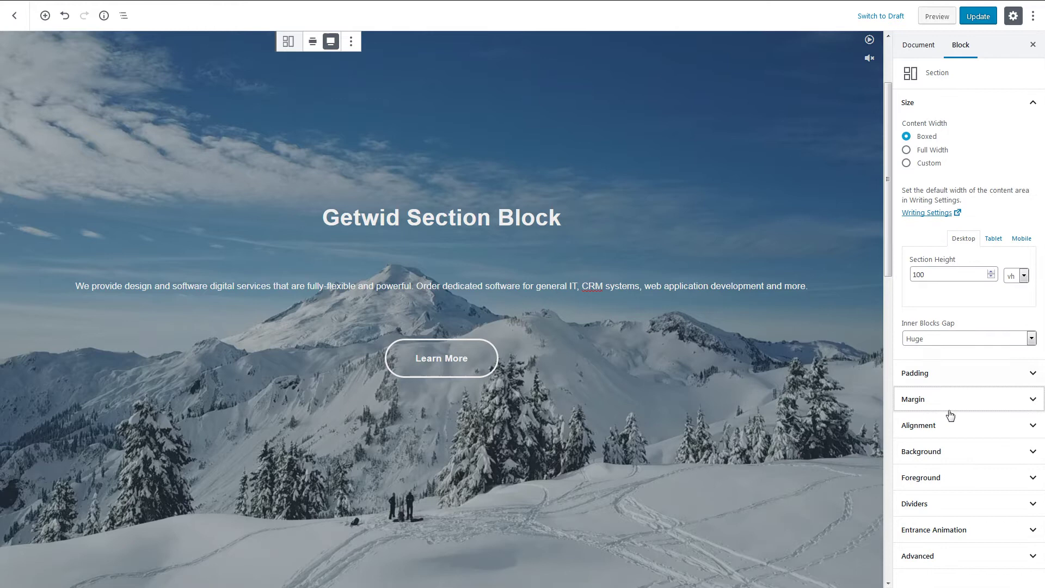
left_click(953, 425)
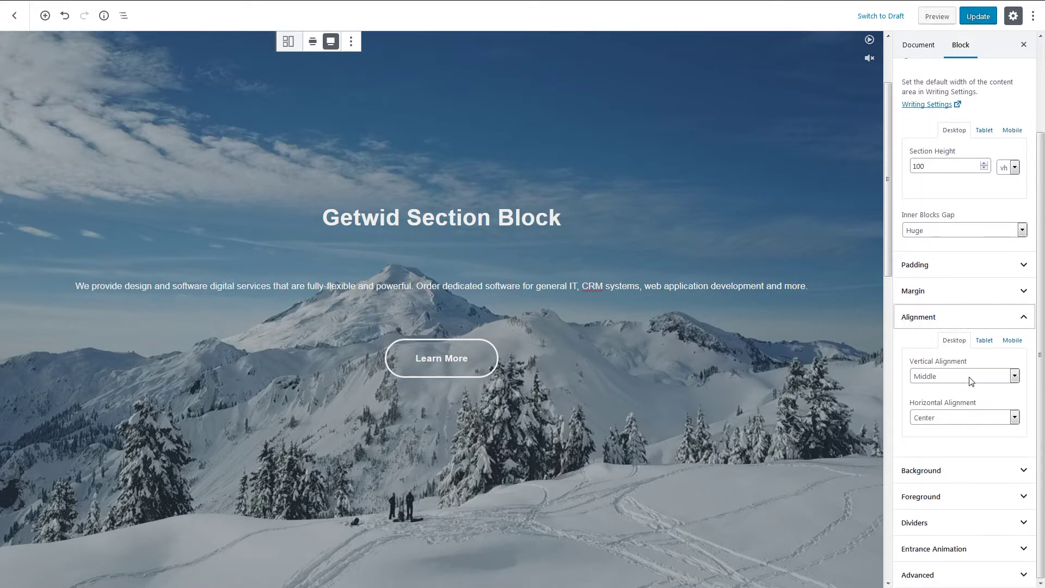
left_click(969, 381)
key("Down")
key("Down")
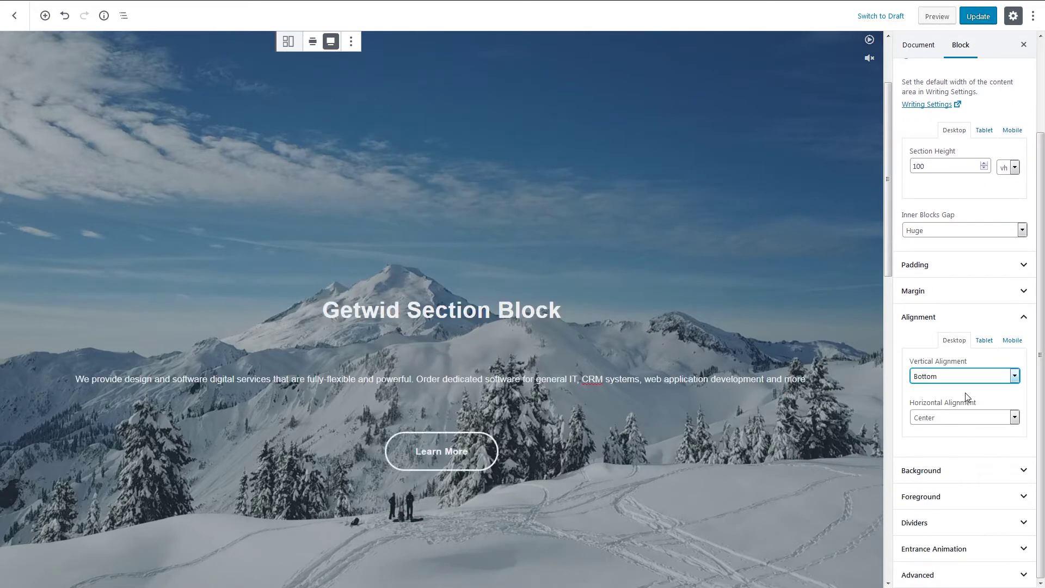
key("Up")
left_click(960, 416)
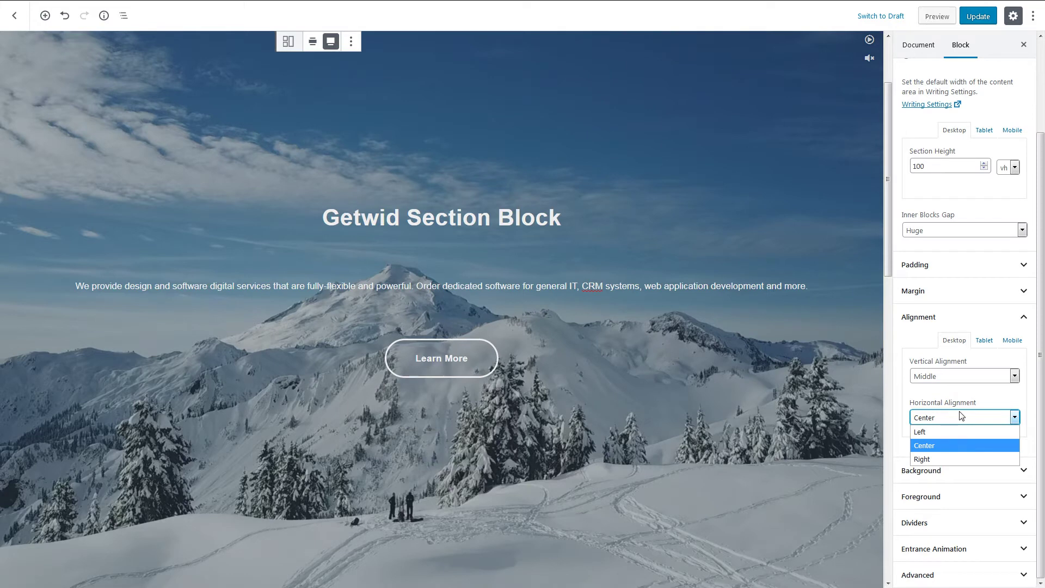
left_click(961, 417)
left_click(984, 341)
left_click(1012, 341)
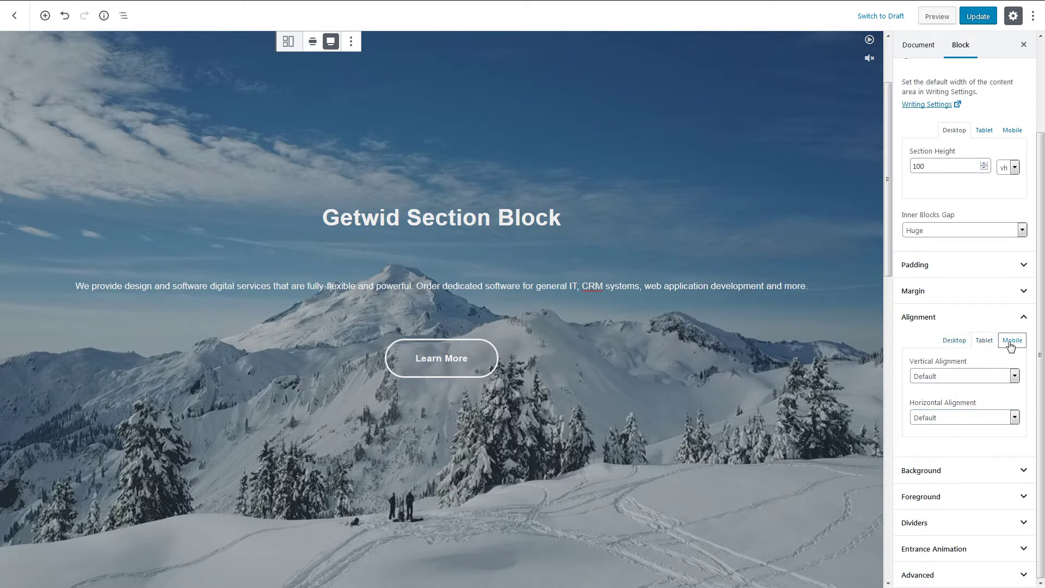
left_click(946, 321)
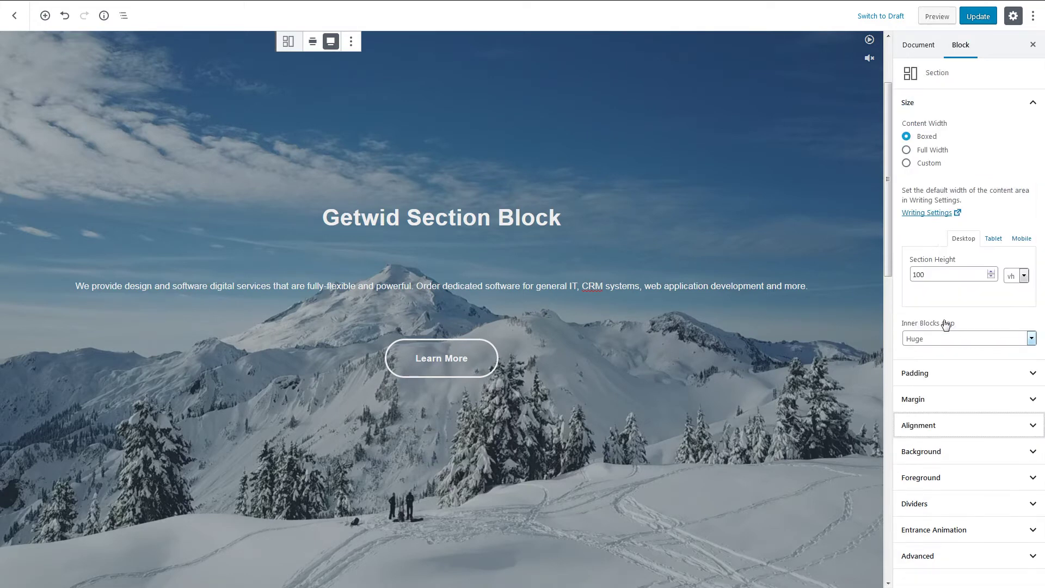
scroll(846, 457, "down", 3)
scroll(846, 458, "down", 4)
Step: Try a teal swatch and custom yellow-green and salmon background colours on the next Section, then clear them
left_click(924, 449)
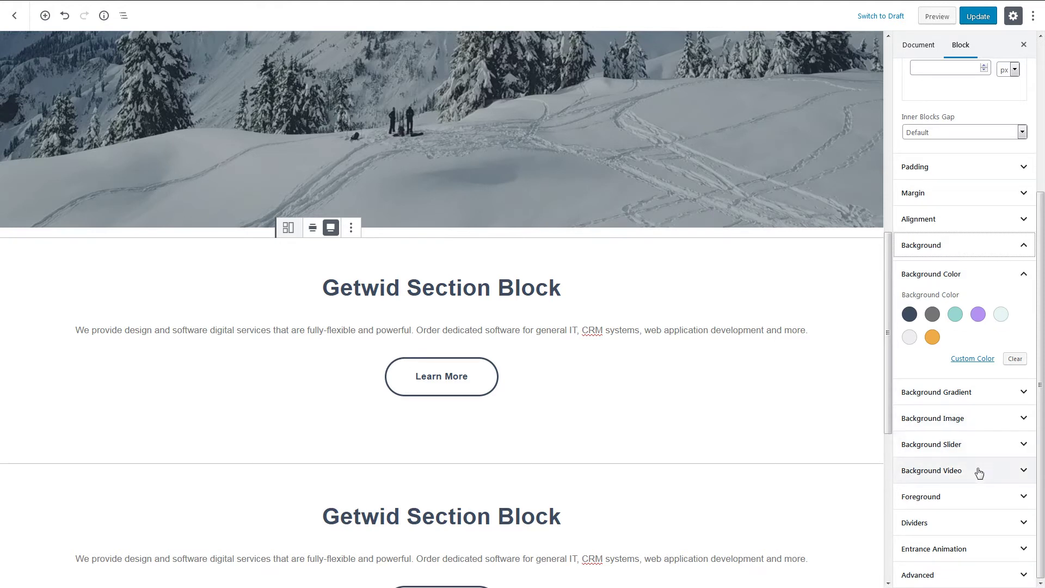
left_click(954, 315)
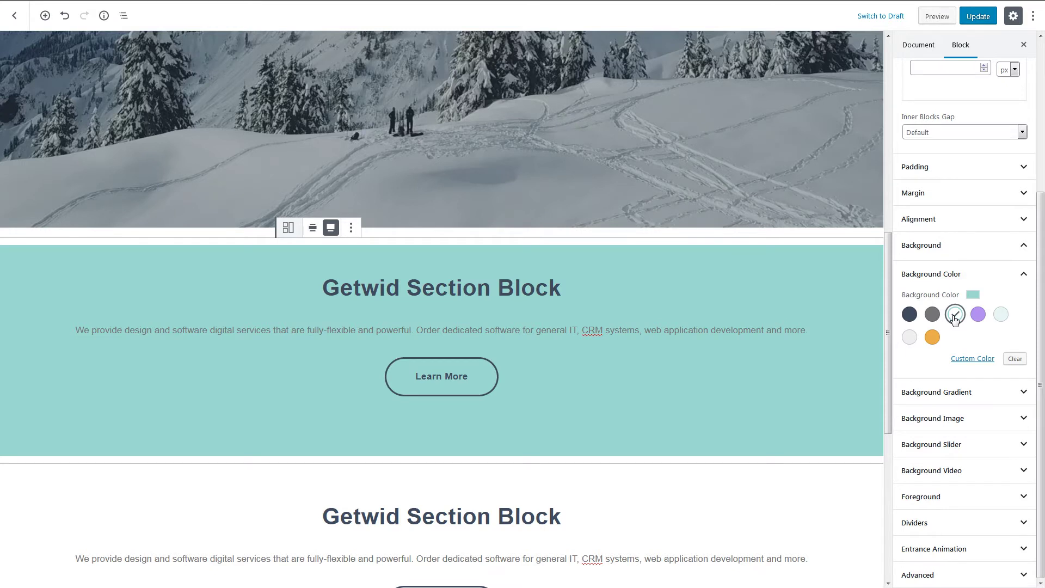
left_click(972, 359)
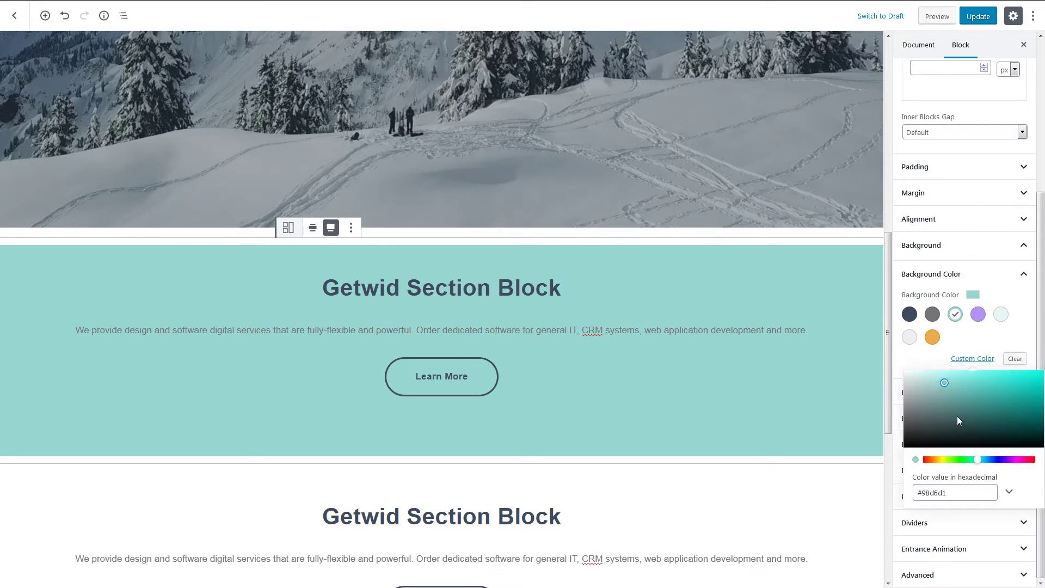
left_click(944, 461)
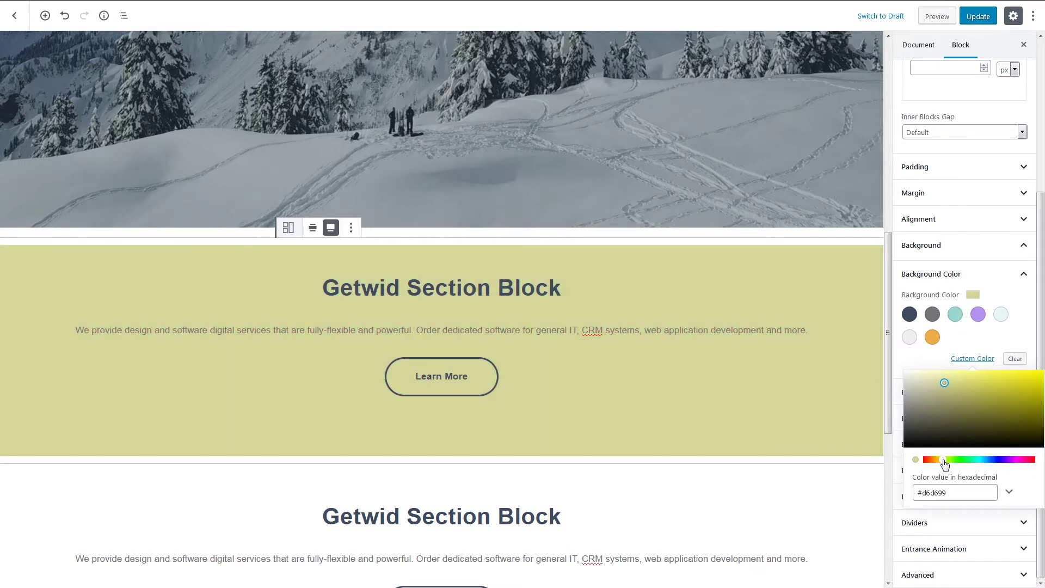
left_click_drag(944, 460, 933, 461)
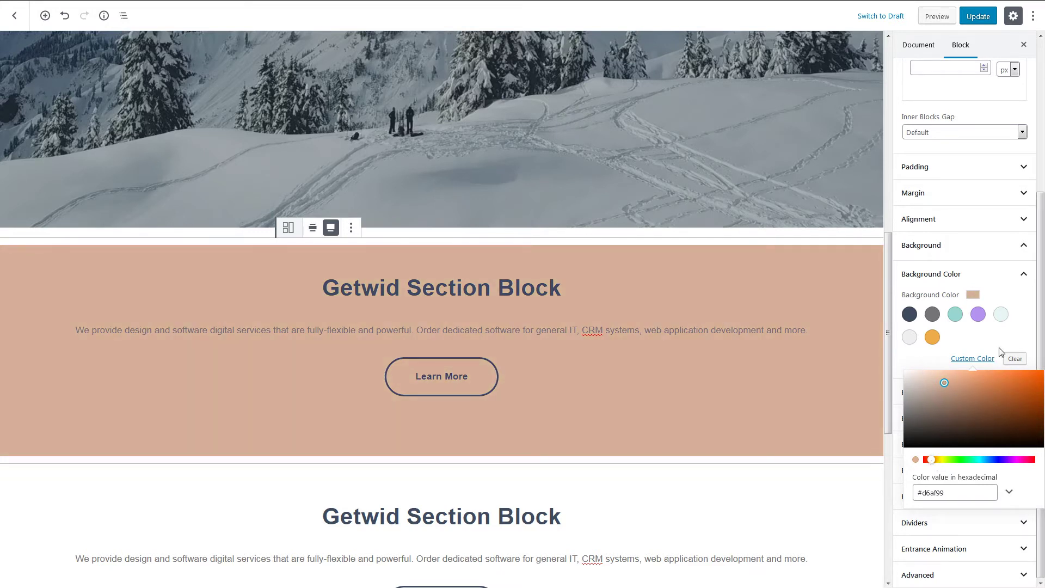
left_click(1015, 359)
Step: Apply a Linear background gradient from teal to purple to the Section
left_click(1020, 278)
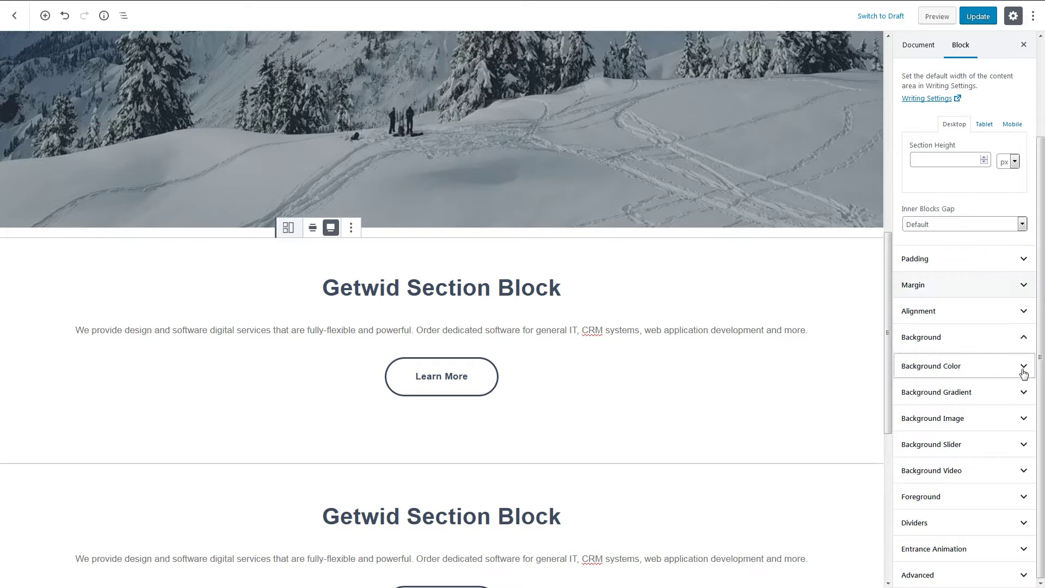
left_click(1022, 392)
left_click(1022, 384)
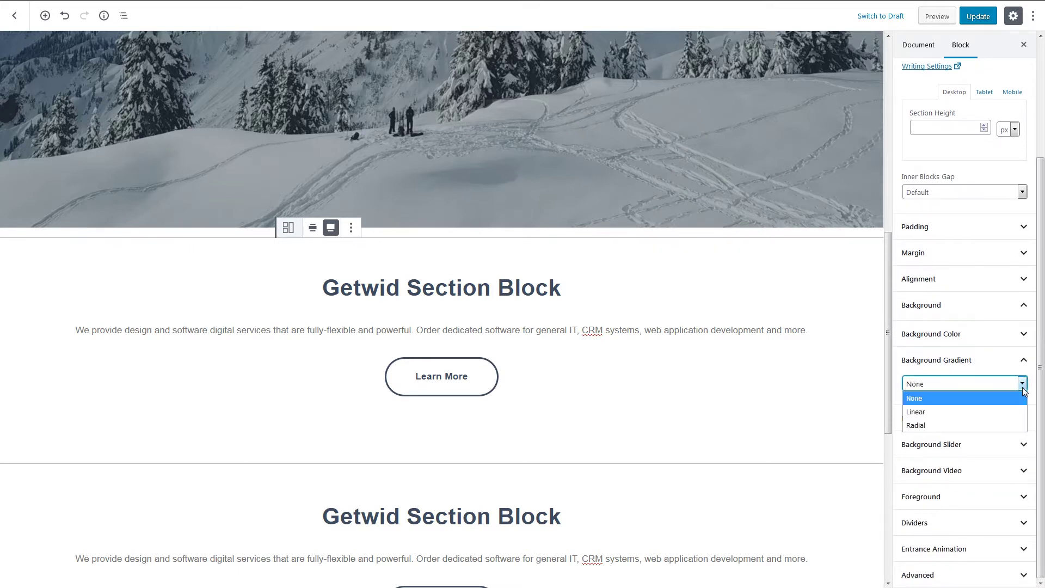
left_click(1009, 415)
scroll(1009, 419, "down", 3)
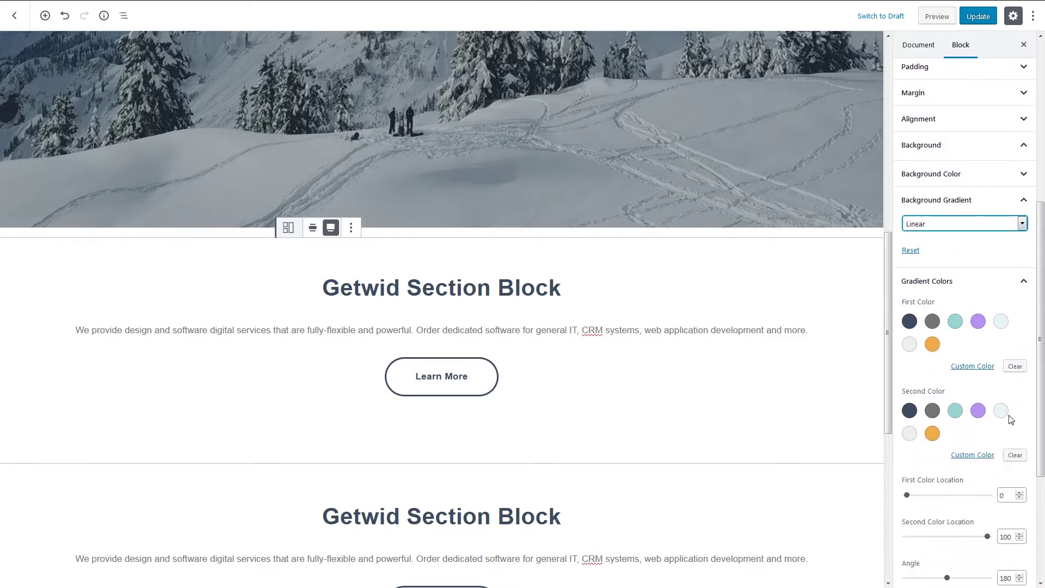
scroll(1010, 422, "down", 2)
left_click(955, 203)
left_click(977, 292)
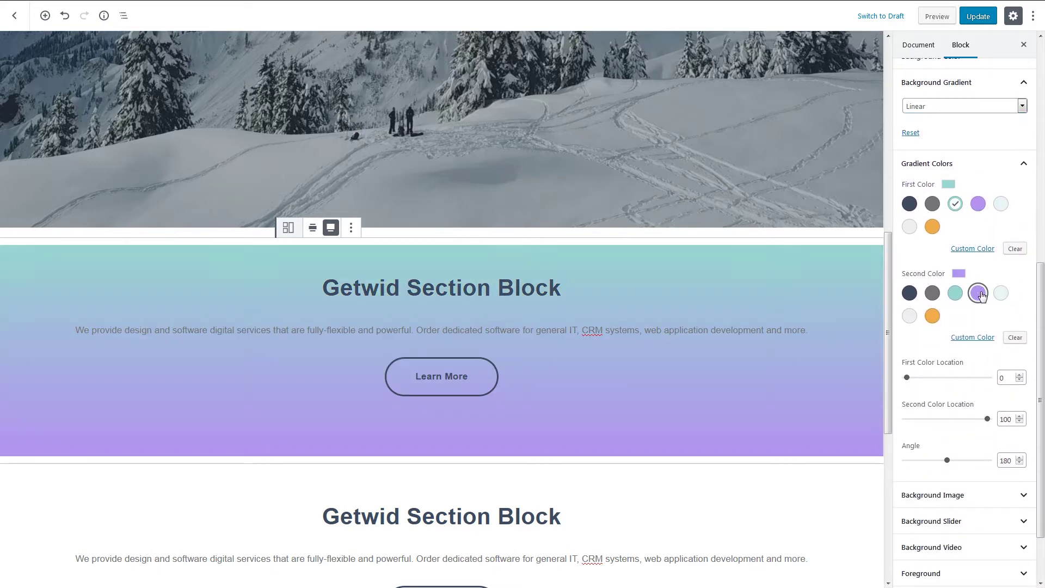
left_click(907, 379)
Step: Test the colour locations, angle and a Radial type, then return to Linear
mouse_move(909, 383)
left_mouse_down()
mouse_move(988, 380)
mouse_move(905, 381)
left_mouse_up()
mouse_move(987, 419)
left_mouse_down()
mouse_move(903, 420)
mouse_move(987, 419)
left_mouse_up()
mouse_move(948, 462)
left_mouse_down()
mouse_move(901, 462)
mouse_move(983, 460)
mouse_move(947, 461)
left_mouse_up()
left_click(980, 105)
left_click(984, 147)
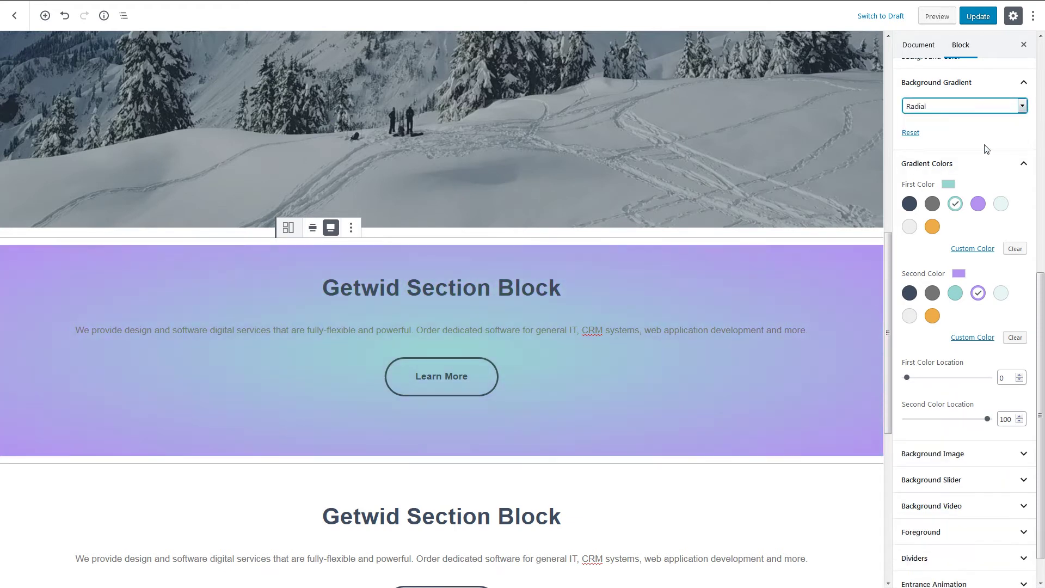
left_click(982, 106)
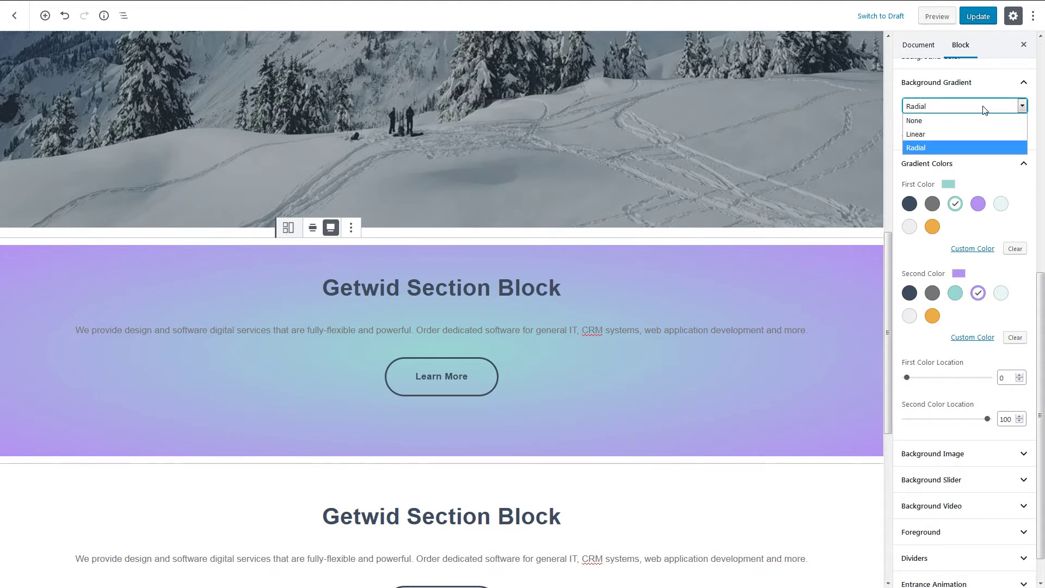
left_click(982, 133)
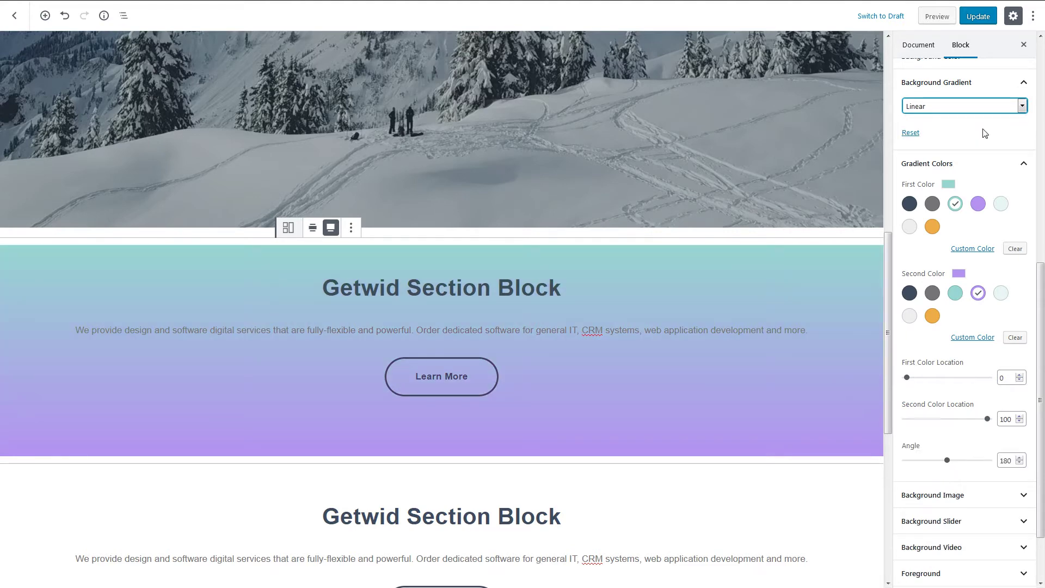
Step: Drop the purple second colour, make the first colour light mint, and select the next Section
left_click(978, 293)
left_click(1004, 211)
left_click(644, 536)
scroll(643, 537, "down", 3)
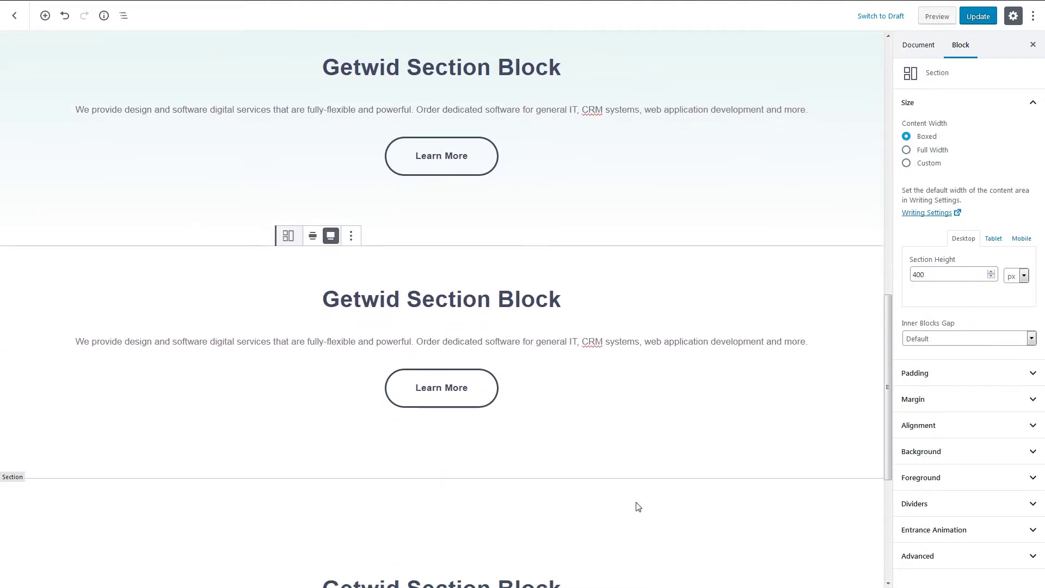
Step: Set the skier photo from the Media Library as this Section's background image
left_click(922, 451)
scroll(924, 441, "down", 2)
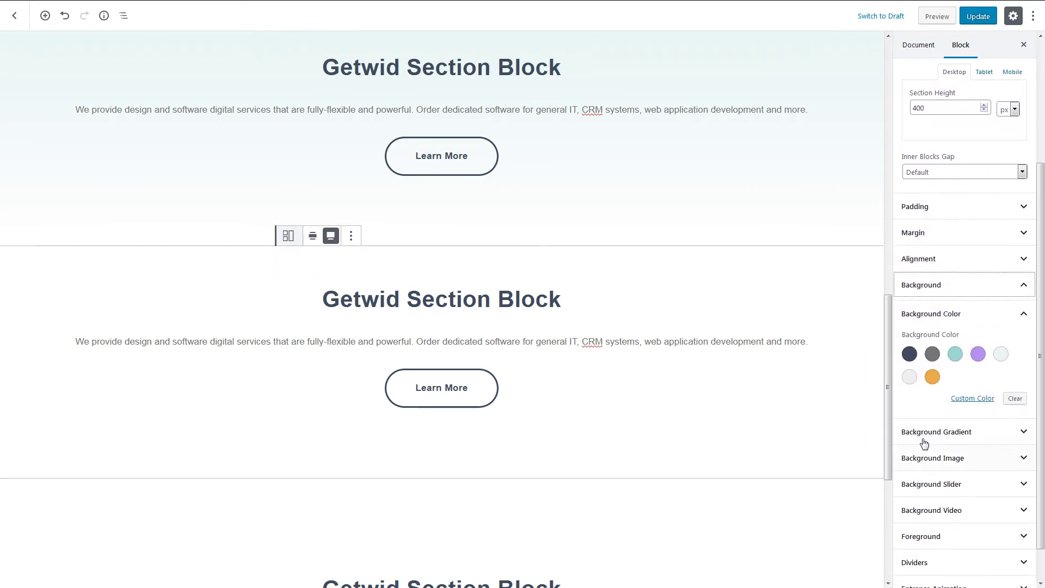
left_click(972, 321)
left_click(948, 420)
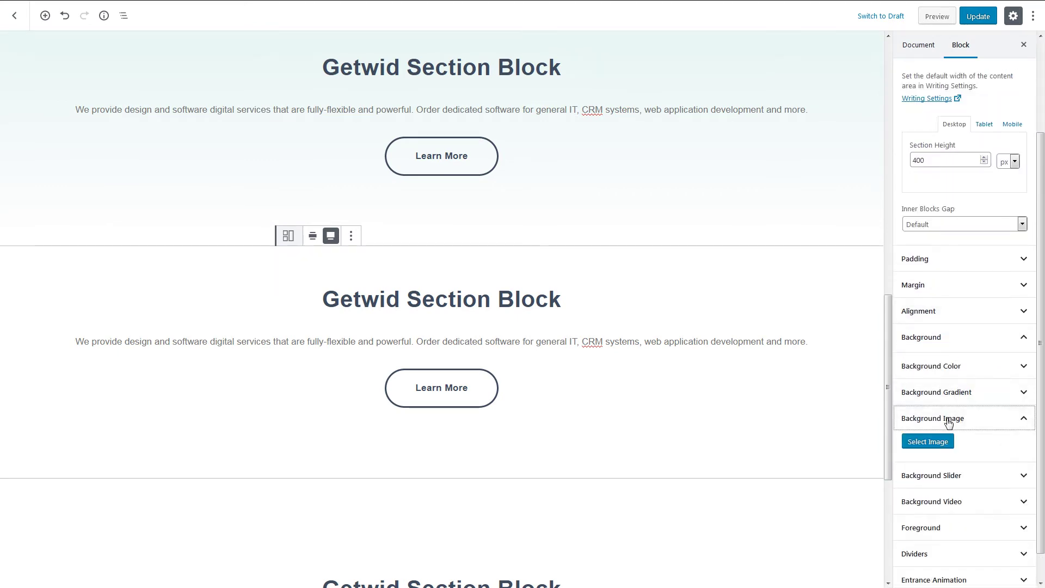
left_click(944, 443)
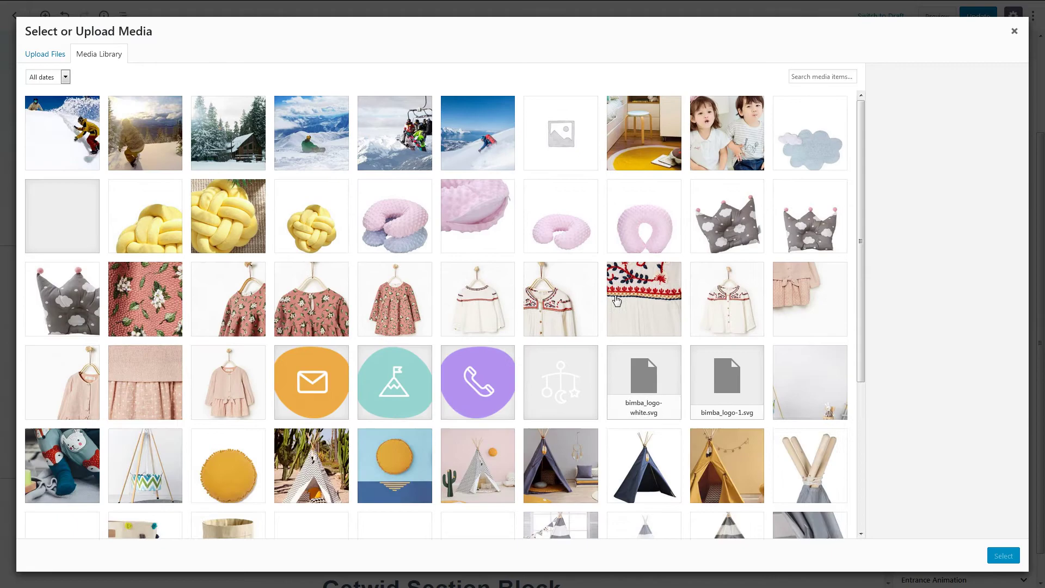
left_click(514, 166)
left_click(1010, 558)
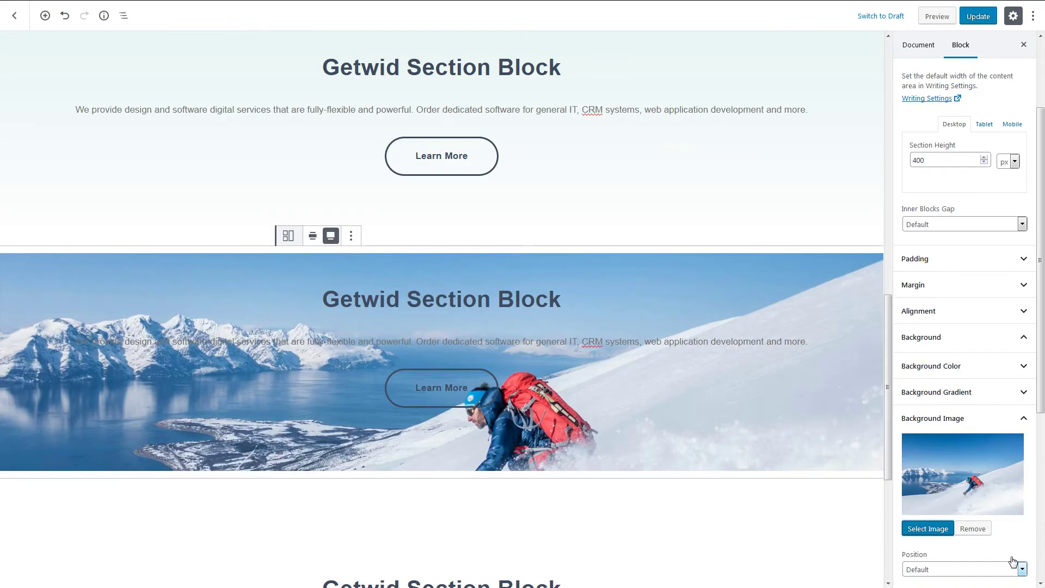
scroll(1012, 561, "down", 3)
scroll(989, 469, "down", 1)
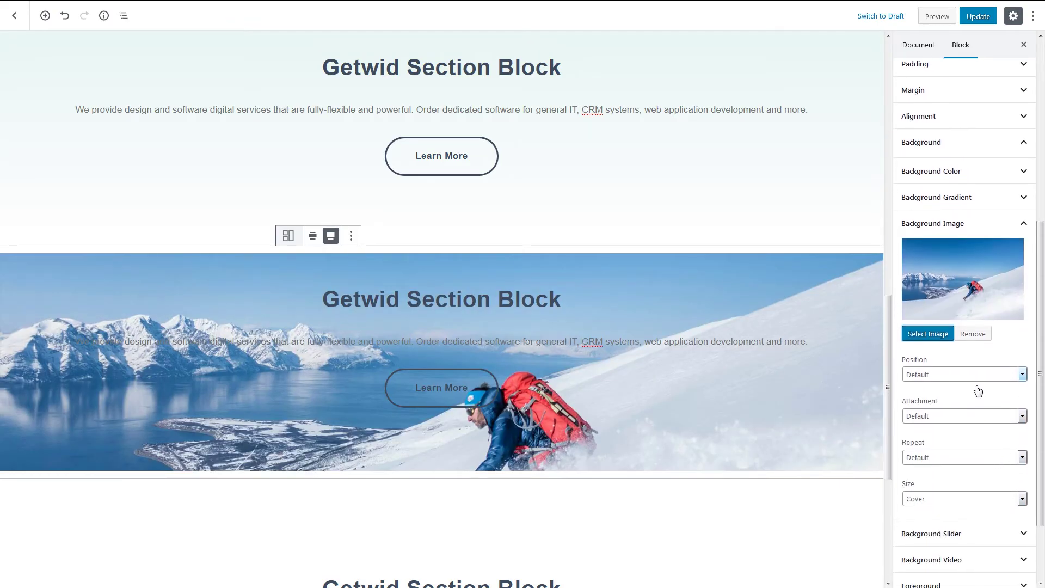
scroll(978, 391, "down", 1)
Step: Review the position, attachment, repeat and size options, keeping default position and Cover size
left_click(970, 350)
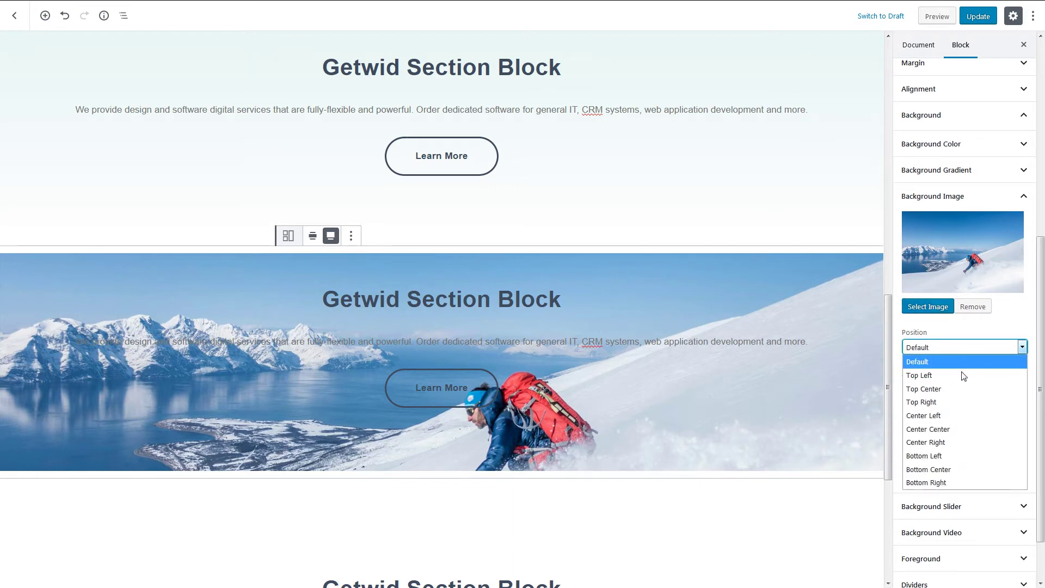
left_click(963, 378)
key("Down")
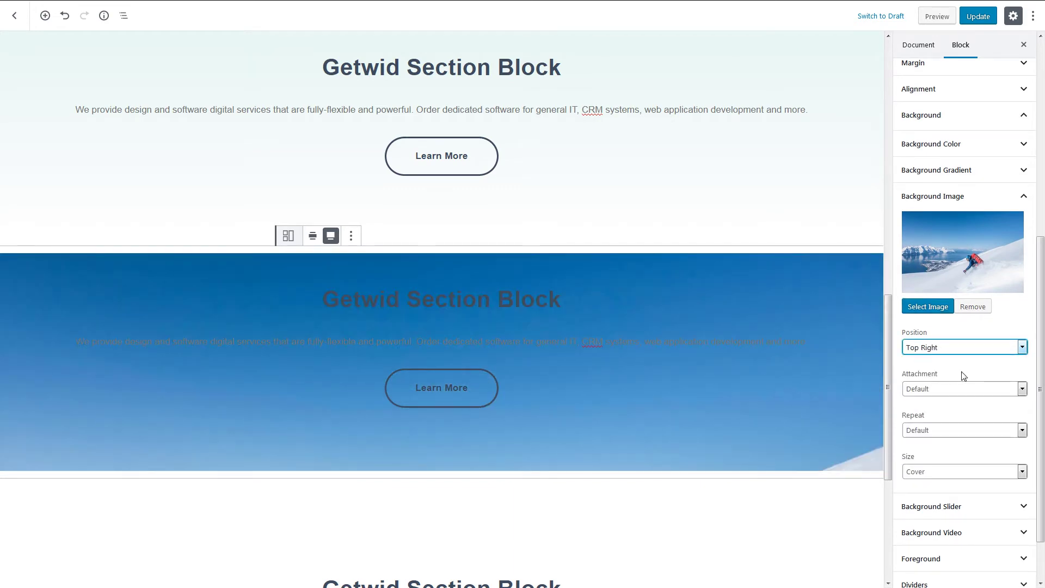
key("Down")
key("Down")
key("Down")
key("Down")
key("Down")
key("Down")
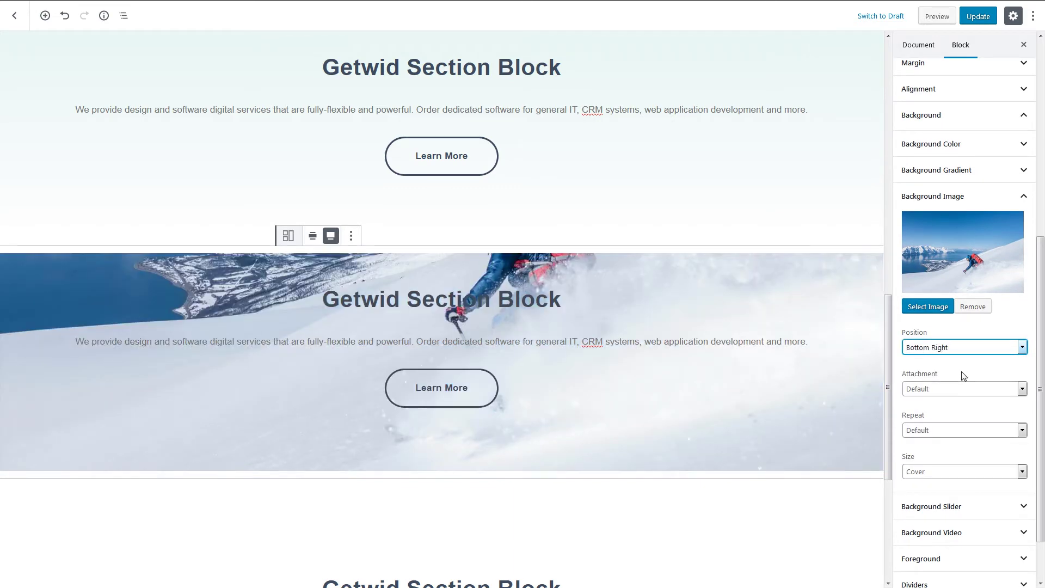
key("Up")
key("Up")
key("Up")
key("Up")
key("Up")
key("Up")
key("Up")
key("Up")
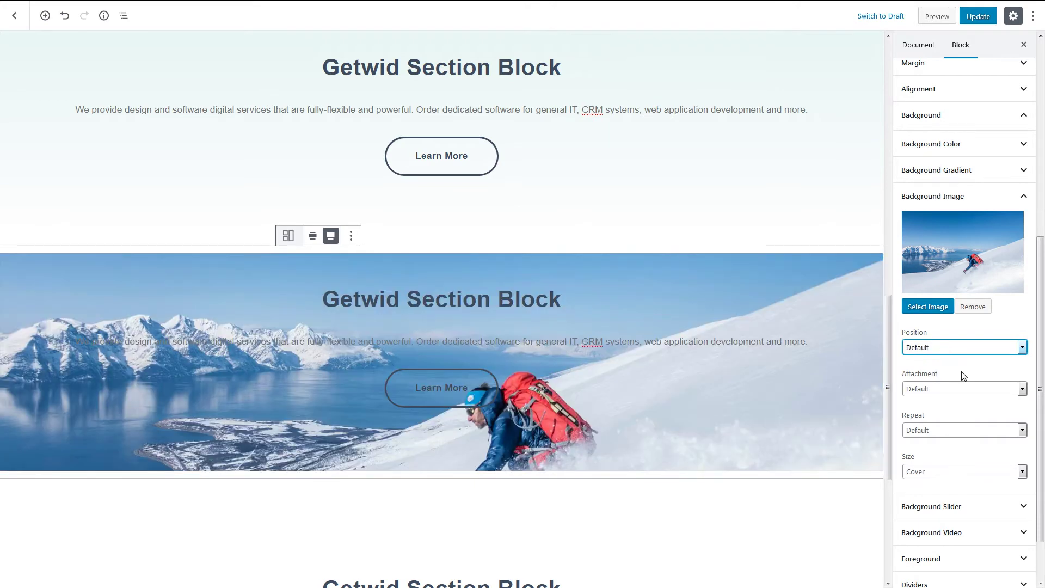
left_click(971, 390)
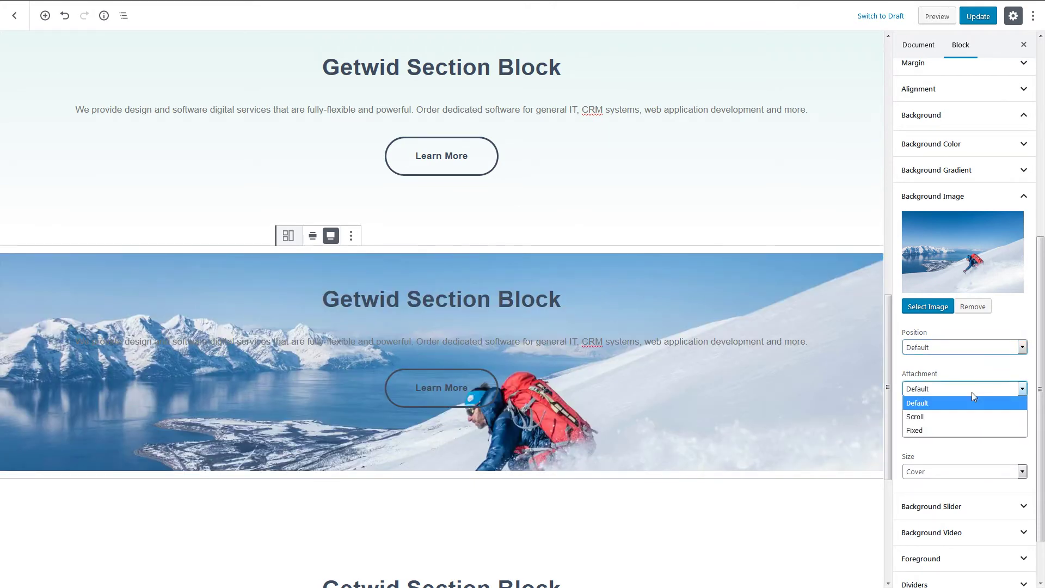
left_click(975, 455)
left_click(969, 430)
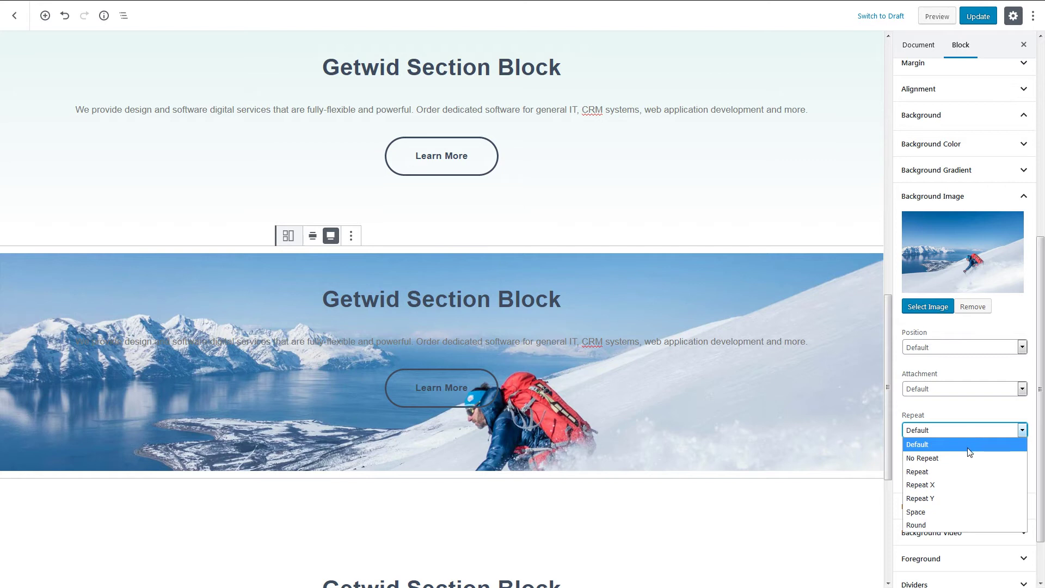
left_click(975, 430)
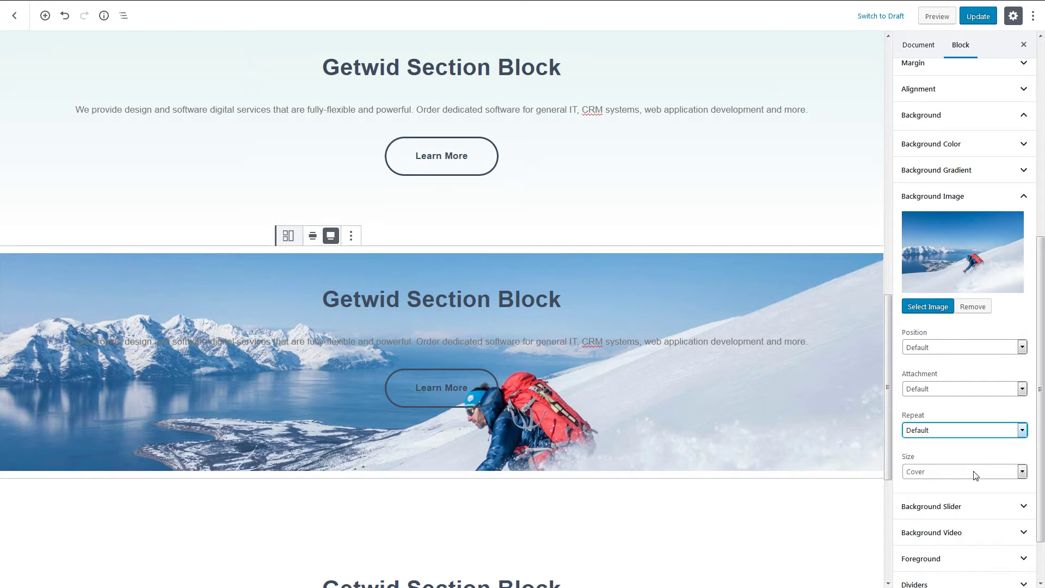
left_click(974, 472)
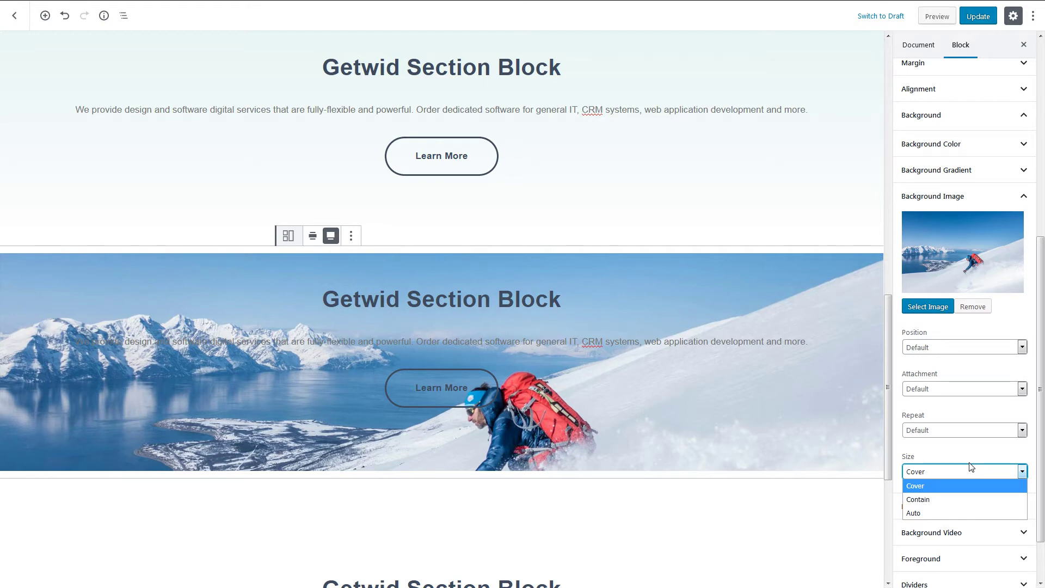
left_click(971, 464)
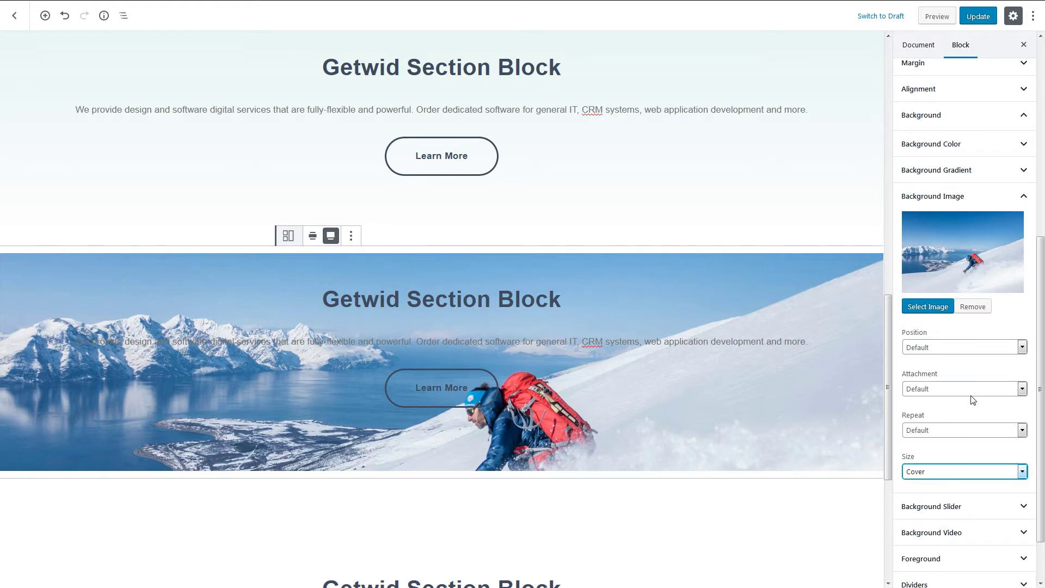
Step: Set the background attachment to Fixed, update the page and view it live
left_click(971, 390)
left_click(960, 427)
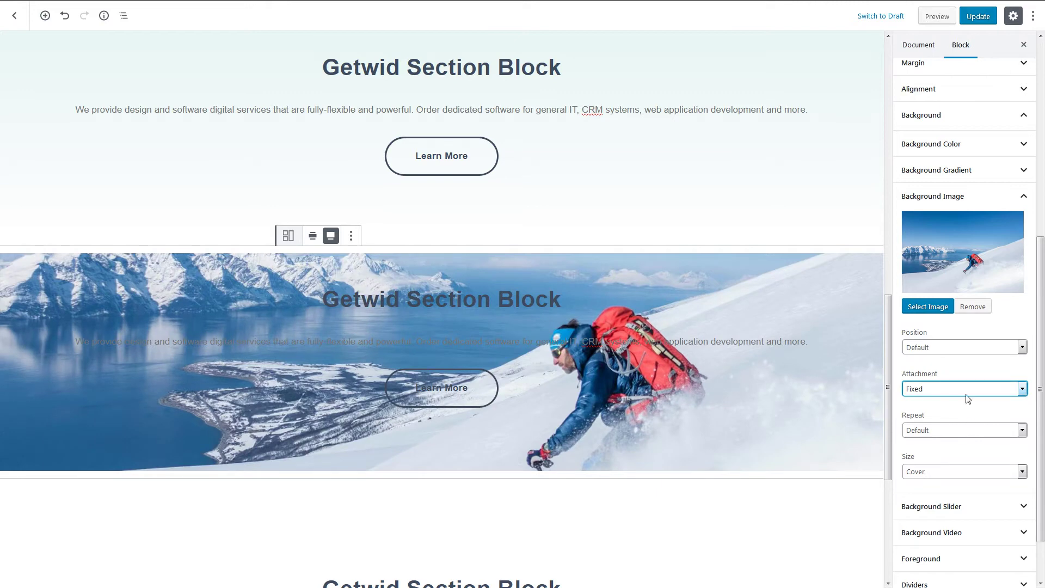
left_click(978, 18)
left_click(73, 47)
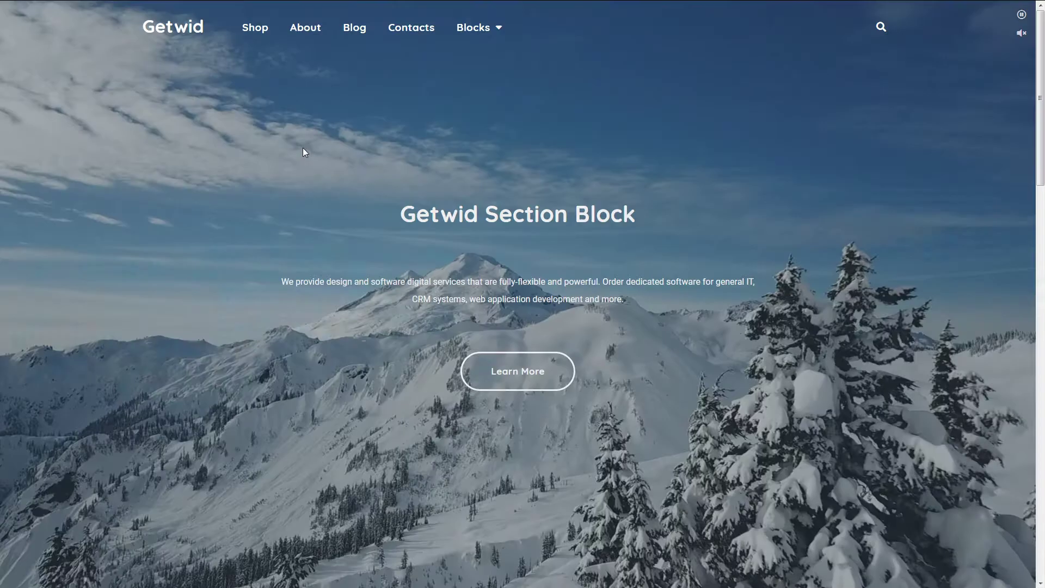
scroll(303, 149, "down", 3)
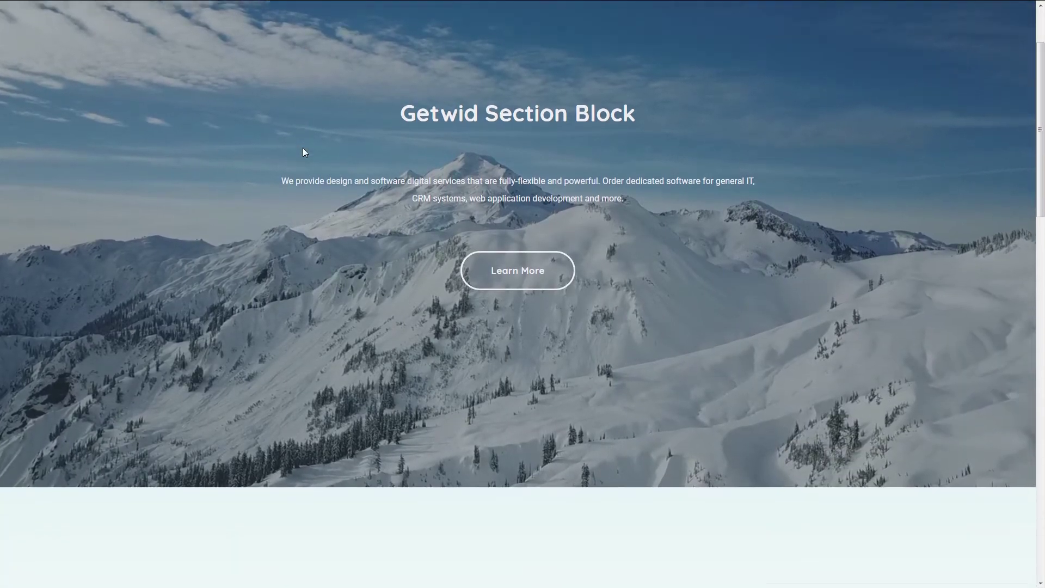
scroll(303, 152, "down", 2)
scroll(304, 152, "down", 1)
scroll(304, 151, "down", 1)
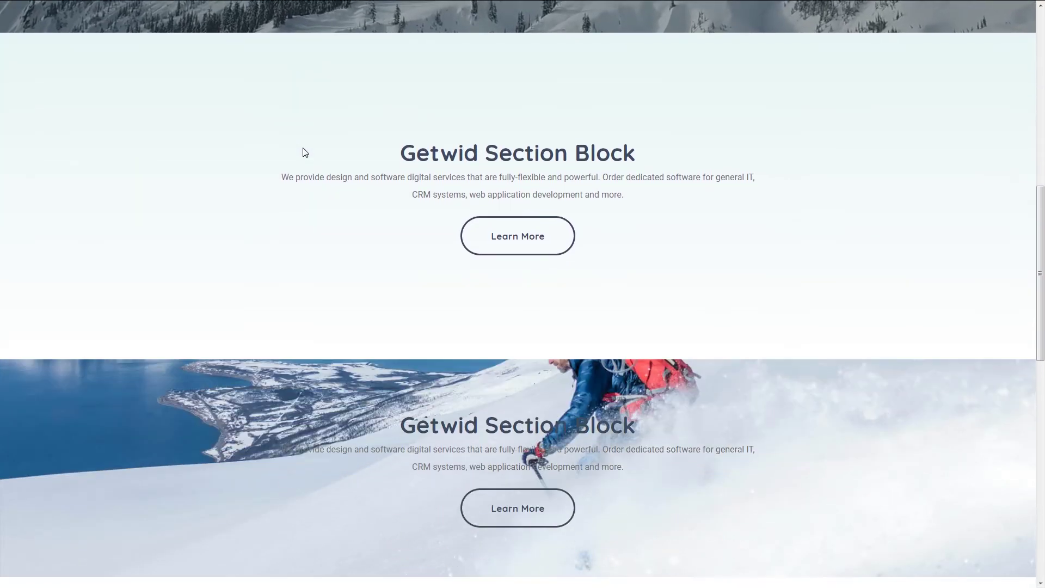
scroll(303, 152, "down", 1)
scroll(303, 151, "down", 1)
scroll(303, 152, "down", 1)
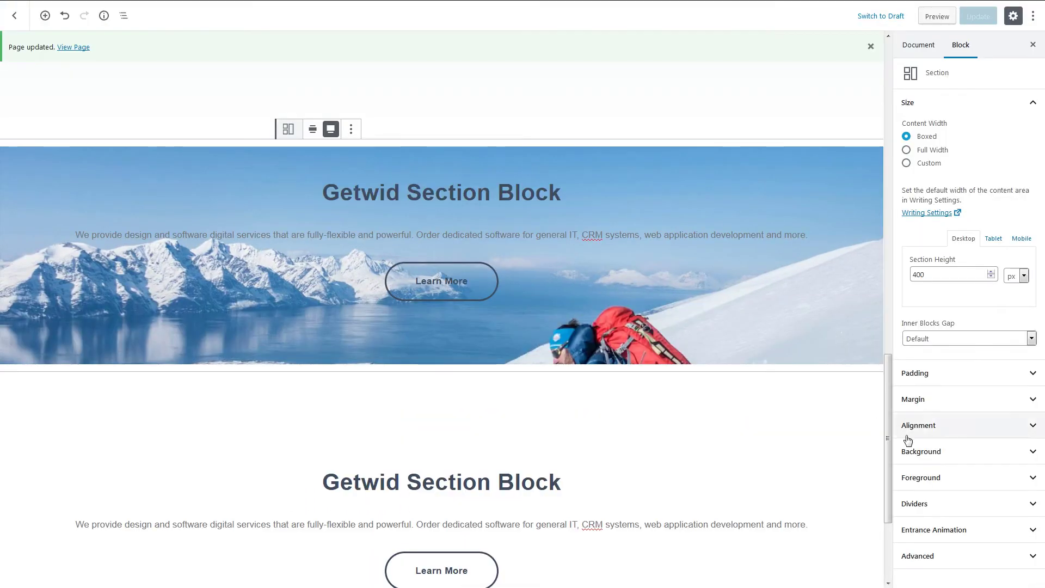
Step: Build a background slider from two ski photos in a new gallery, keeping 1000 duration and 5000 speed
left_click(915, 447)
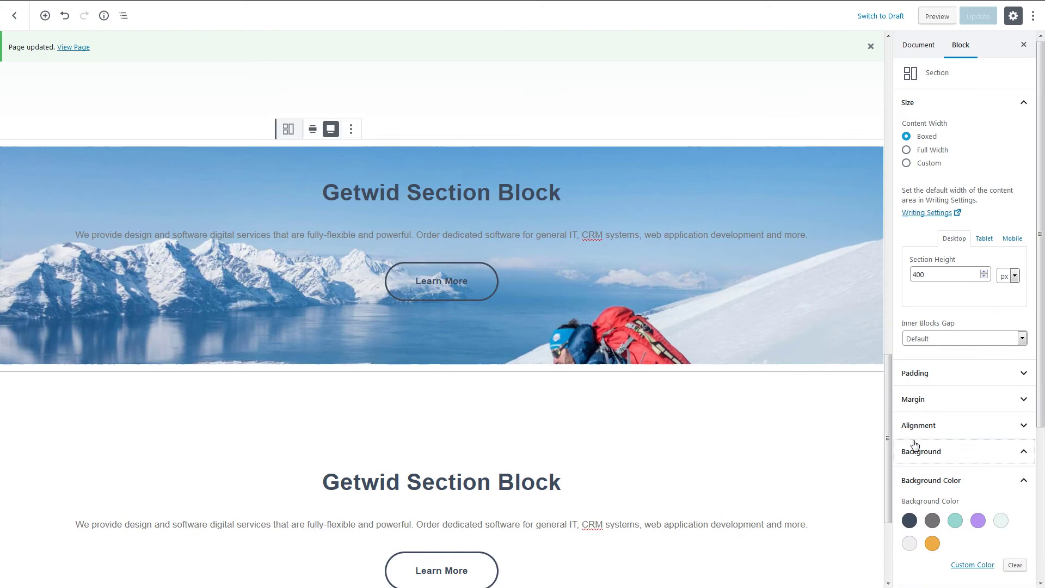
scroll(914, 445, "down", 3)
left_click(915, 441)
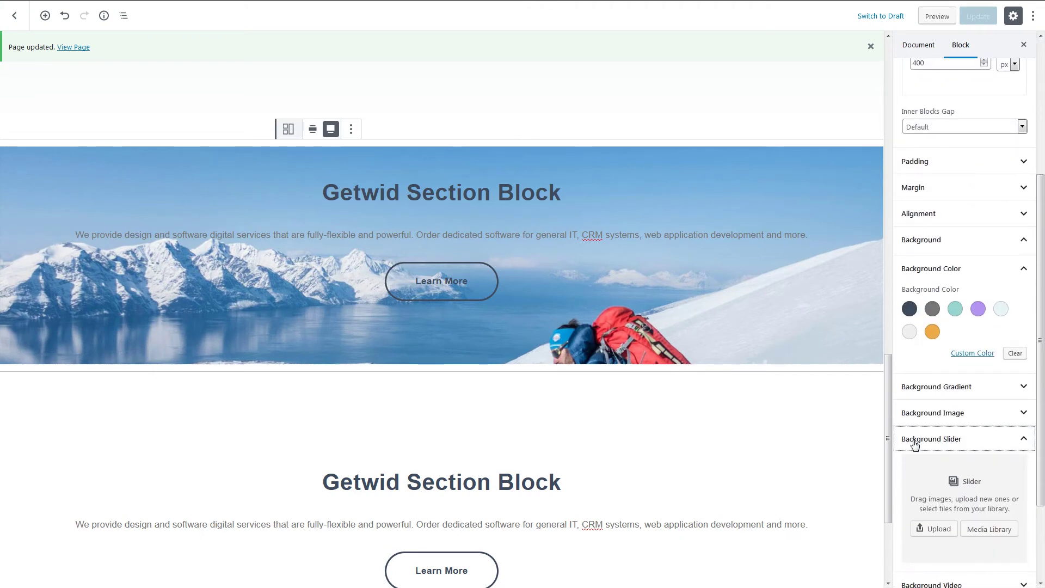
scroll(939, 457, "down", 2)
left_click(1001, 413)
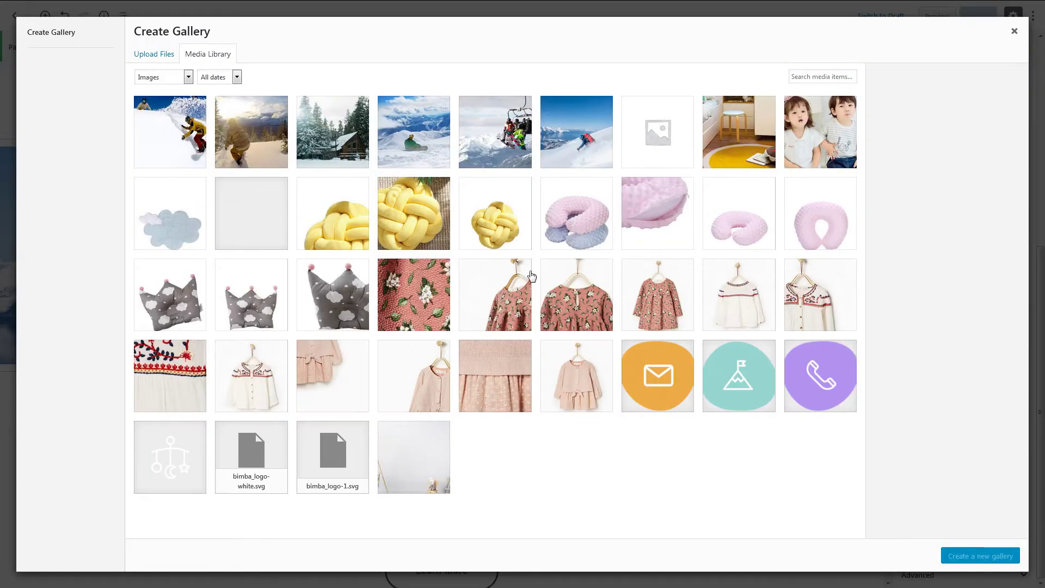
left_click(398, 154)
left_click(571, 151)
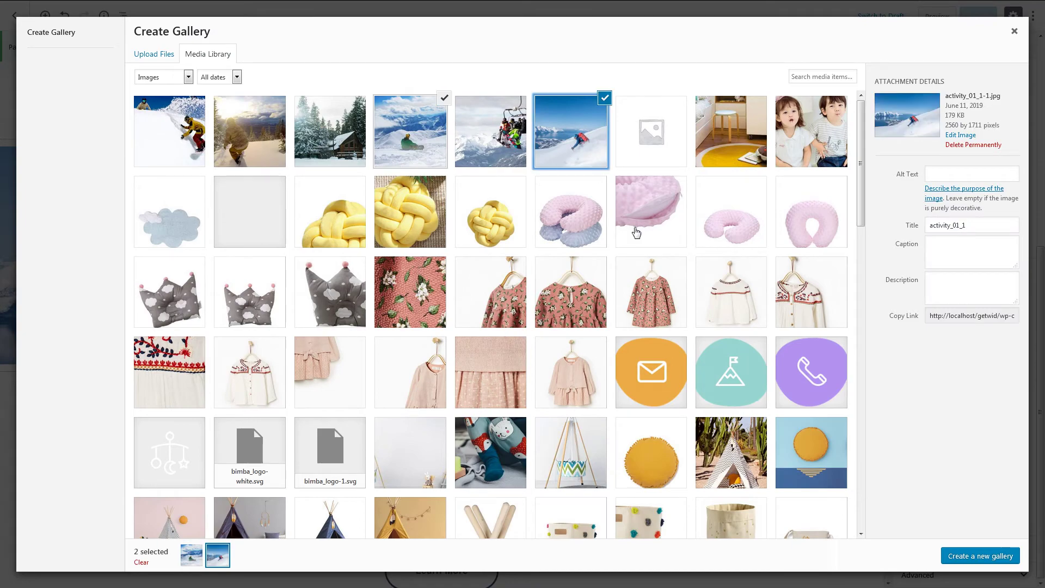
left_click(968, 556)
left_click(987, 557)
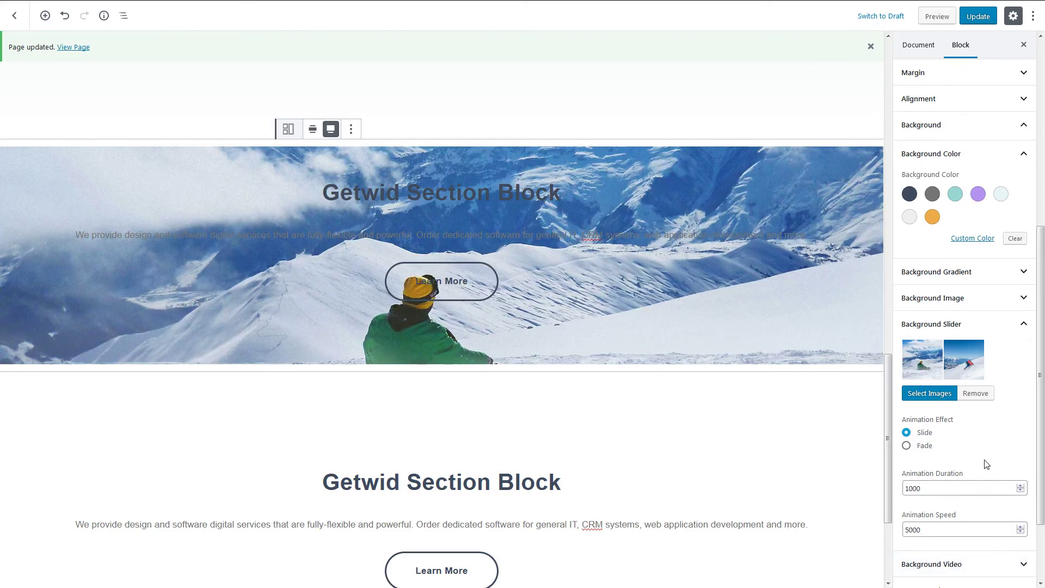
scroll(985, 464, "down", 1)
scroll(955, 408, "down", 1)
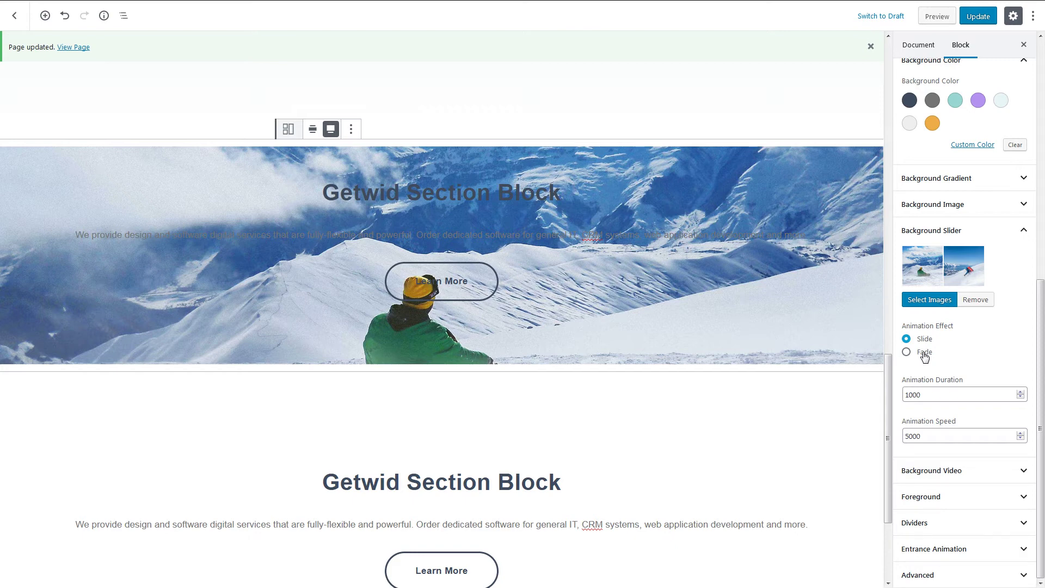
left_click(928, 392)
left_click(924, 436)
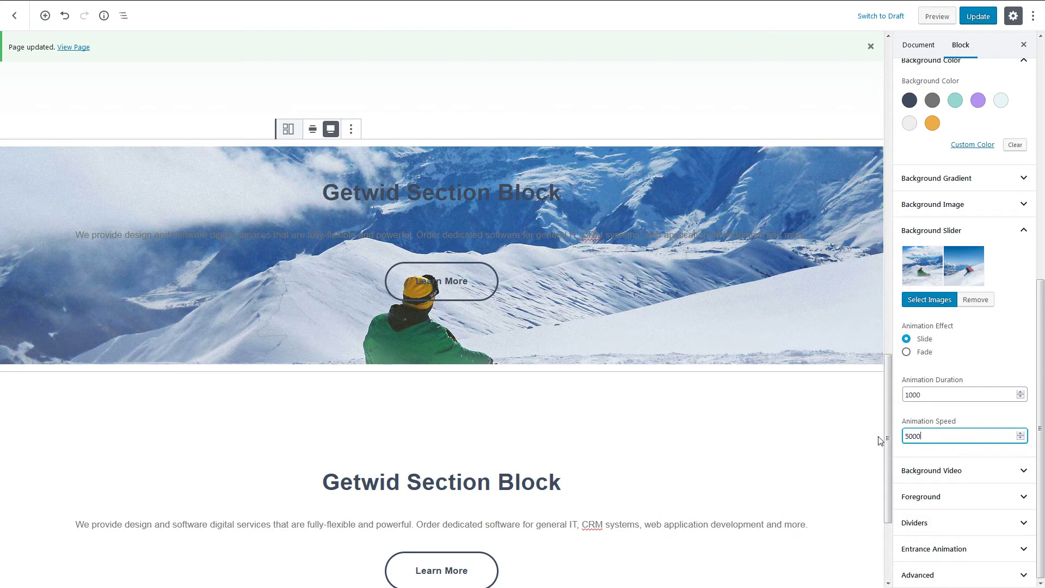
scroll(756, 436, "down", 5)
scroll(755, 436, "down", 5)
scroll(755, 436, "up", 3)
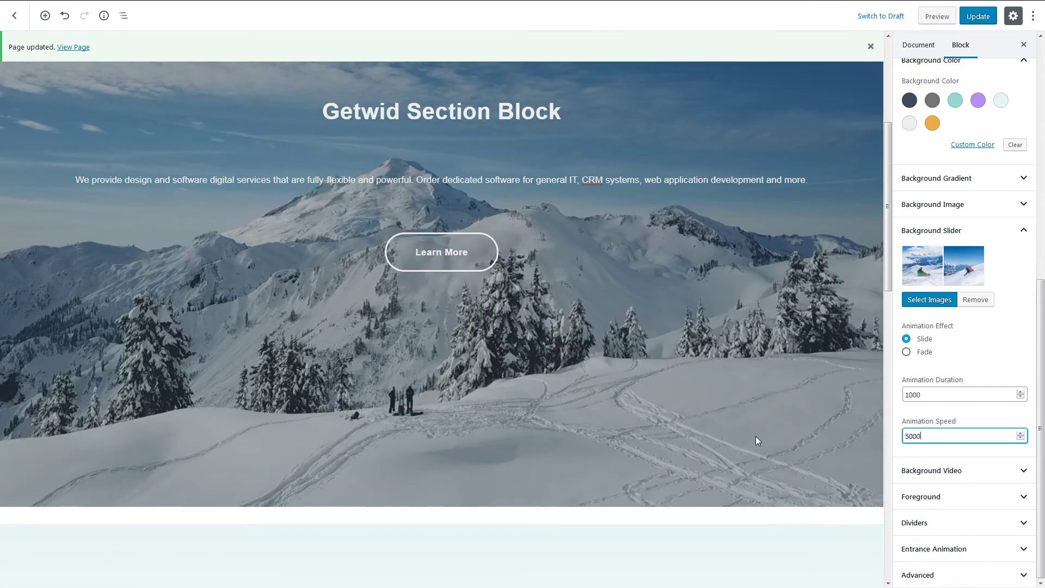
Step: Cycle the mountain video's Controls Position through the corner placements and leave the controls hidden
left_click(756, 437)
scroll(756, 441, "up", 1)
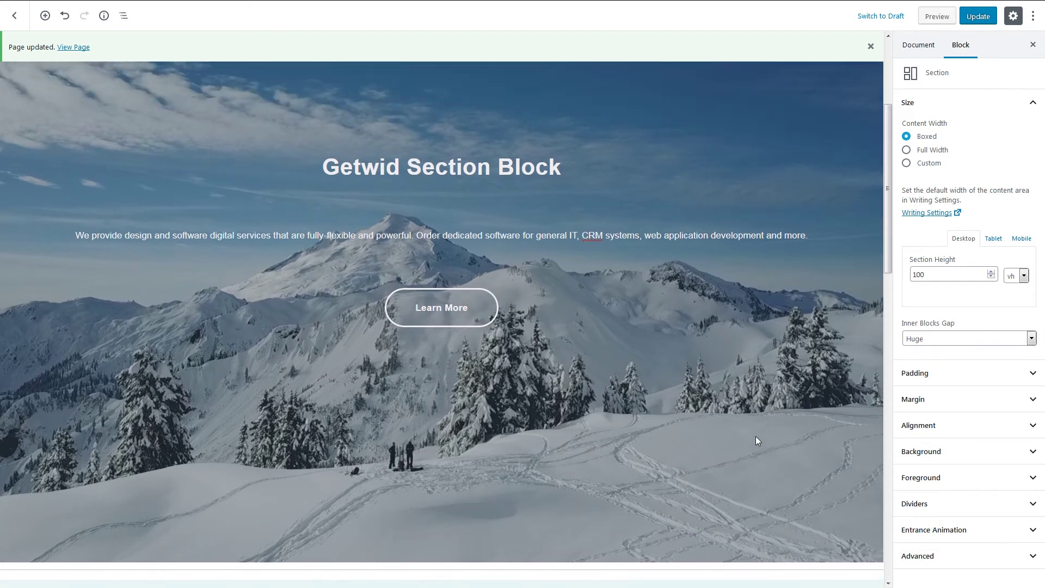
left_click(906, 450)
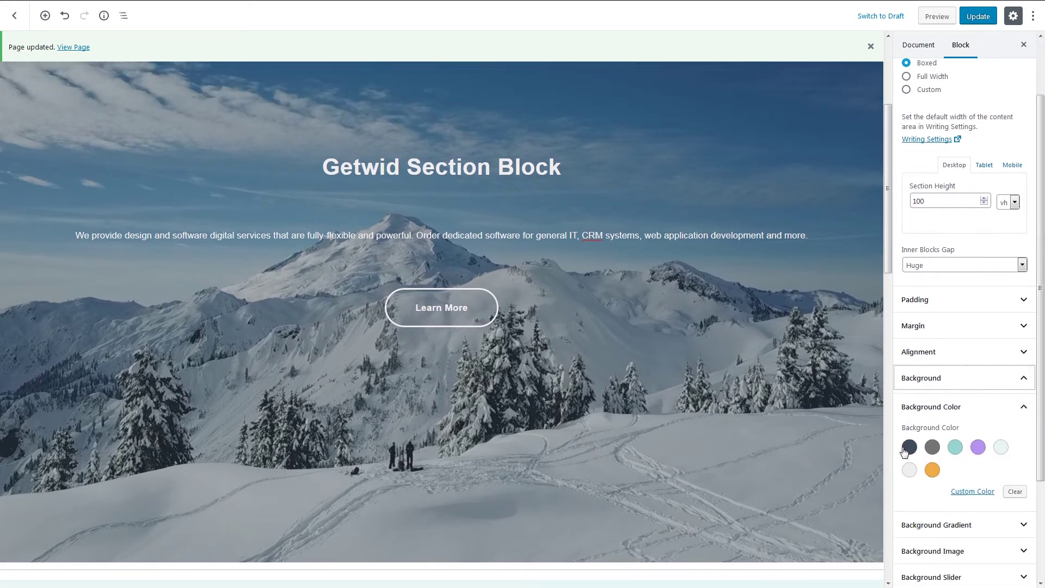
left_click(915, 473)
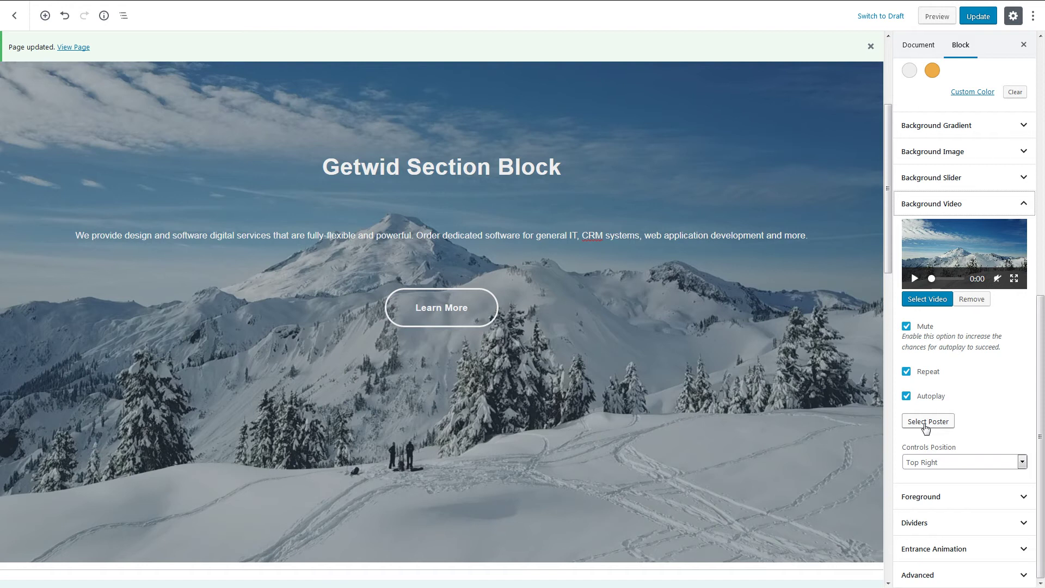
left_click(941, 463)
left_click(931, 530)
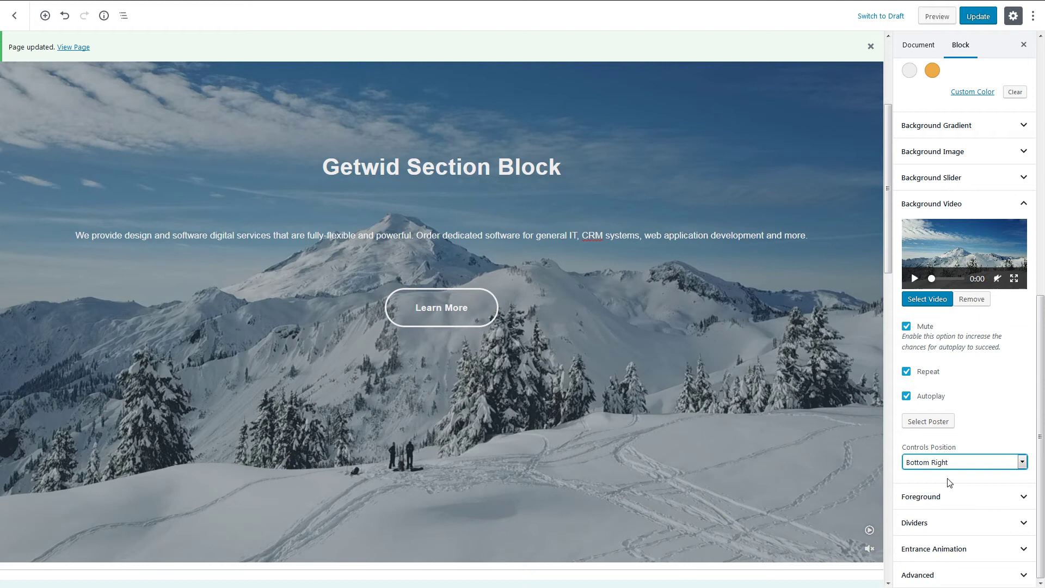
key("Up")
key("Up")
key("Up")
key("Down")
key("Down")
key("Down")
key("Up")
key("Up")
key("Up")
key("Up")
key("Up")
key("Up")
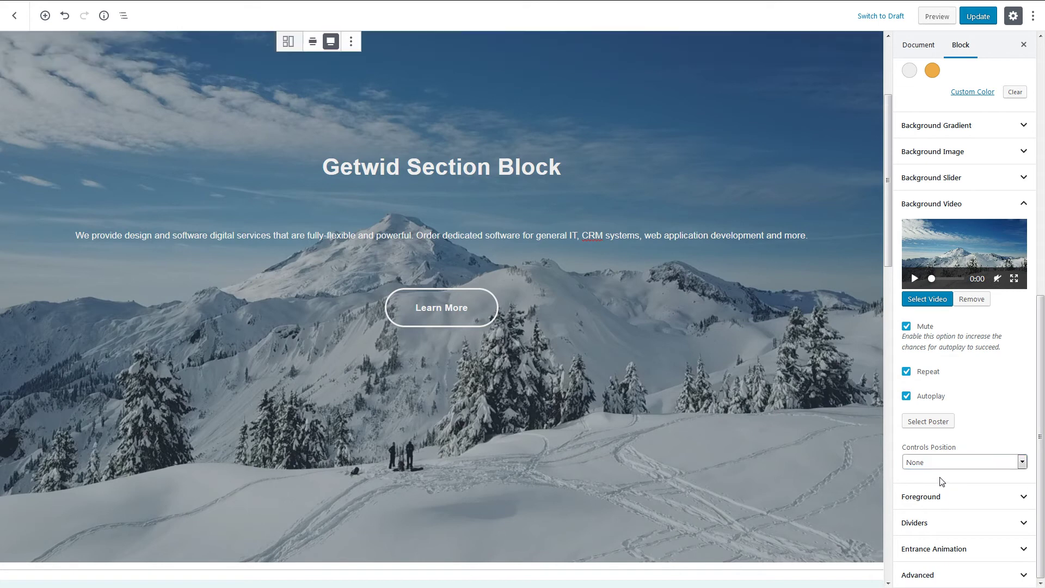
scroll(825, 480, "down", 3)
scroll(825, 482, "down", 4)
scroll(826, 480, "down", 7)
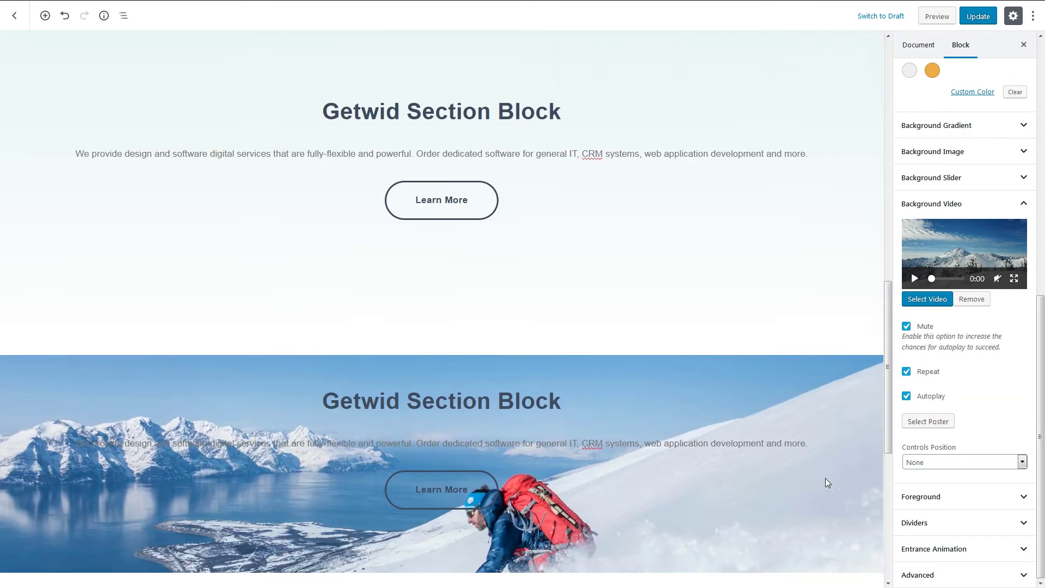
scroll(823, 466, "down", 3)
Step: Clear the ski section's slider images and try a grey and a white image as a new slider gallery
left_click(822, 453)
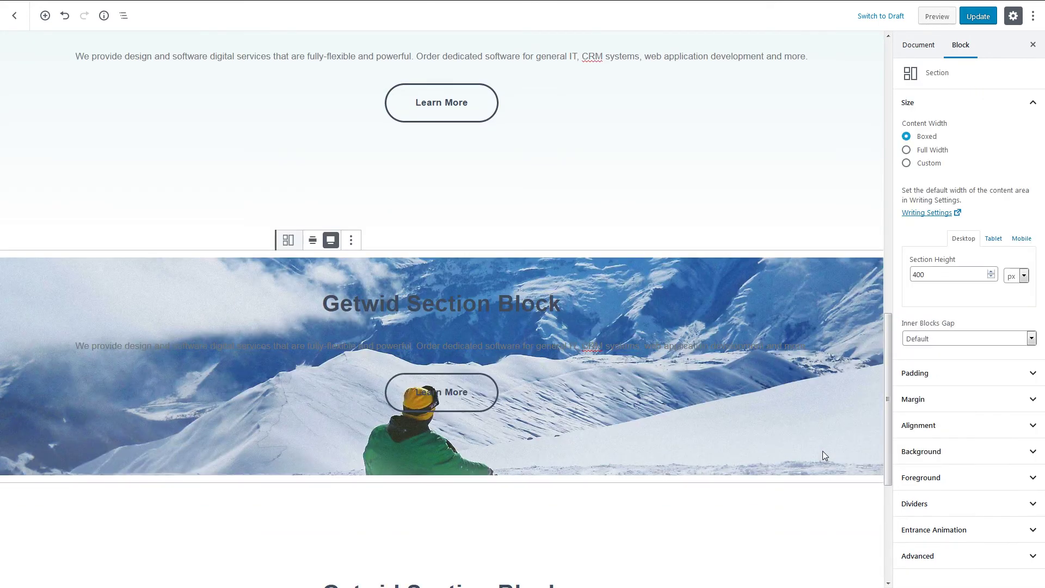
left_click(922, 451)
left_click(922, 452)
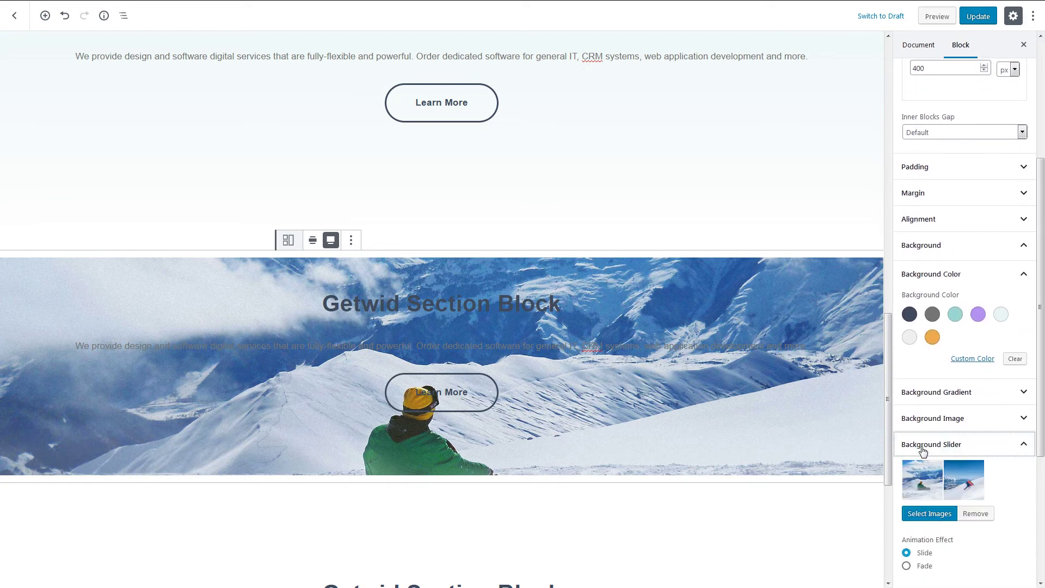
scroll(966, 491, "down", 3)
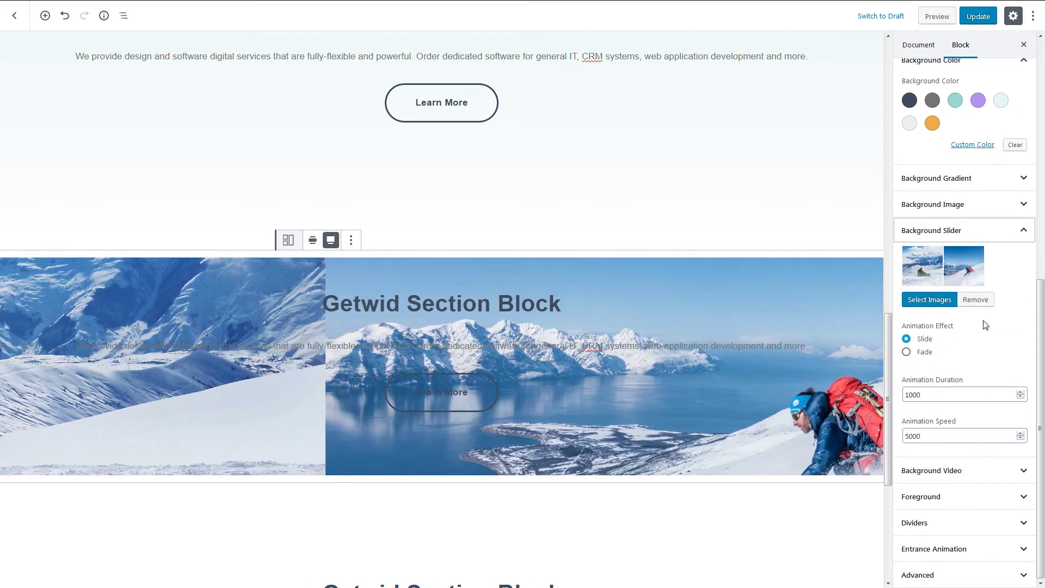
left_click(975, 300)
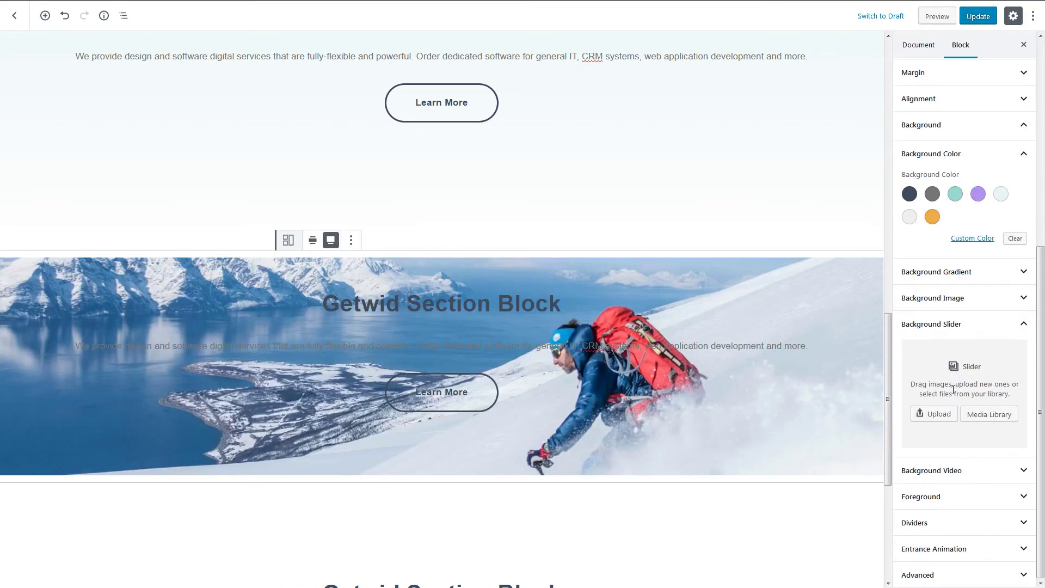
left_click(979, 415)
scroll(541, 411, "down", 3)
scroll(541, 411, "down", 2)
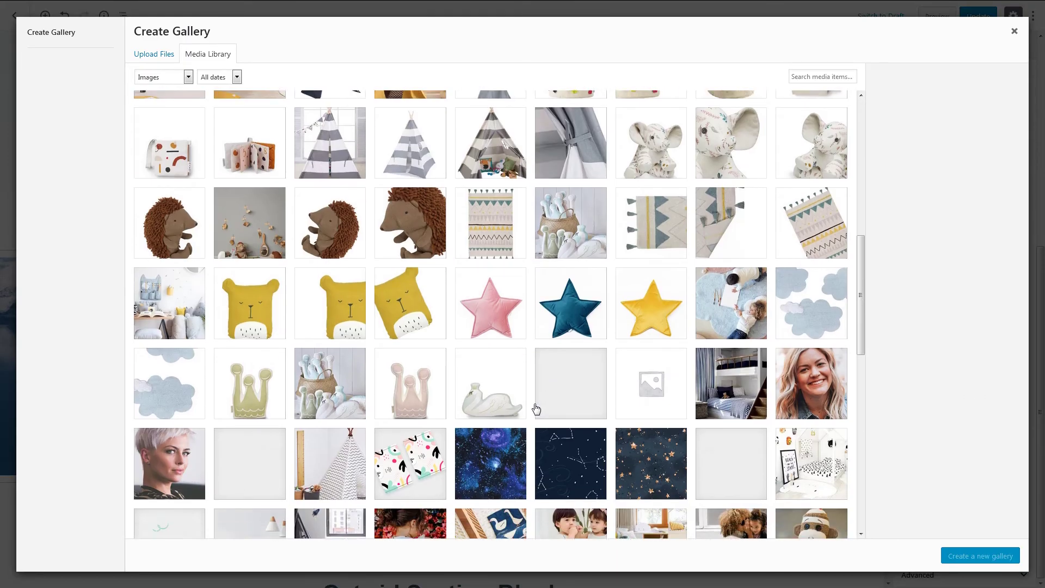
scroll(539, 410, "down", 2)
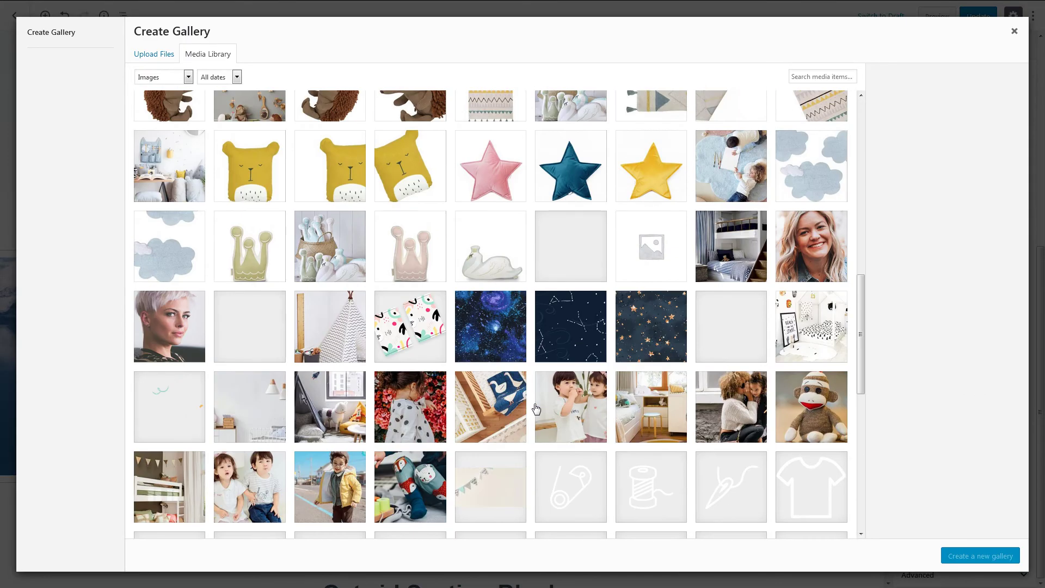
left_click(579, 261)
left_click(176, 417)
left_click(979, 556)
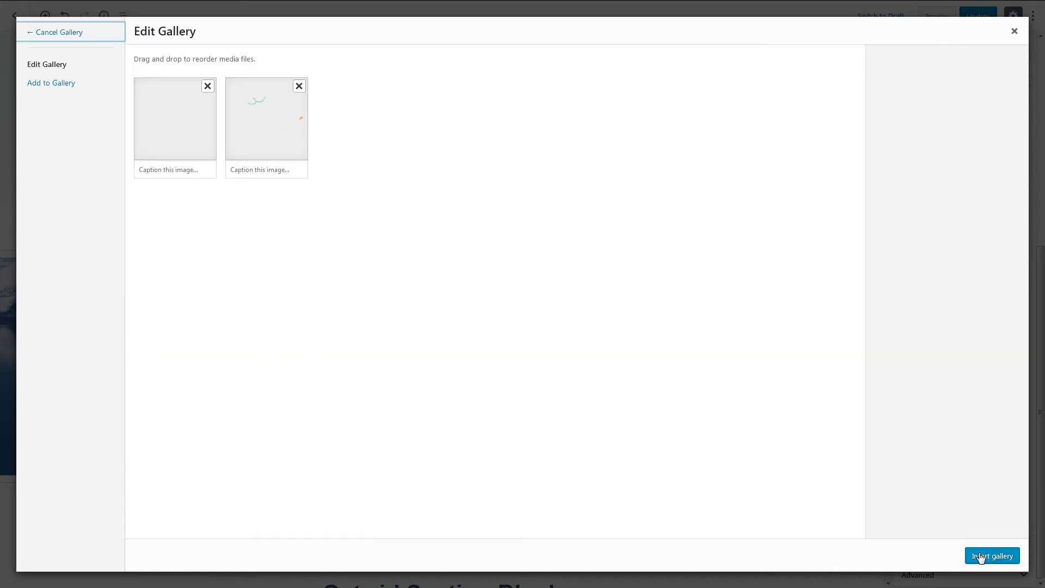
left_click(981, 556)
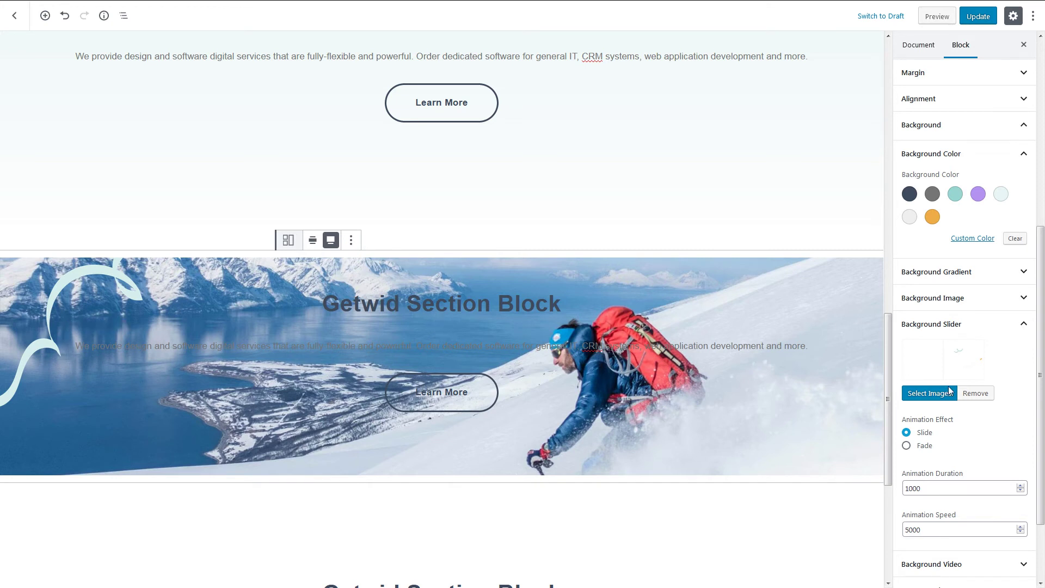
Step: Remove the slider images again so the static photo shows, then collapse the Background panels
left_click(980, 396)
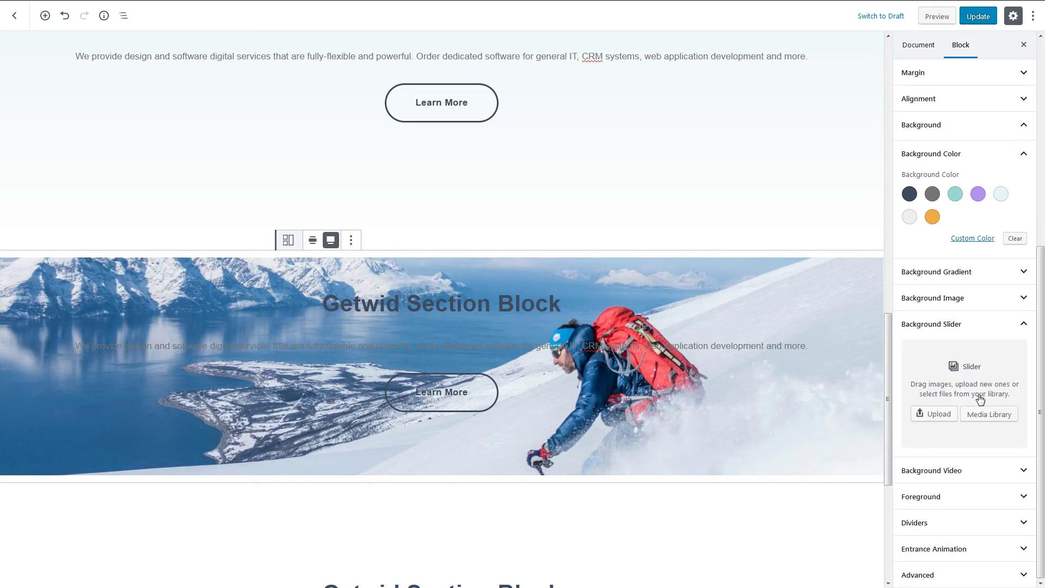
left_click(984, 325)
left_click(980, 281)
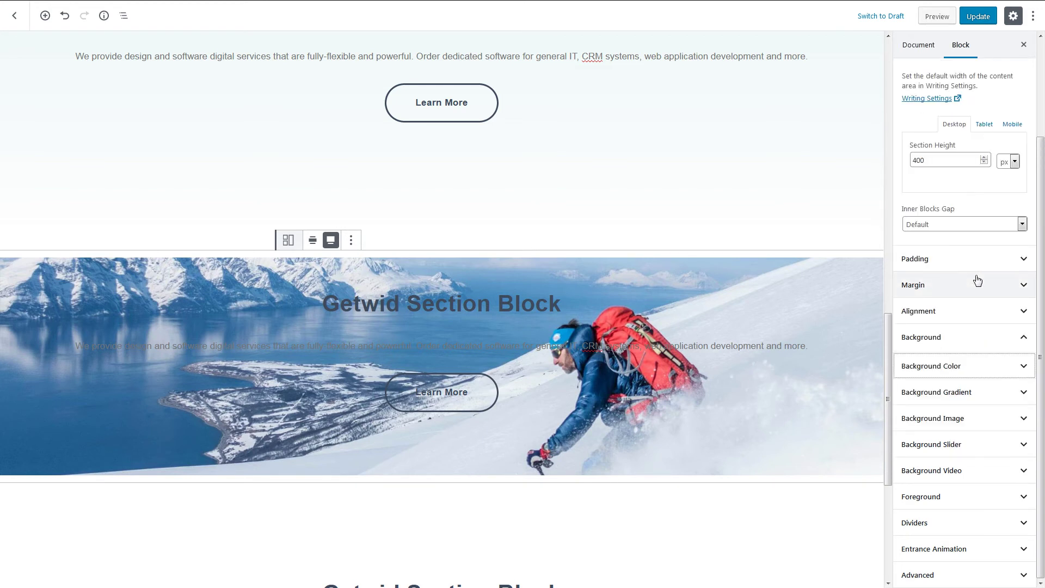
left_click(962, 342)
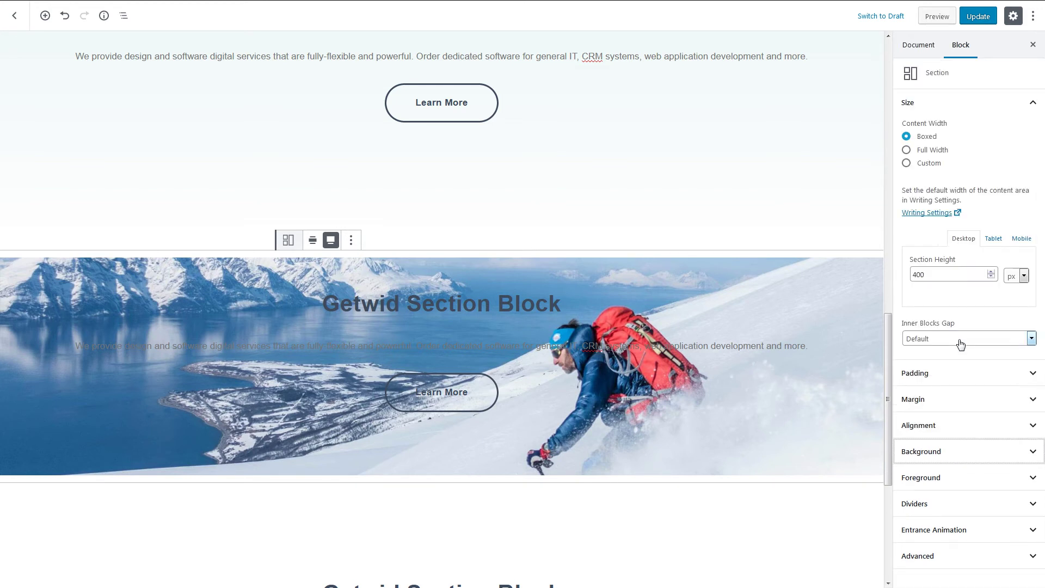
Step: Try a teal Foreground Color tint on the skier section, then clear it
left_click(971, 479)
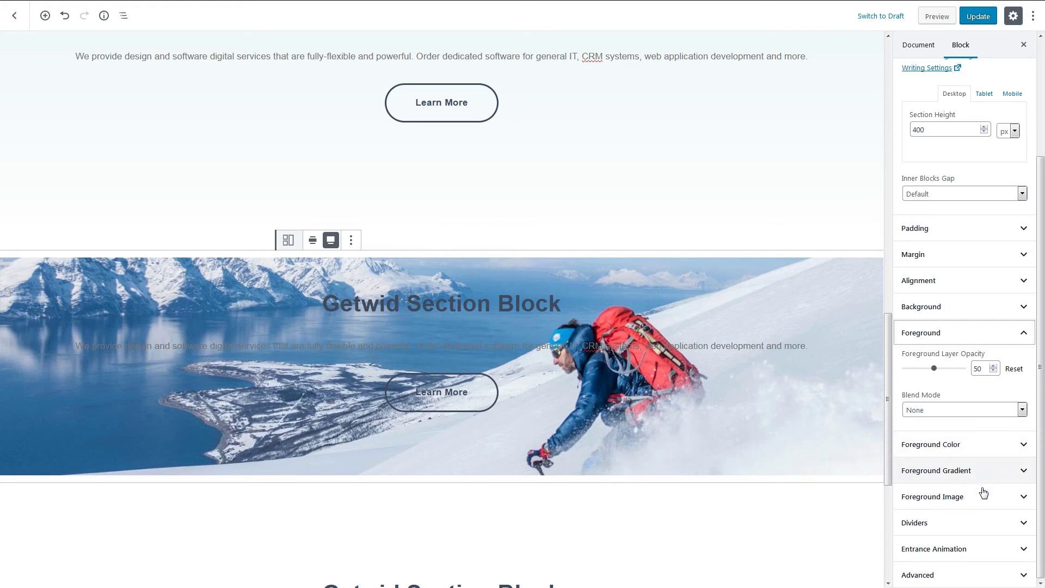
left_click(985, 457)
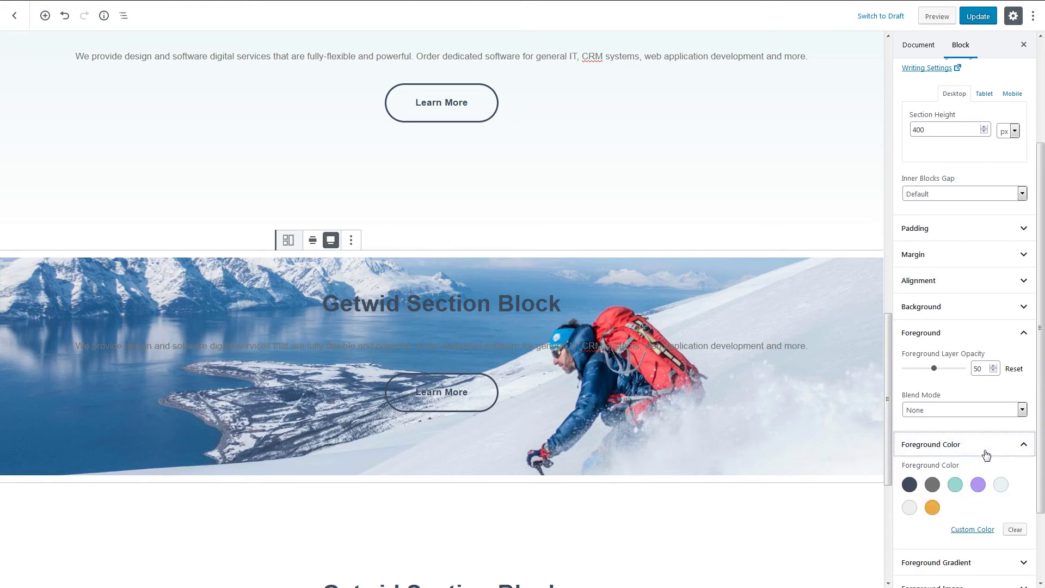
left_click(956, 485)
left_click(1015, 529)
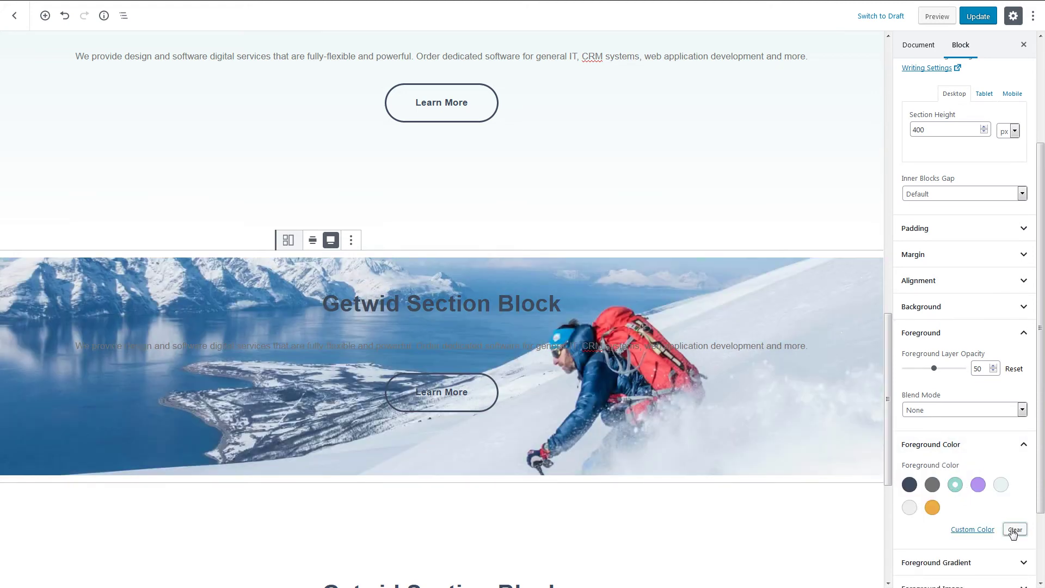
left_click(1002, 464)
scroll(1003, 474, "down", 1)
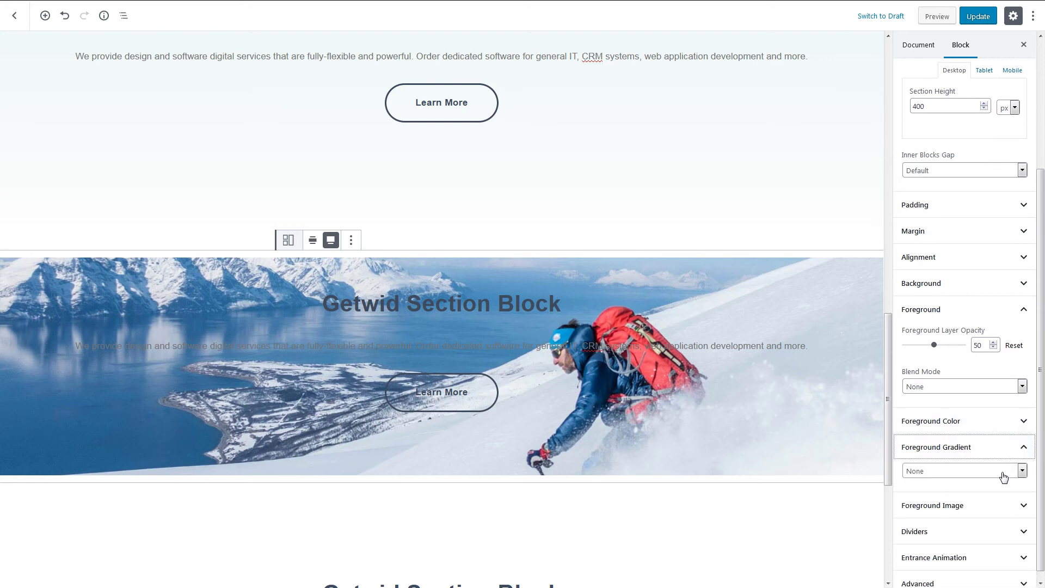
Step: Try a linear purple-to-teal Foreground Gradient, then clear both gradient colours
left_click(1002, 464)
left_click(998, 488)
scroll(998, 490, "down", 2)
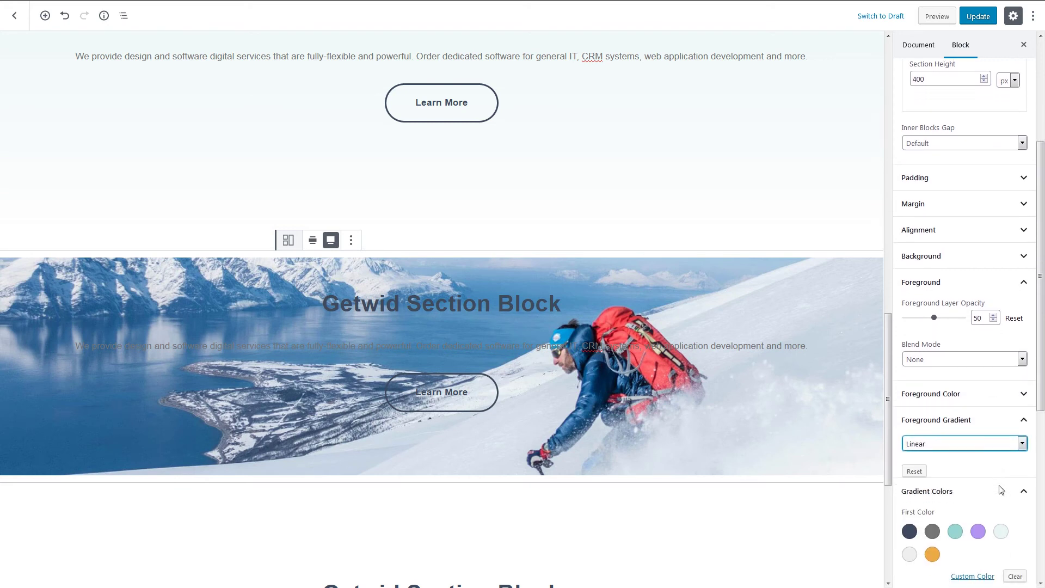
left_click(980, 495)
scroll(983, 491, "down", 3)
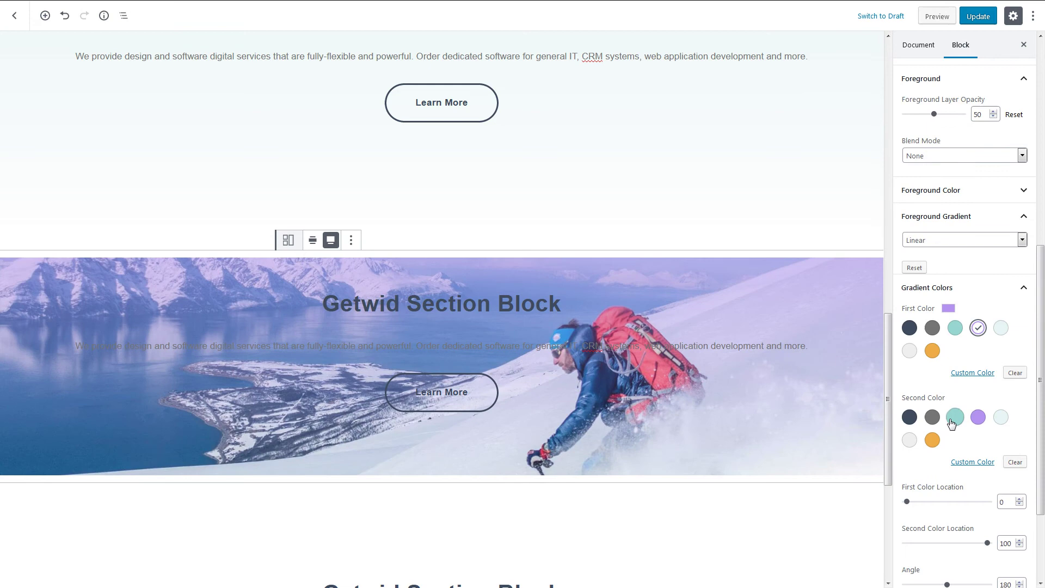
left_click(955, 417)
scroll(952, 421, "down", 1)
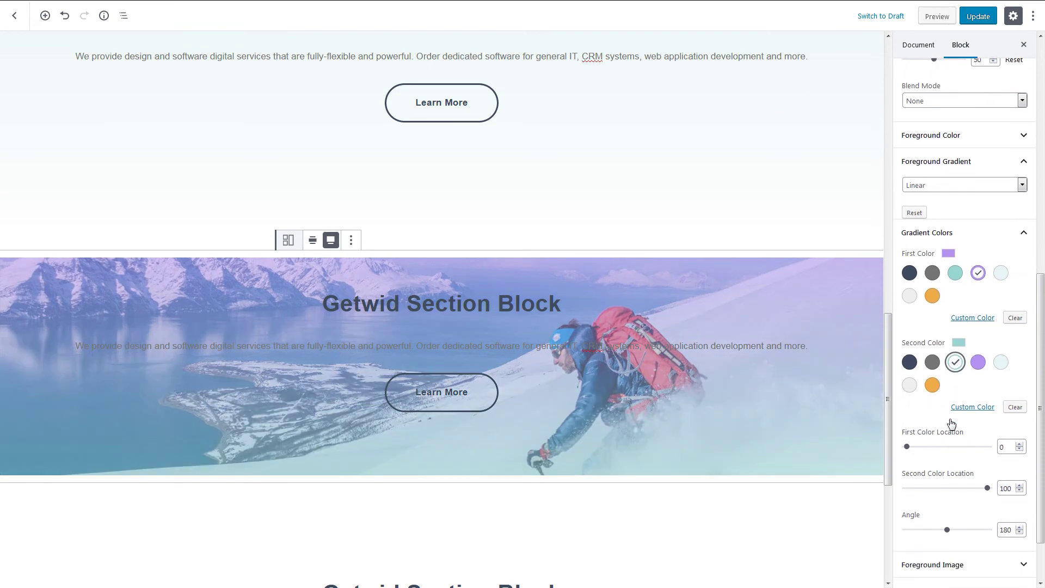
left_click(1015, 407)
left_click(1015, 318)
left_click(1019, 275)
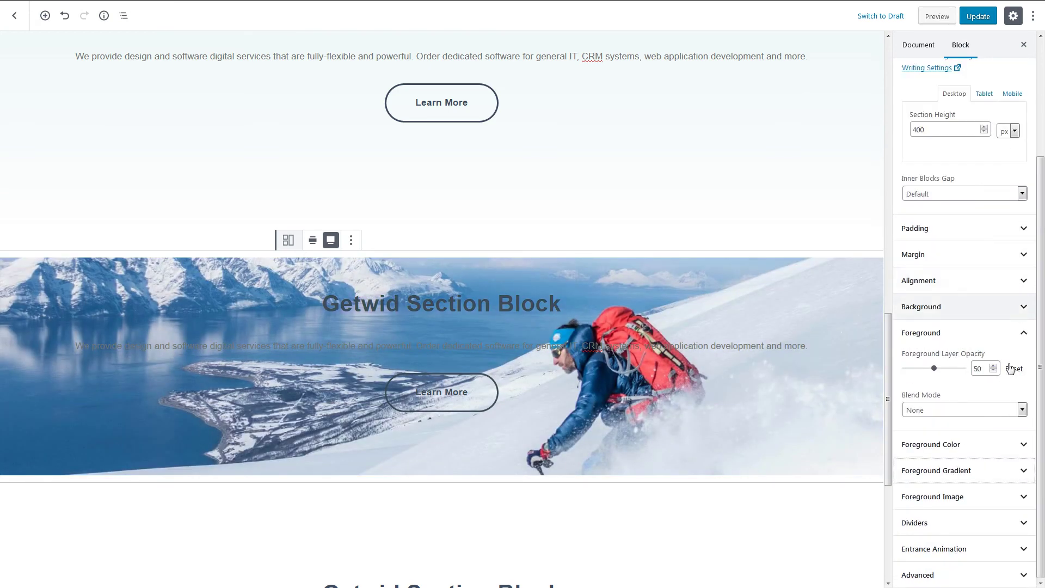
Step: Set the constellation image as the foreground, repeating, sized to Contain
left_click(996, 496)
left_click(944, 492)
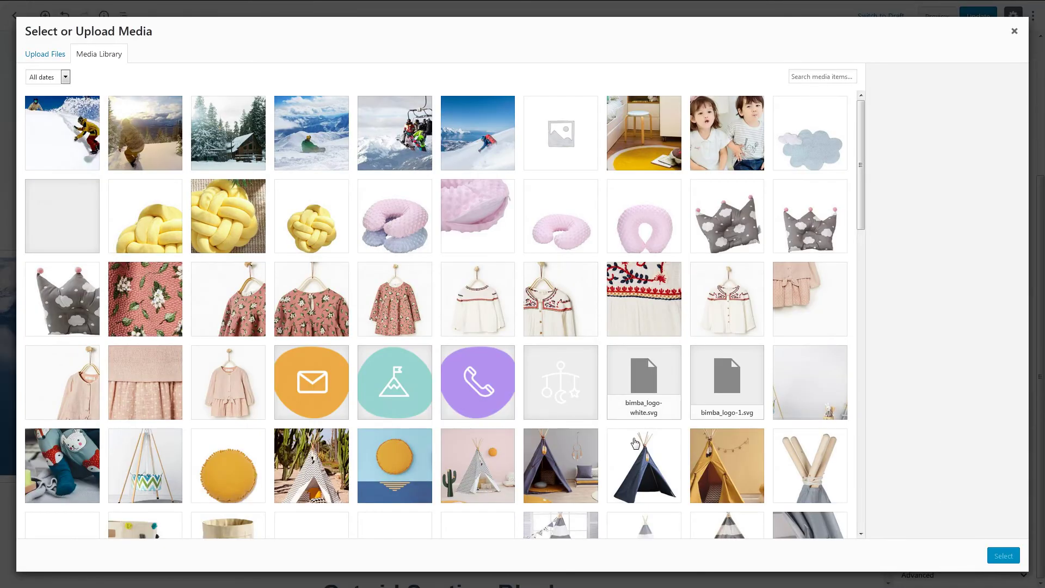
scroll(632, 441, "down", 5)
left_click(510, 466)
left_click(1003, 555)
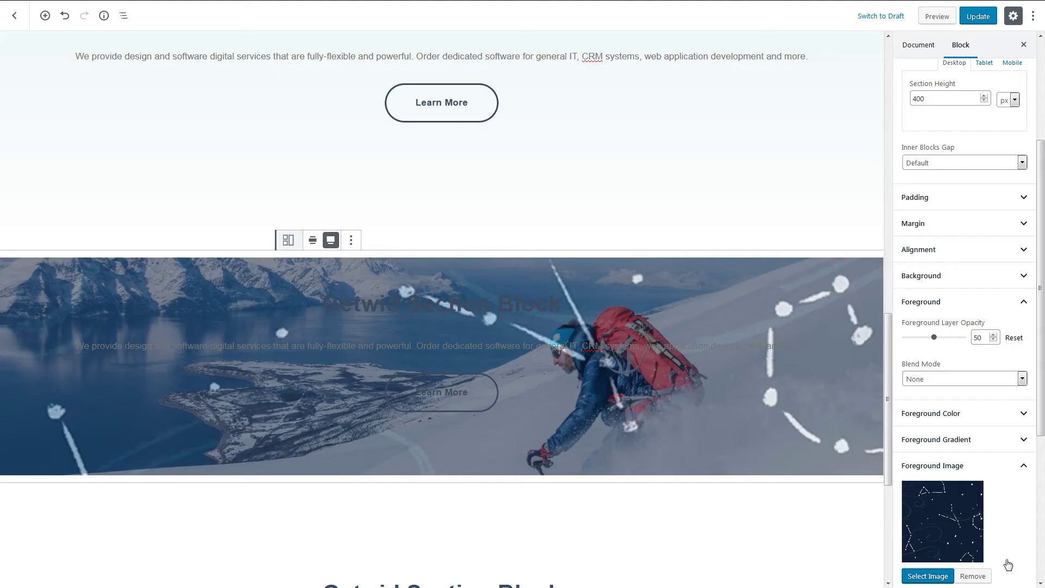
scroll(1008, 564, "down", 1)
scroll(1008, 564, "down", 4)
scroll(1008, 564, "down", 1)
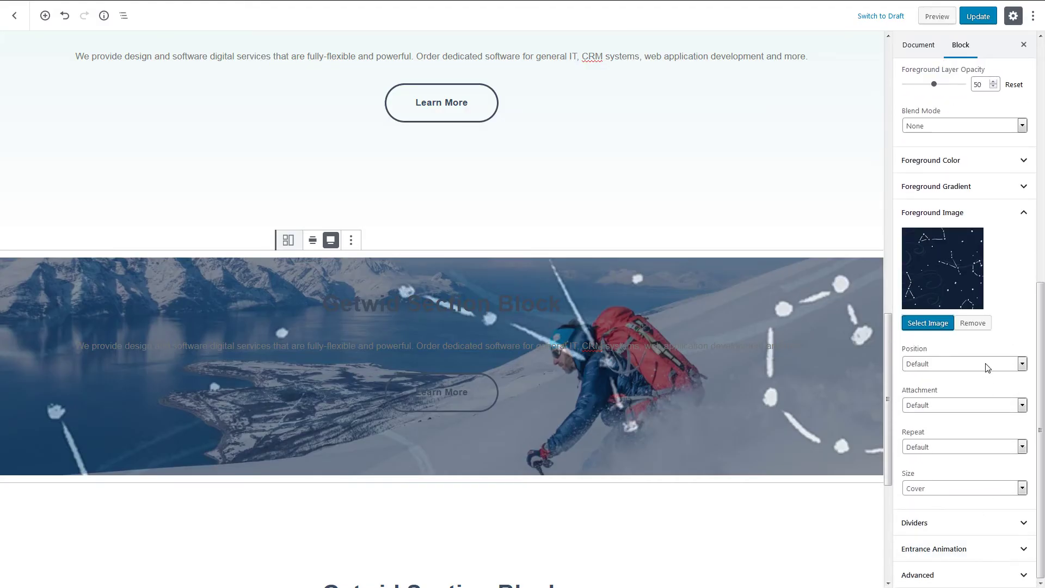
left_click(979, 452)
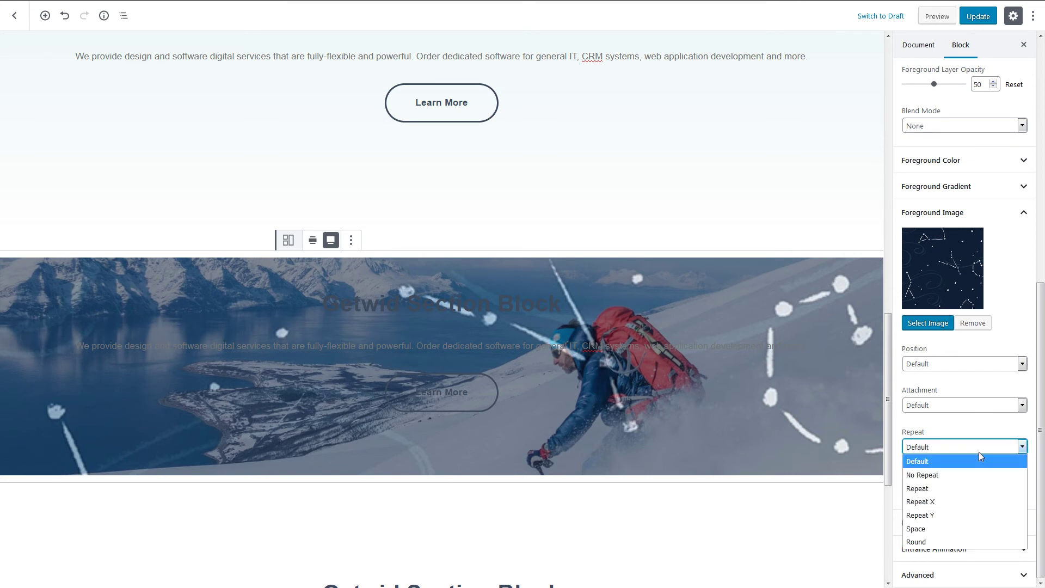
left_click(974, 488)
left_click(974, 513)
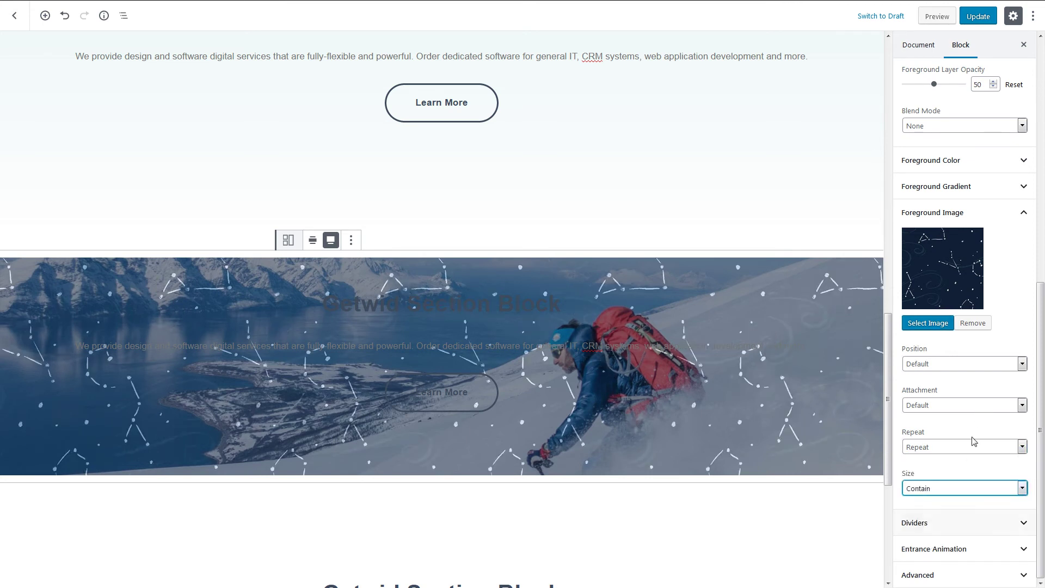
left_click(980, 215)
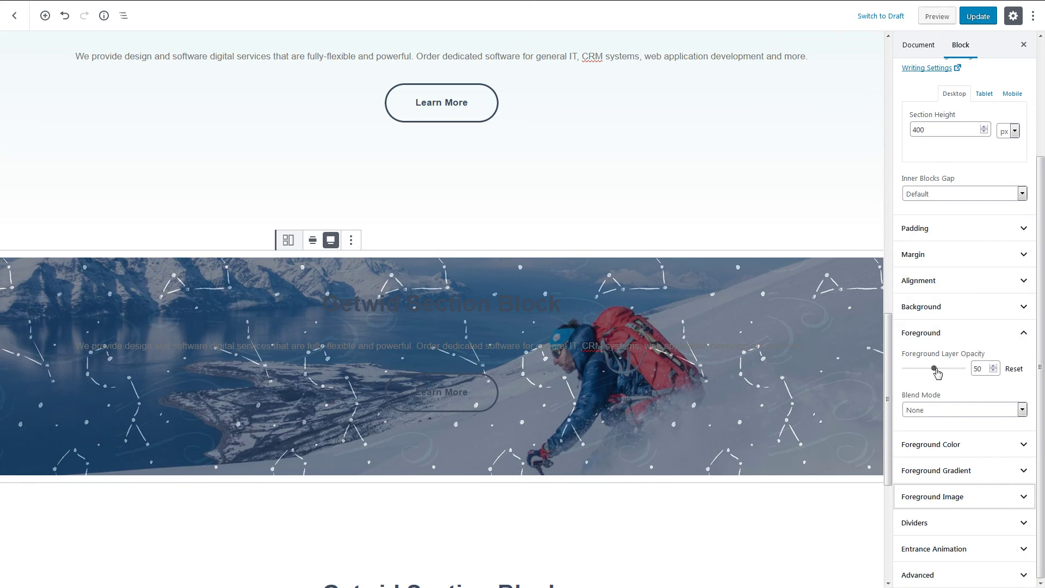
Step: Raise the foreground opacity to 100 and step the Blend Mode through to Screen
left_click_drag(936, 373, 976, 372)
left_click(970, 410)
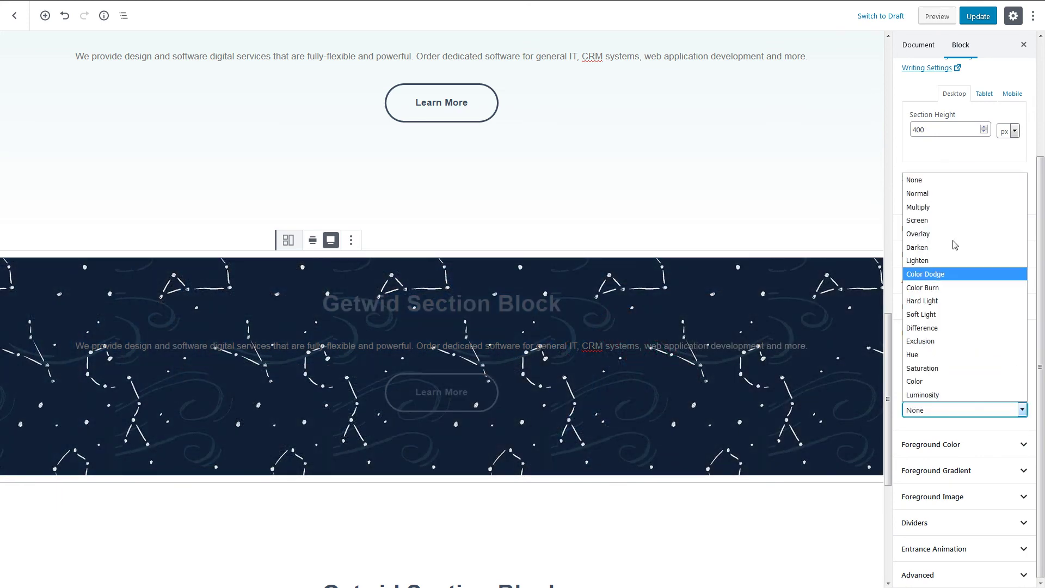
left_click(944, 181)
key("Down")
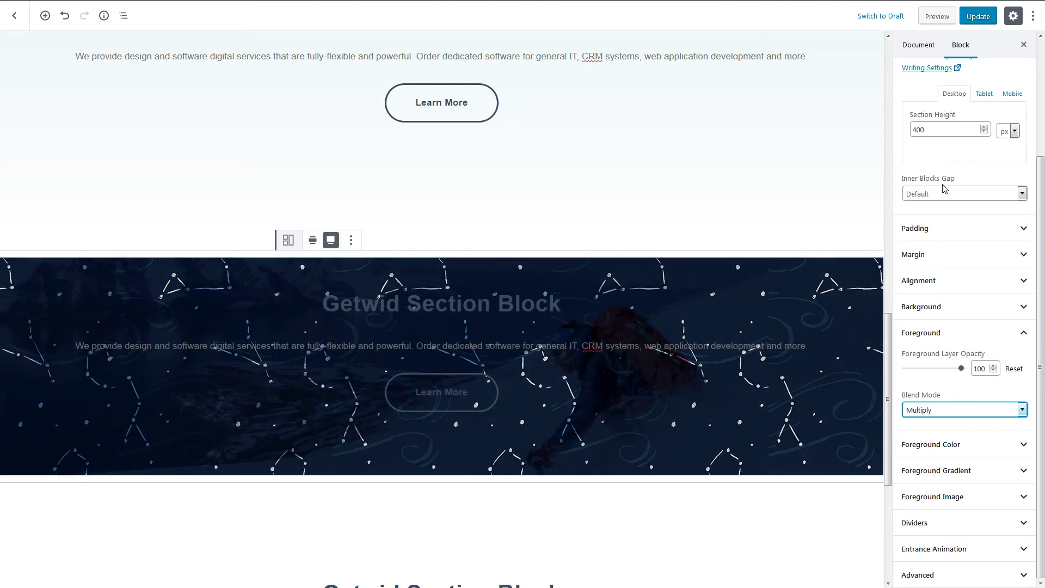
key("Down")
key("Down")
key("Down")
key("Down")
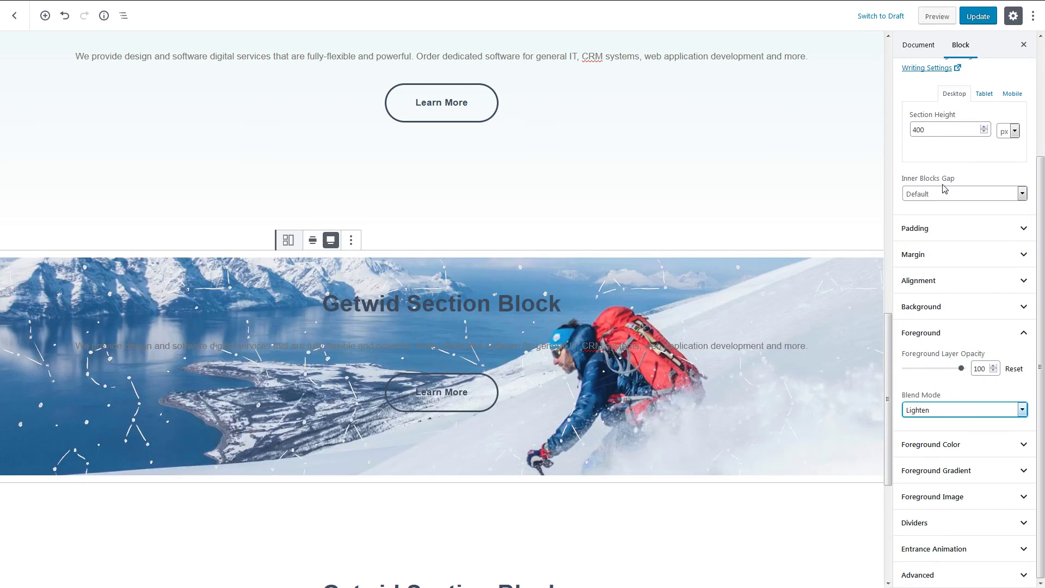
key("Down")
key("Down")
key("Down")
key("Down")
key("Down")
key("Down")
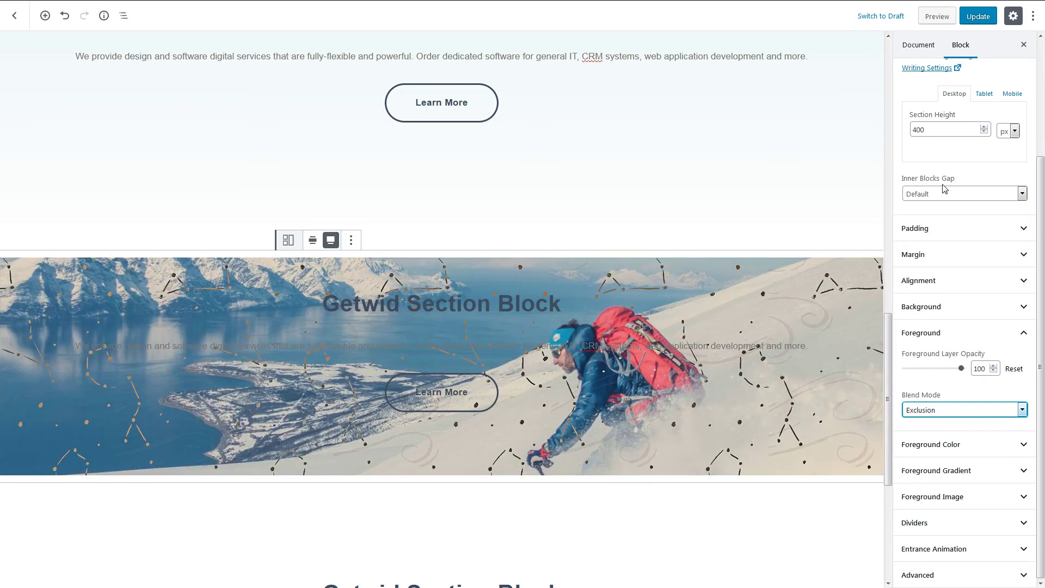
key("Down")
key("Down")
key("Down")
key("Down")
key("Down")
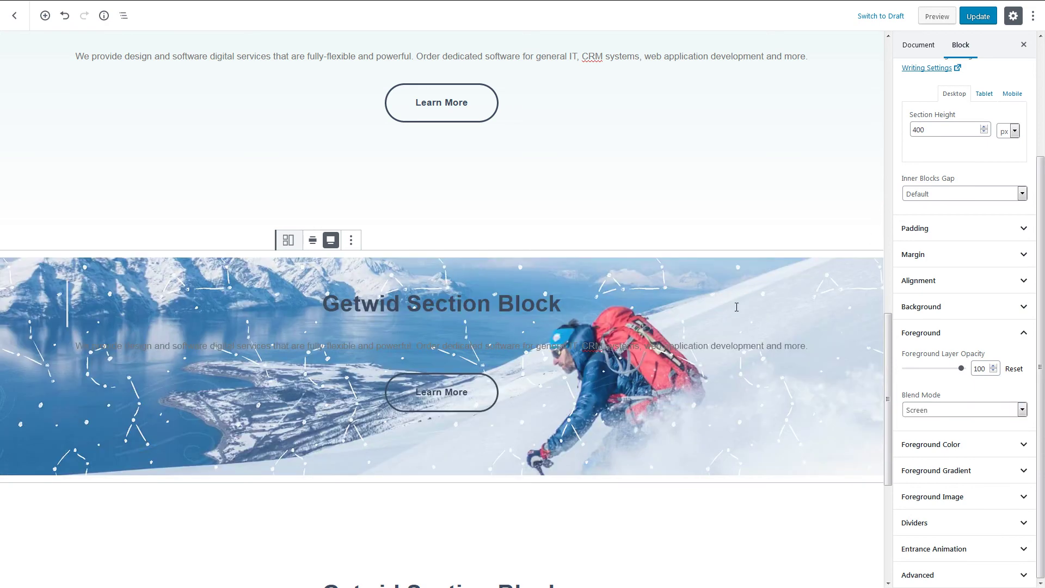
Step: Delete the paragraph and Learn More button from inside the skier section
left_click(639, 345)
key("shift+alt+z")
key("shift+alt+z")
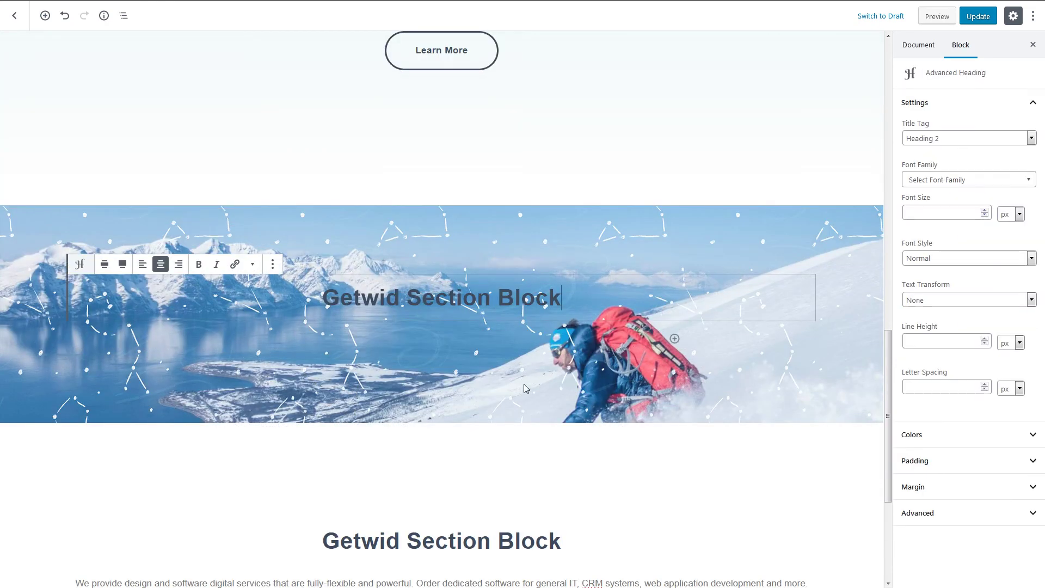
Step: Give the plain section below a light teal background colour
left_click(523, 384)
scroll(581, 474, "down", 2)
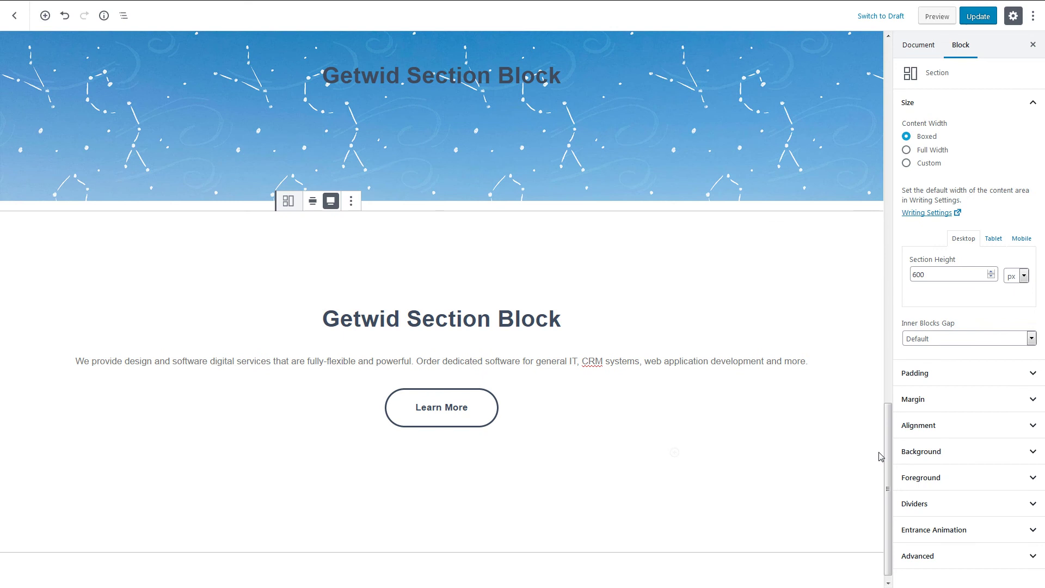
left_click(911, 451)
left_click(1004, 412)
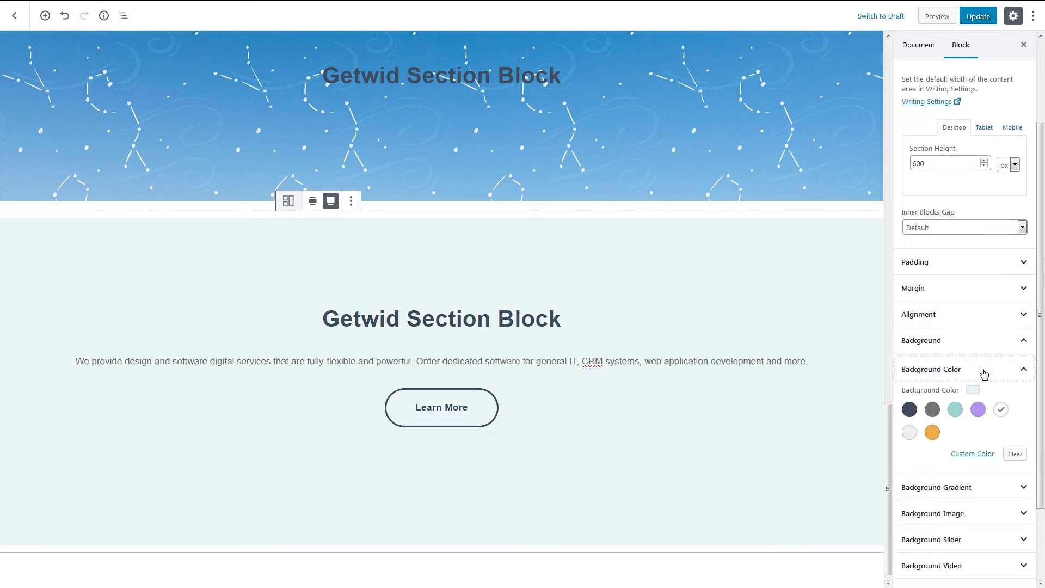
left_click(976, 348)
Step: Cycle the top divider shapes to Pyramids Negative and set a Waves Pattern bottom divider, keeping heights unchanged
left_click(976, 500)
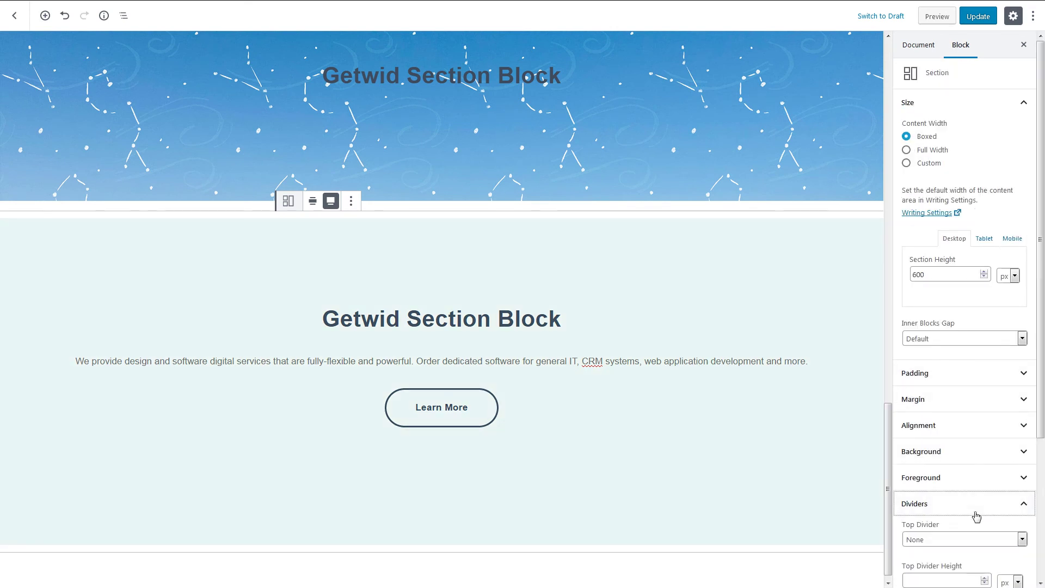
left_click(973, 354)
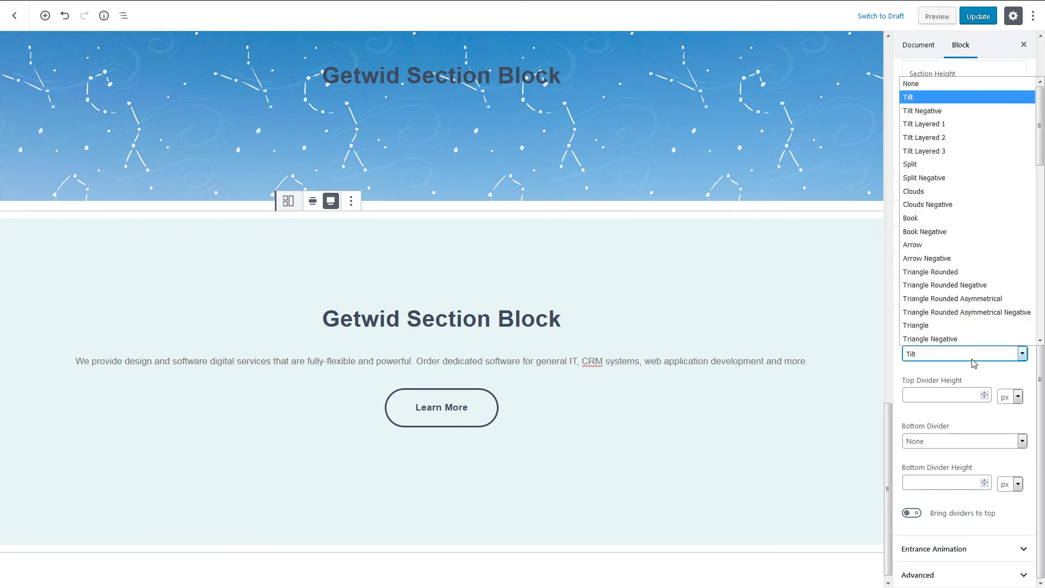
left_click(939, 121)
key("Down")
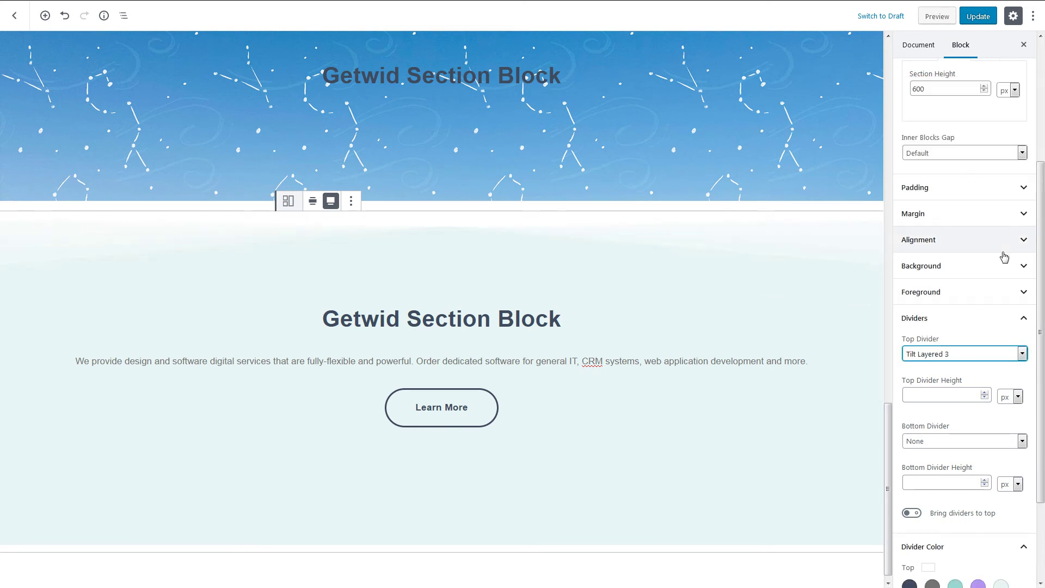
key("Down")
key("Down")
key("Down")
key("Down")
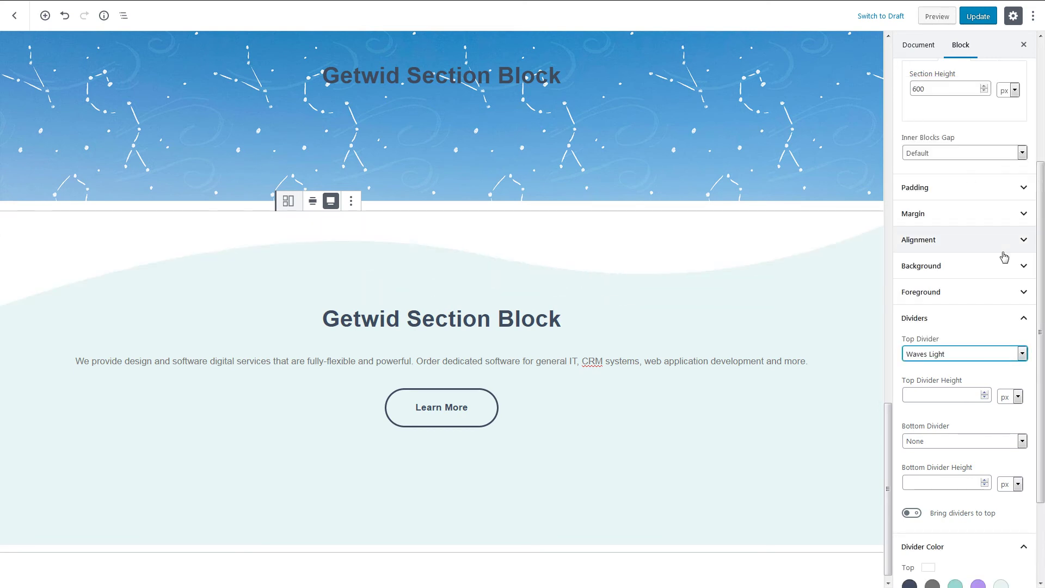
key("Down")
key("Down")
key("Down")
key("Down")
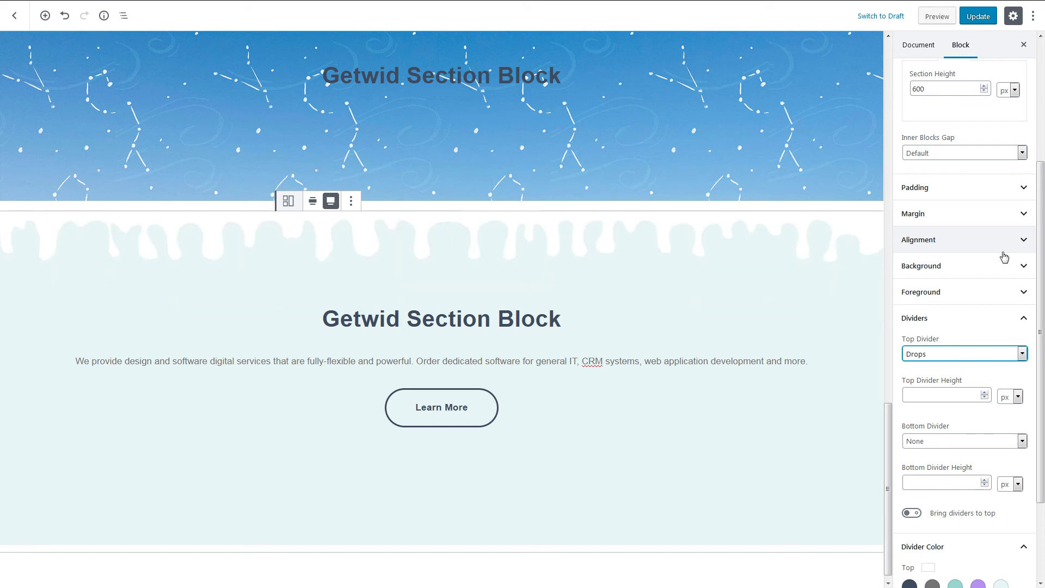
key("Down")
key("Down")
key("Down")
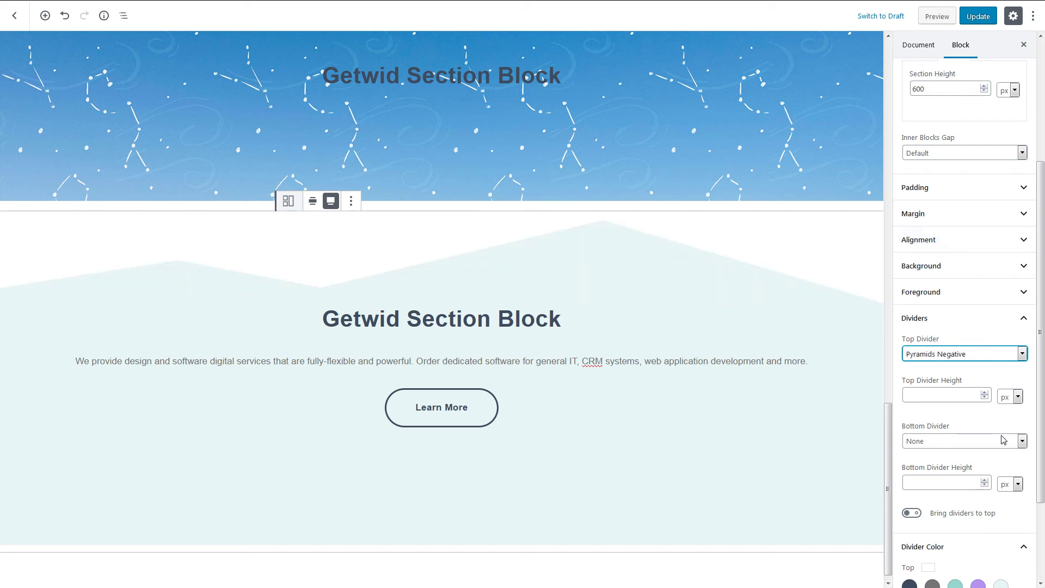
left_click(1003, 439)
scroll(996, 409, "down", 5)
left_click(994, 359)
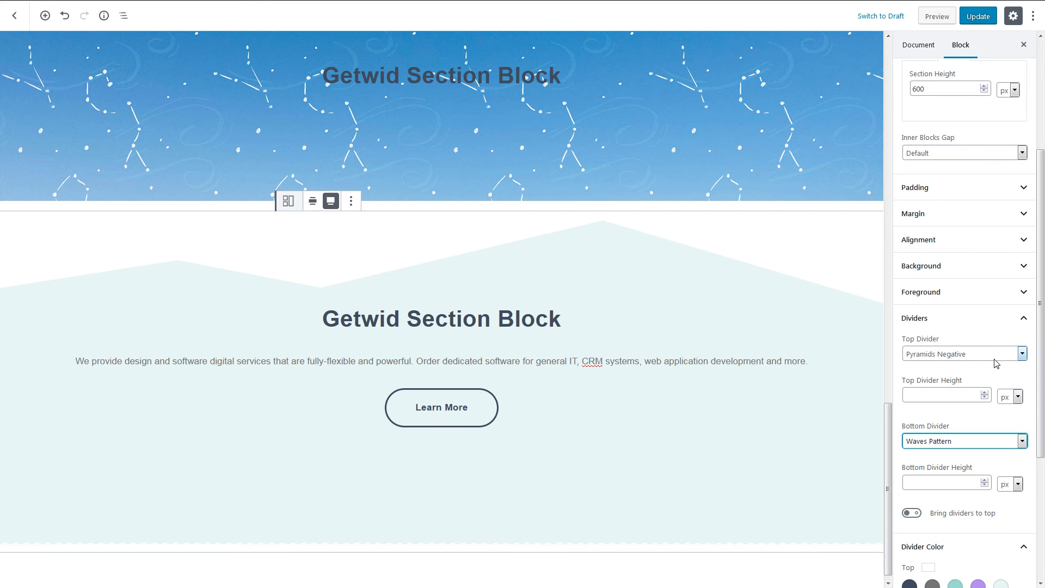
scroll(995, 363, "down", 2)
scroll(994, 364, "down", 1)
left_click(963, 287)
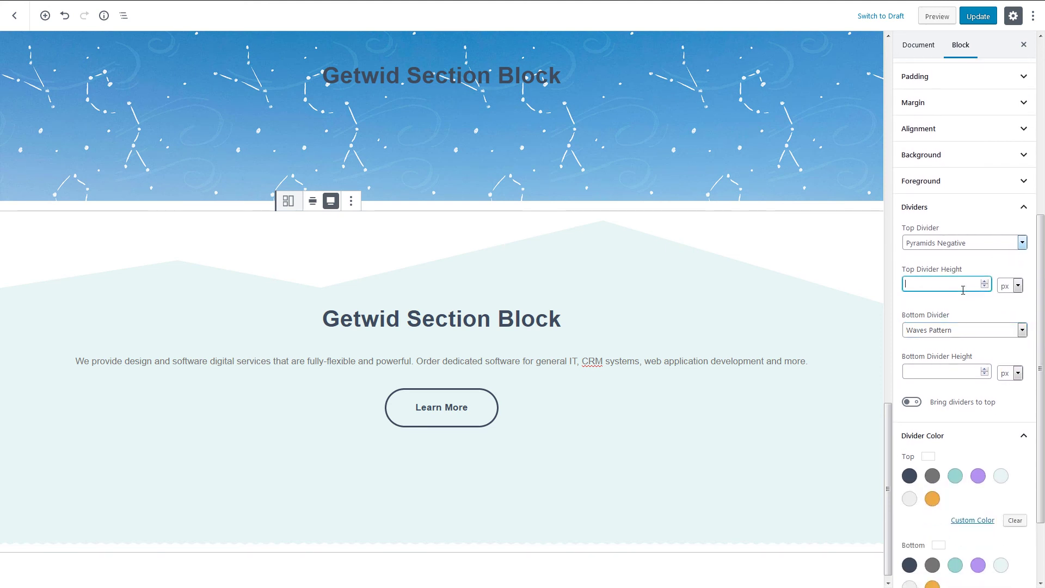
left_click(964, 423)
scroll(963, 423, "down", 1)
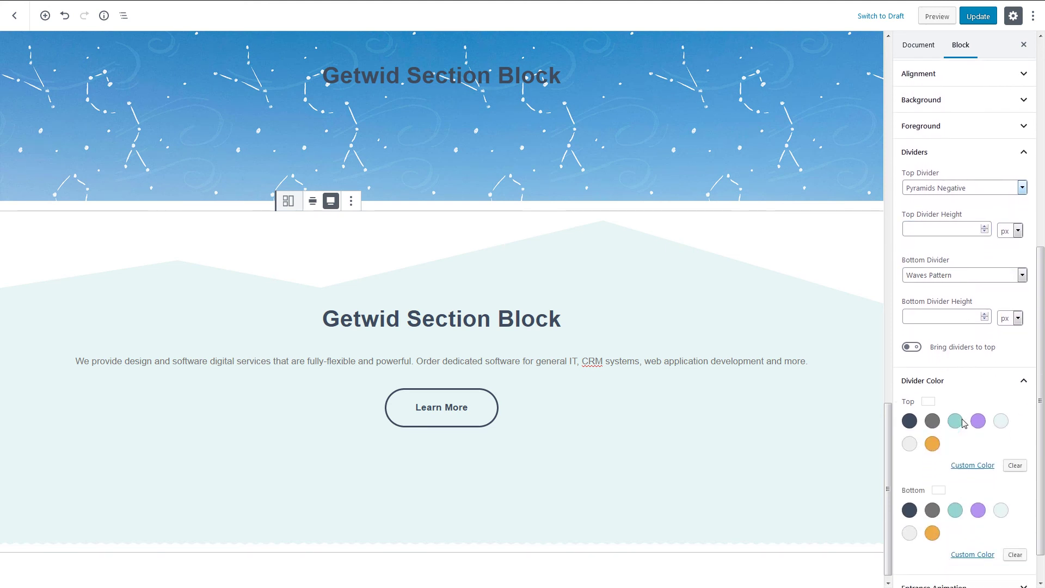
Step: Try teal top and purple bottom divider colours, then clear both
left_click(955, 420)
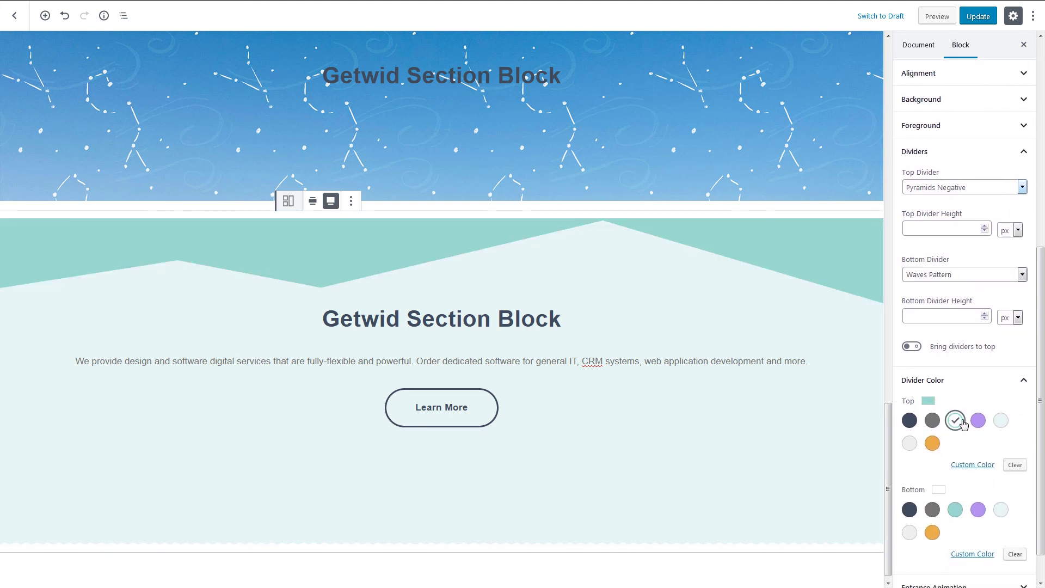
left_click(978, 510)
left_click(978, 510)
left_click(955, 420)
Step: Try section height 400 and dividers above content, then revert to 600 and dividers behind
left_click(950, 387)
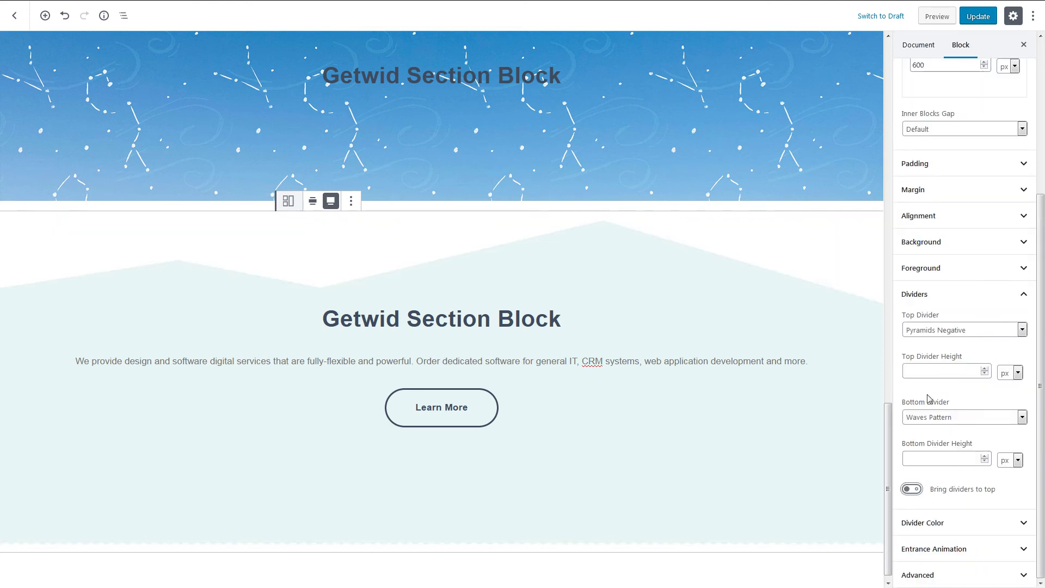
left_click(914, 65)
type("400")
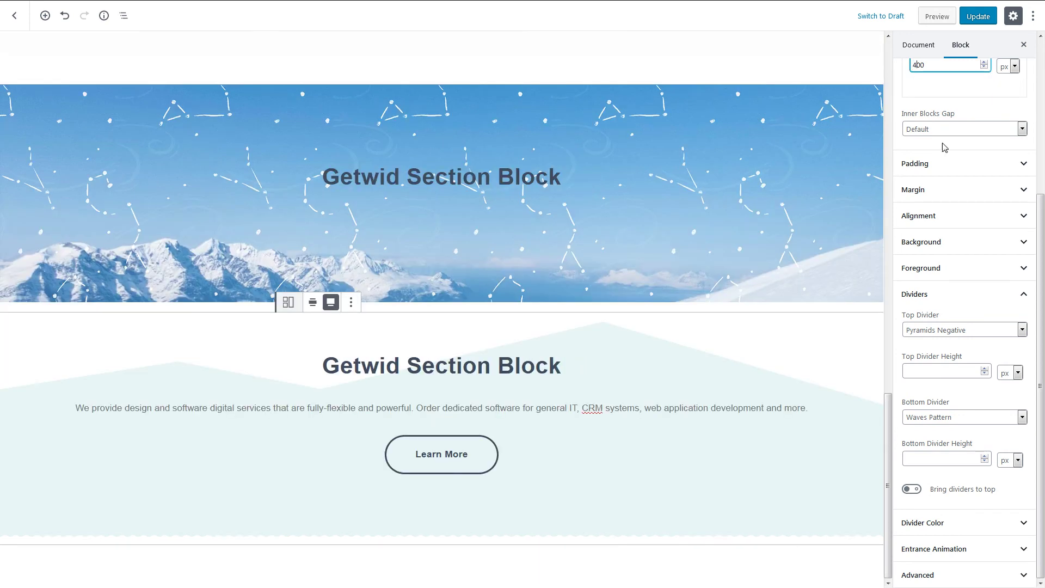
left_click(911, 490)
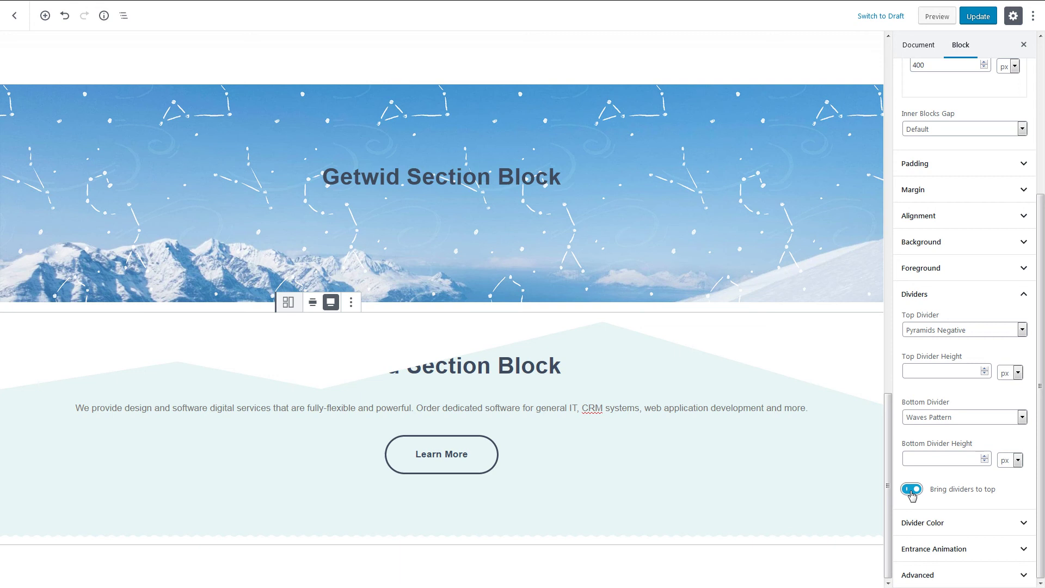
left_click(912, 490)
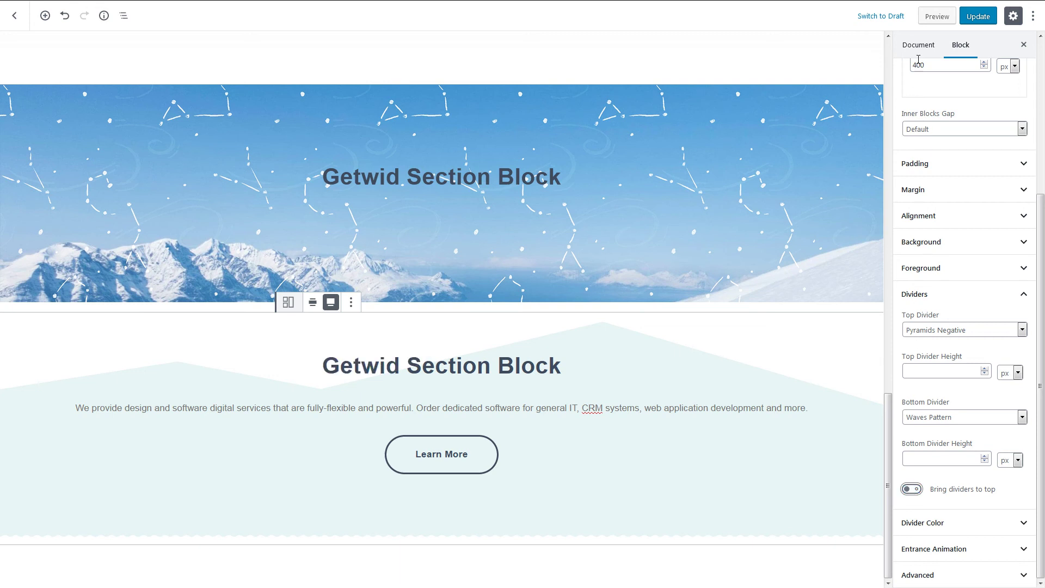
double_click(919, 66)
type("600")
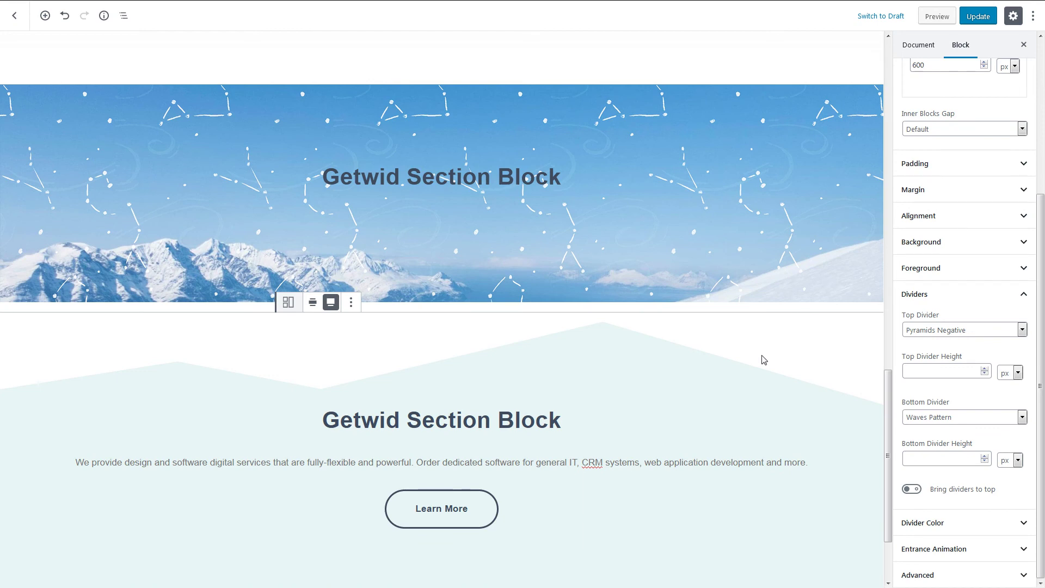
scroll(762, 360, "down", 2)
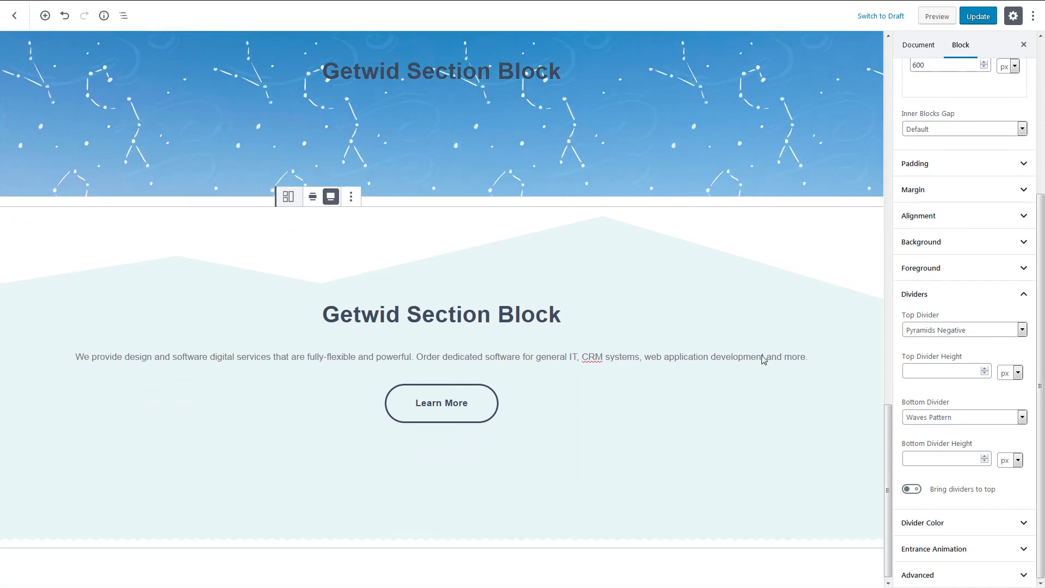
Step: Set a Fade In Up entrance animation at Normal duration with a 400 ms delay
left_click(919, 303)
left_click(956, 531)
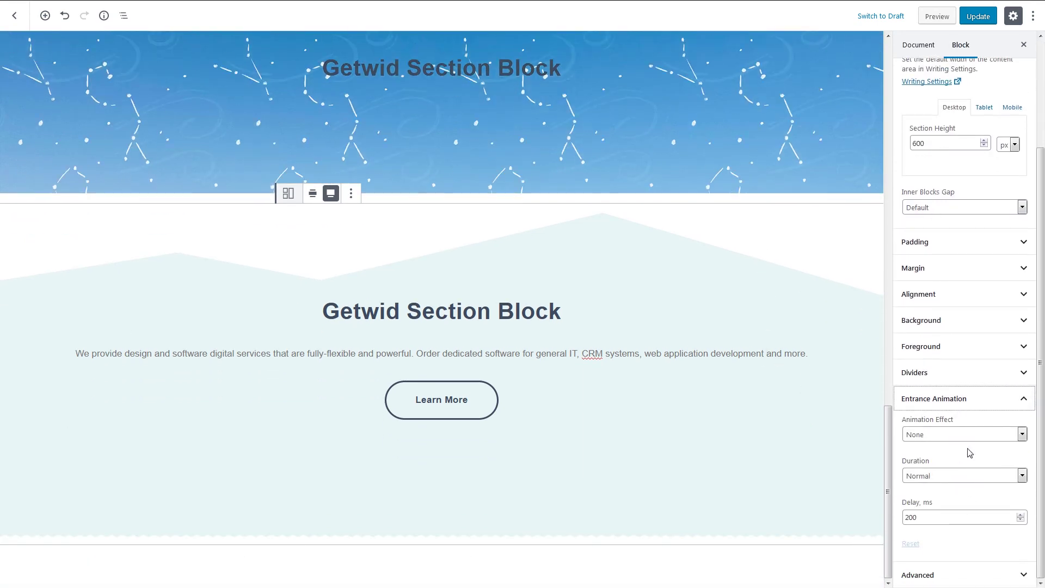
left_click(968, 433)
scroll(971, 397, "down", 2)
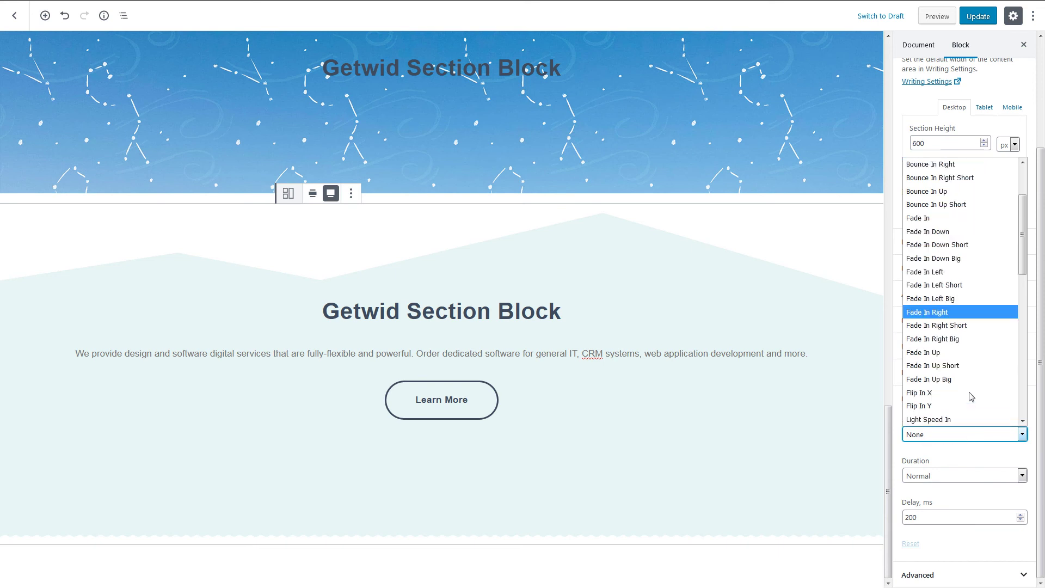
left_click(967, 352)
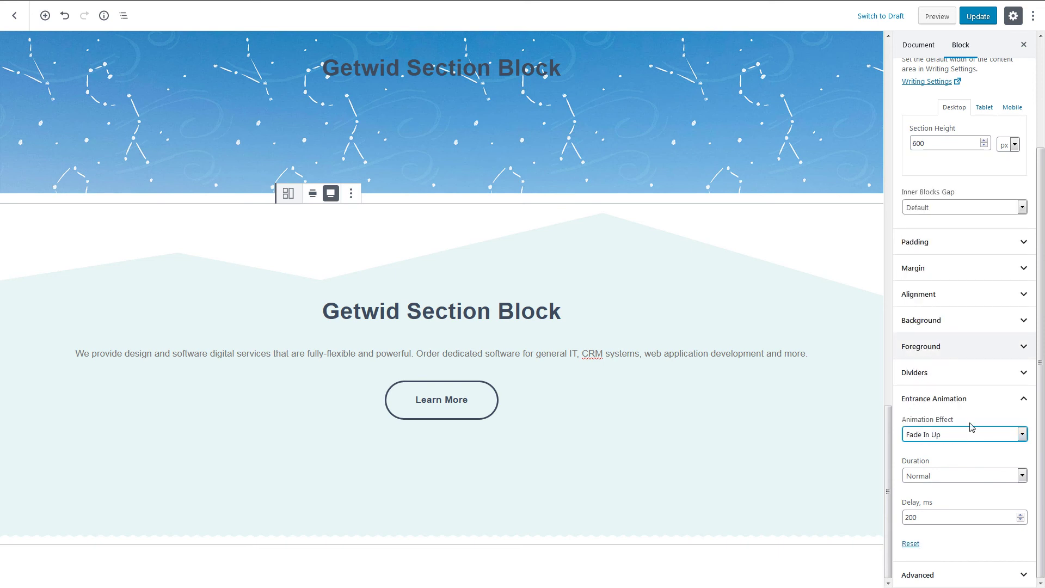
left_click(972, 477)
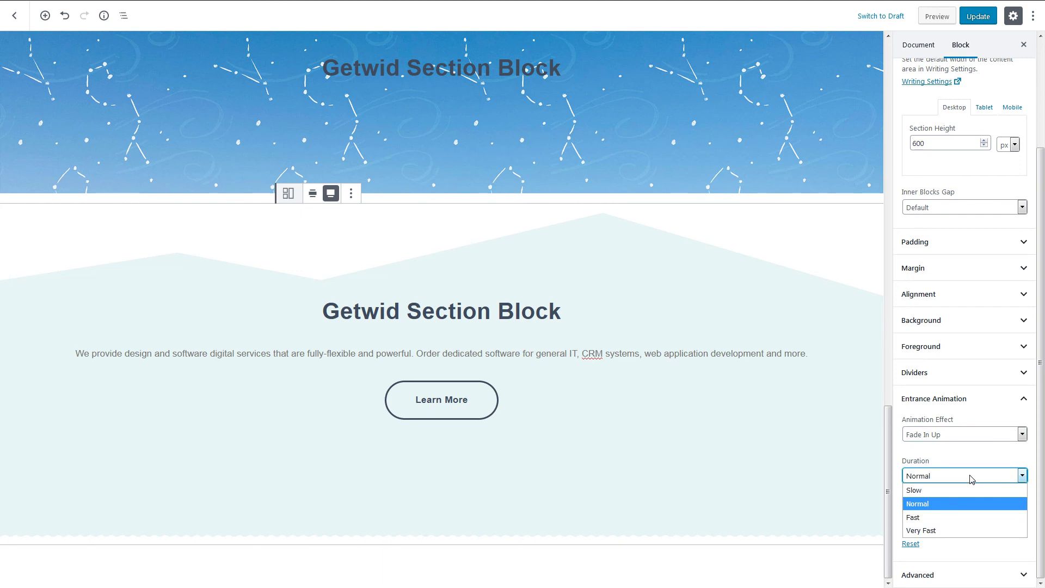
left_click(971, 479)
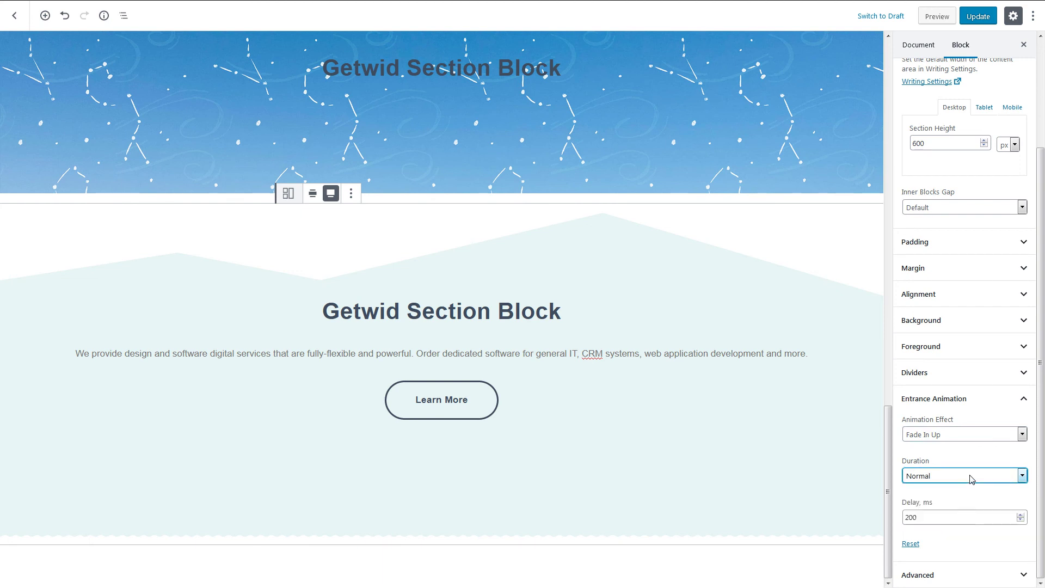
left_click_drag(910, 517, 896, 517)
type("400")
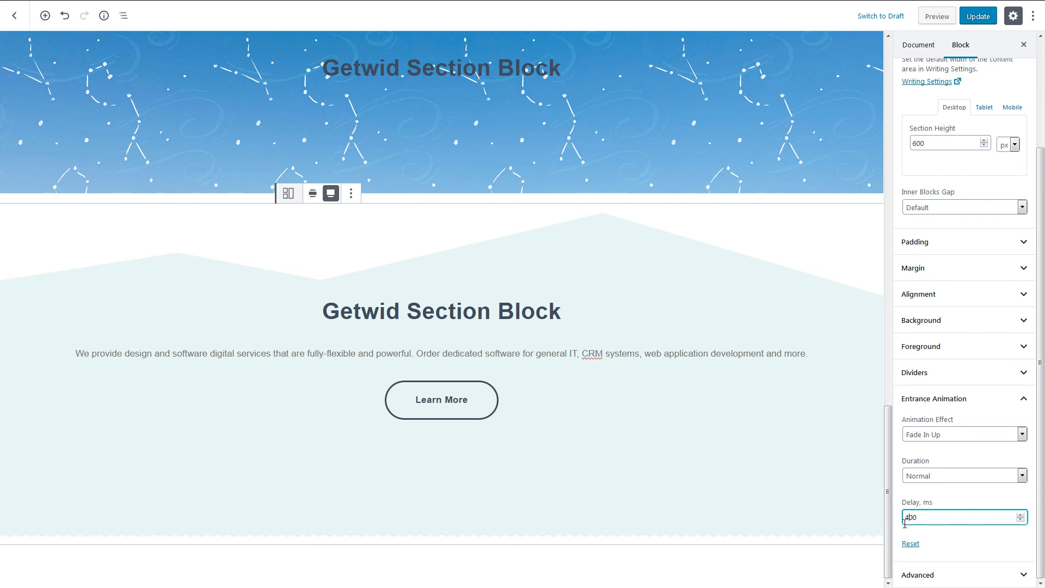
left_click(902, 529)
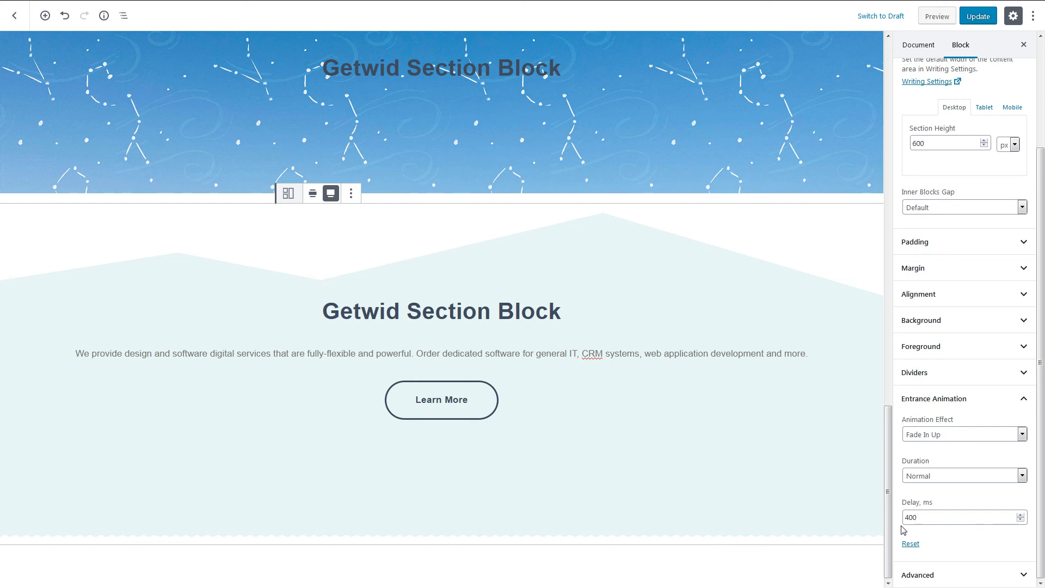
Step: Expand the Advanced panel and focus the HTML Anchor and Additional CSS Class fields
left_click(935, 571)
left_click(965, 500)
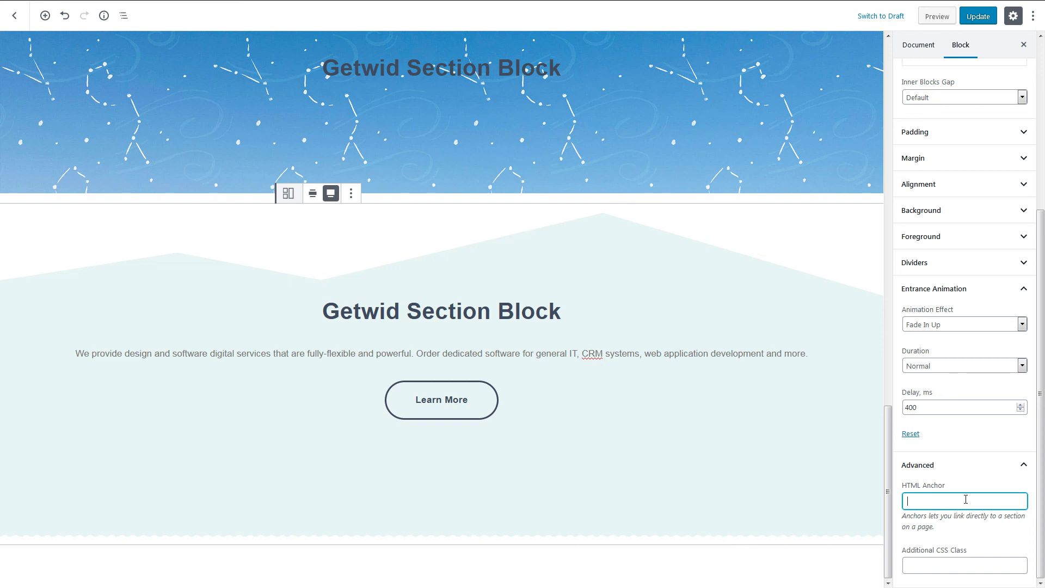
left_click(964, 562)
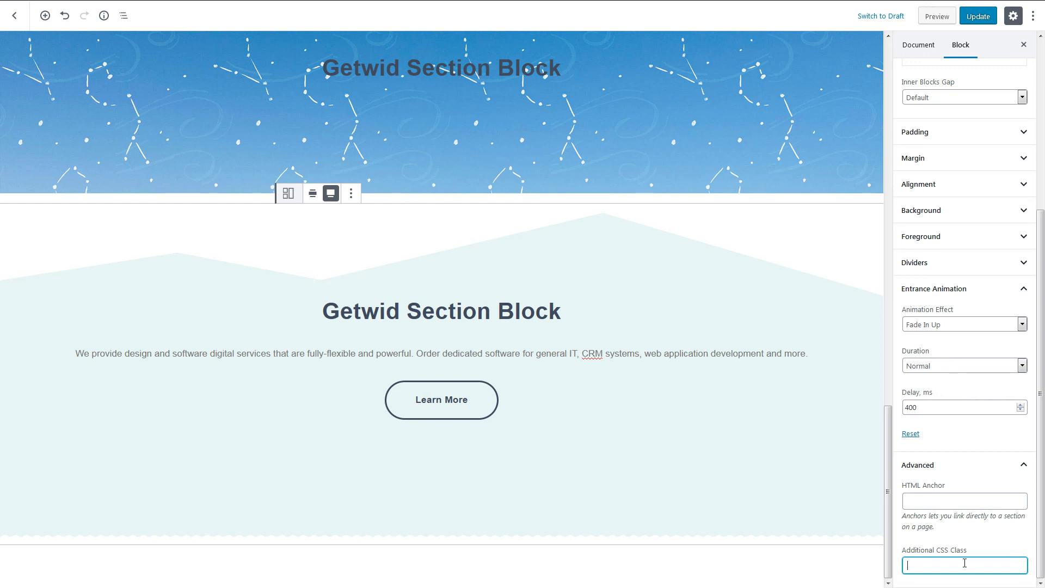
Step: Update the page and view the published sections on the live site
left_click(976, 18)
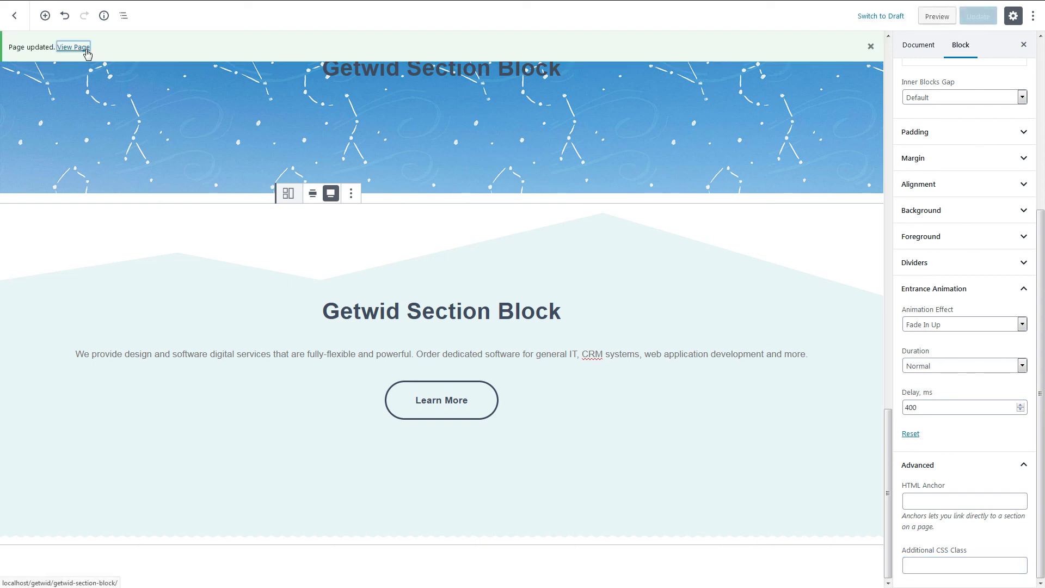
left_click(85, 52)
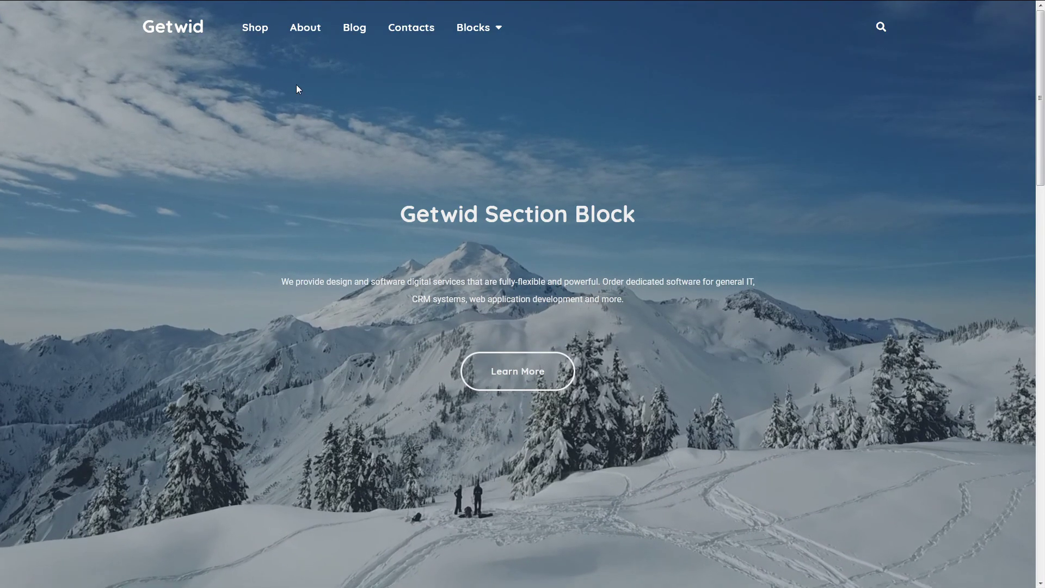
scroll(296, 84, "down", 2)
scroll(296, 84, "down", 1)
scroll(296, 84, "down", 1)
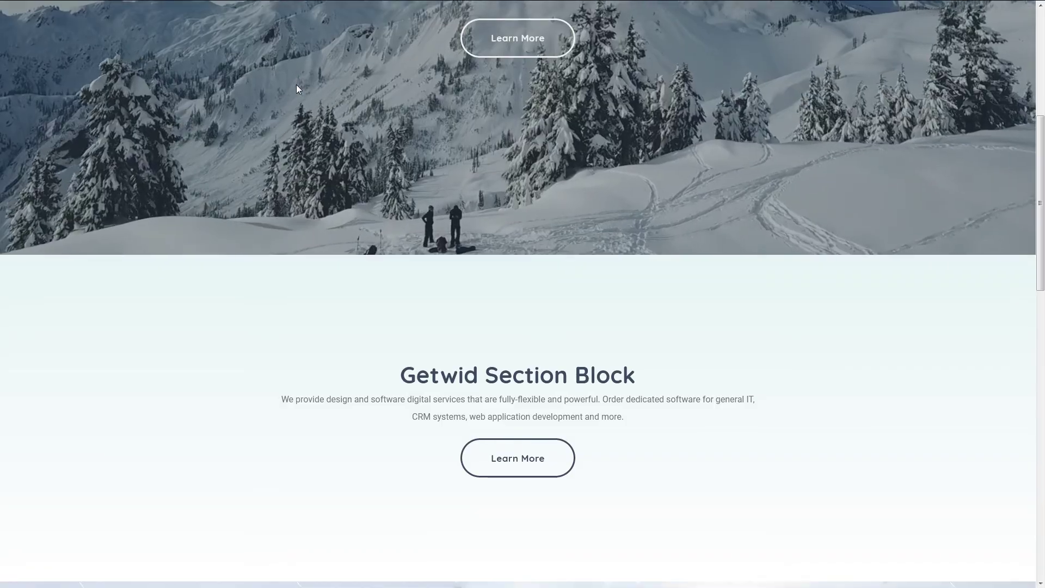
scroll(297, 85, "down", 1)
scroll(296, 89, "down", 1)
scroll(296, 89, "down", 1)
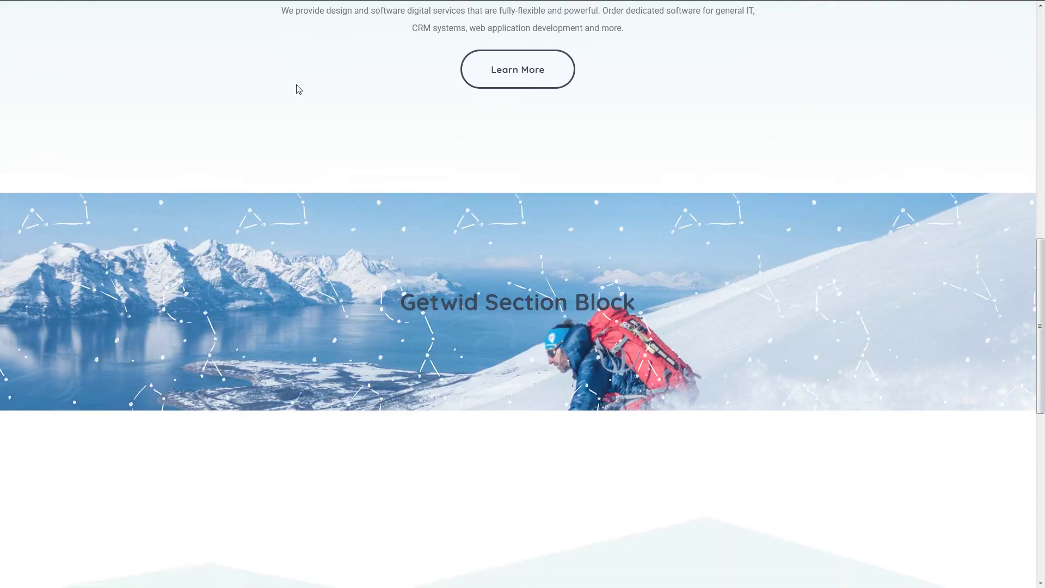
scroll(296, 89, "down", 1)
scroll(297, 89, "down", 1)
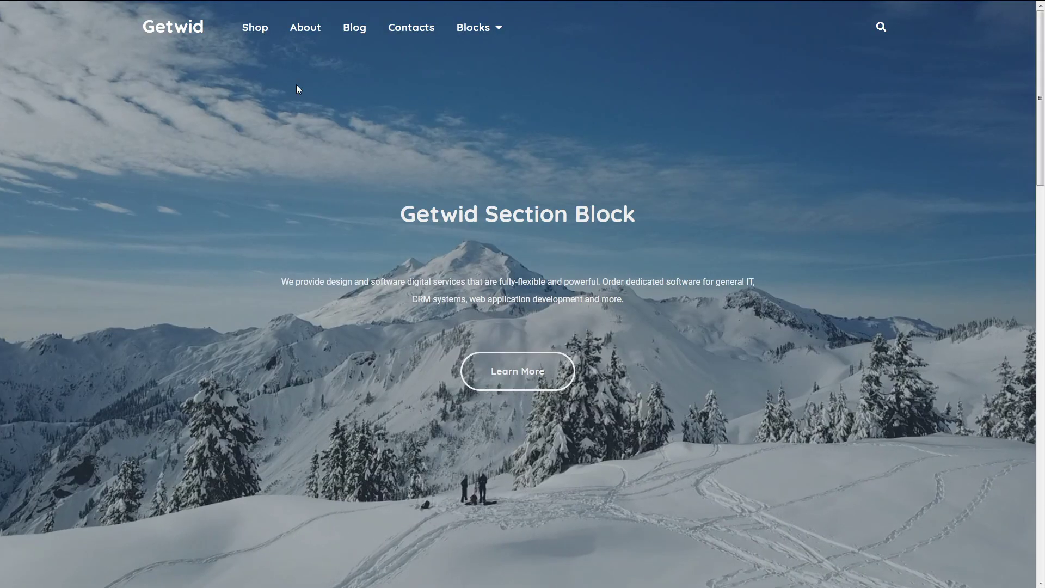
scroll(296, 89, "down", 1)
scroll(296, 88, "down", 1)
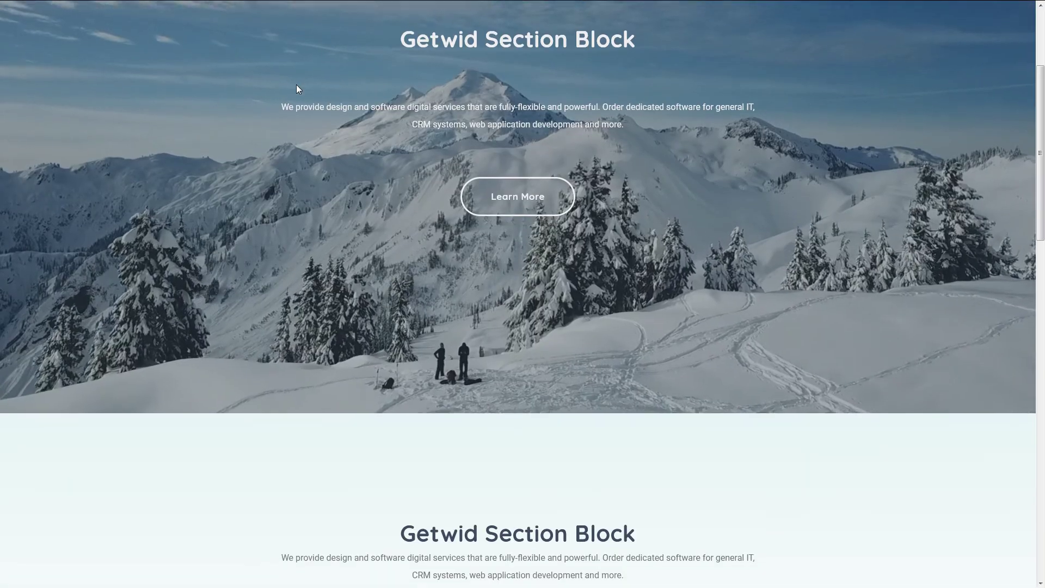
scroll(297, 89, "down", 2)
scroll(297, 89, "down", 1)
scroll(297, 89, "down", 1)
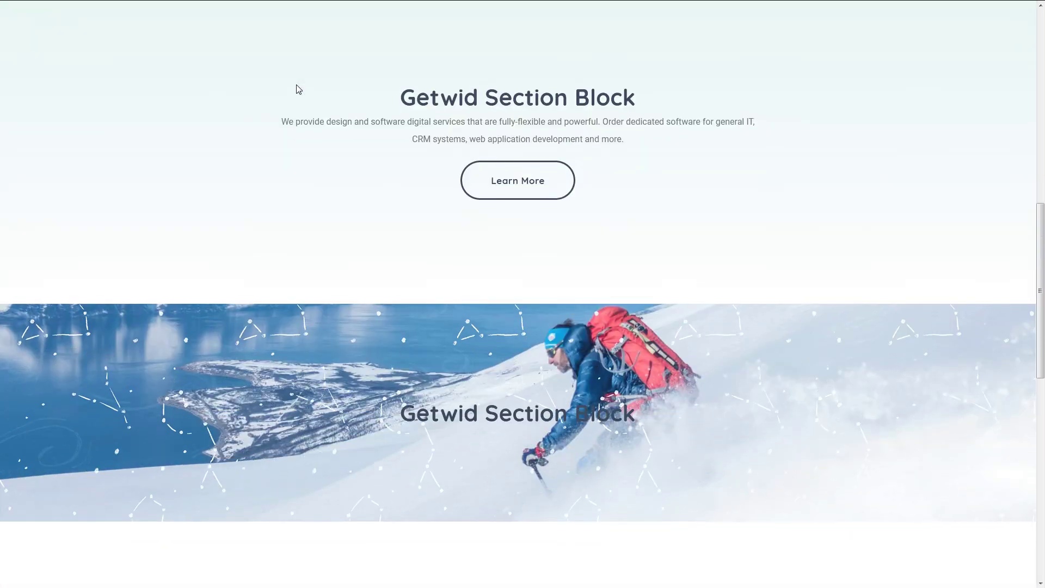
scroll(297, 88, "down", 1)
scroll(296, 89, "down", 1)
scroll(296, 89, "down", 1)
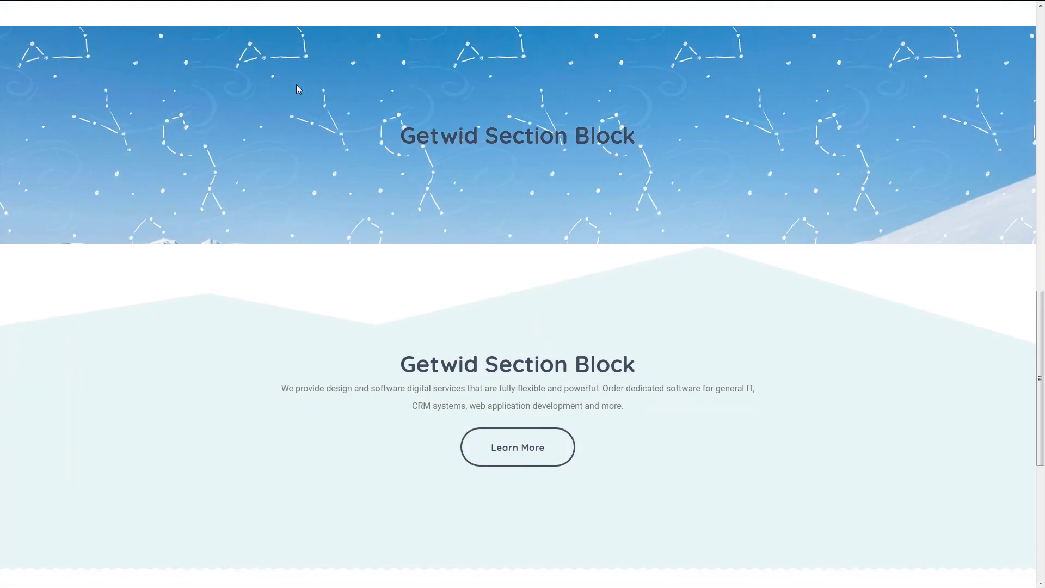